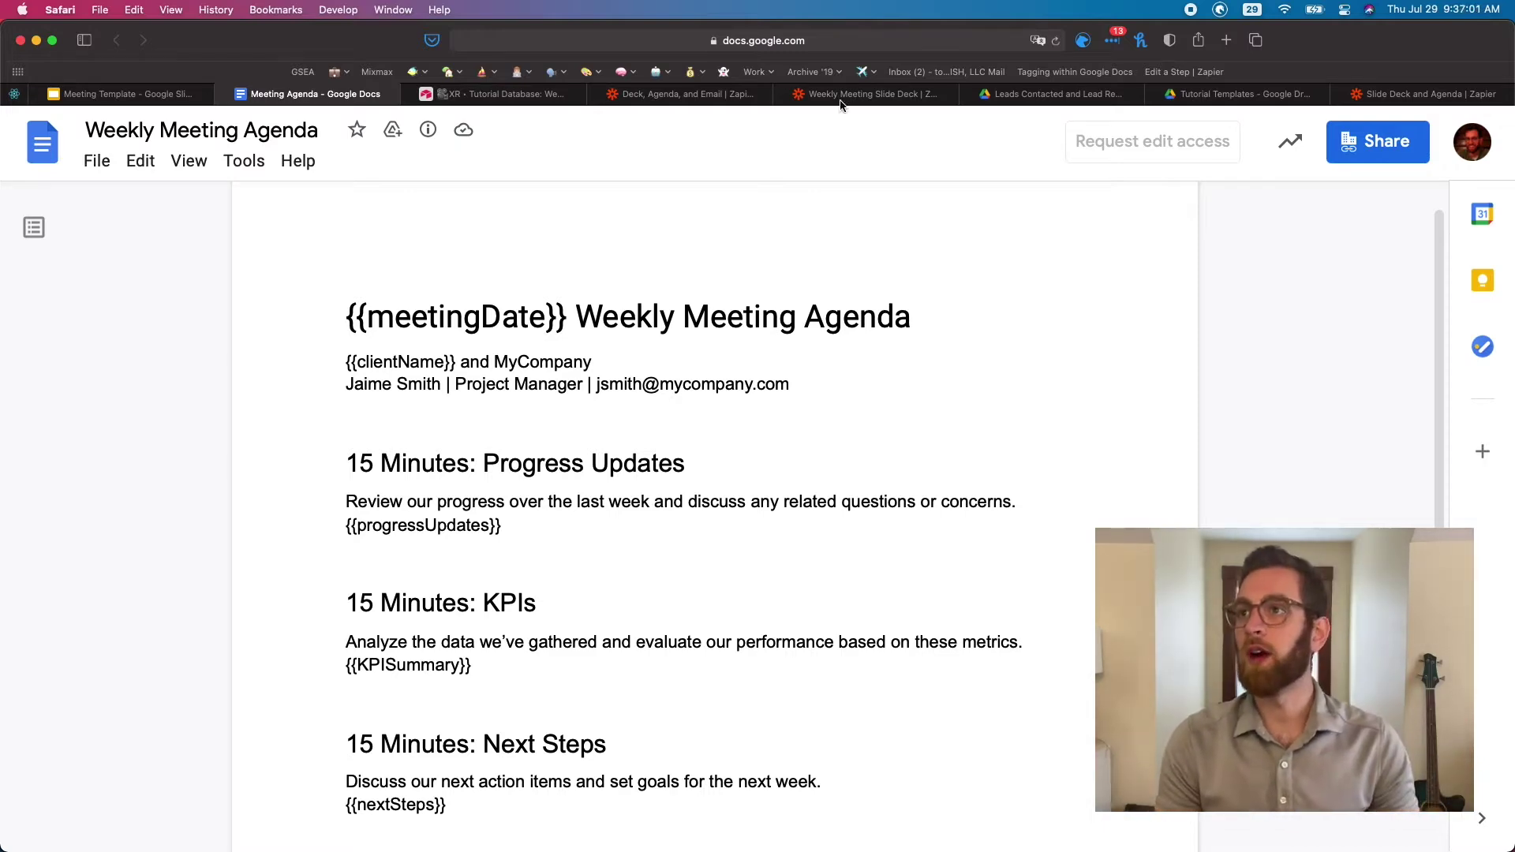
Select the agenda document's ID in its web address
left_click(818, 35)
double_click(762, 43)
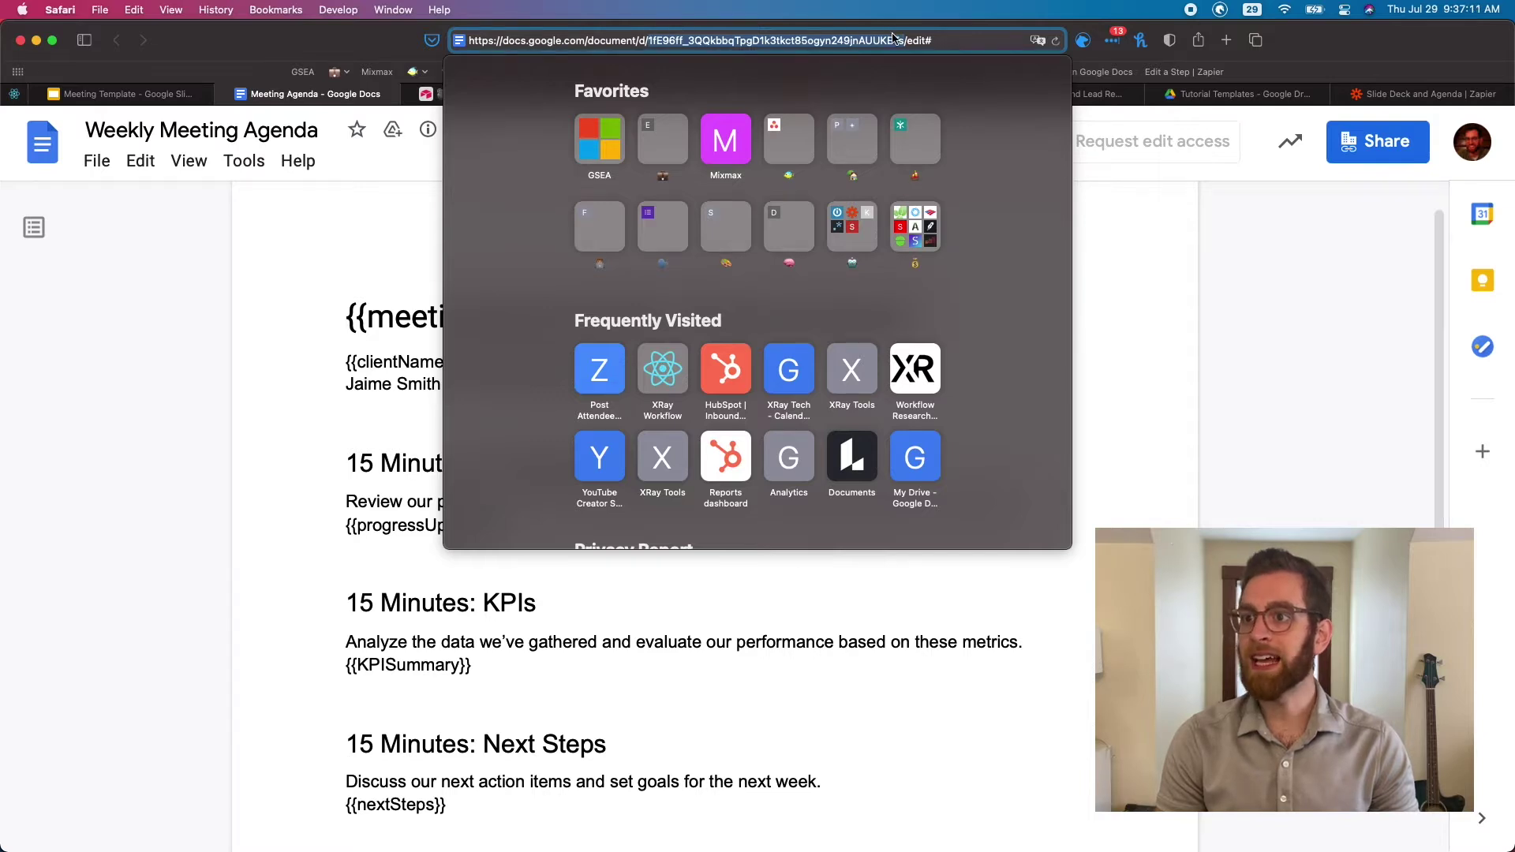
left_click(262, 182)
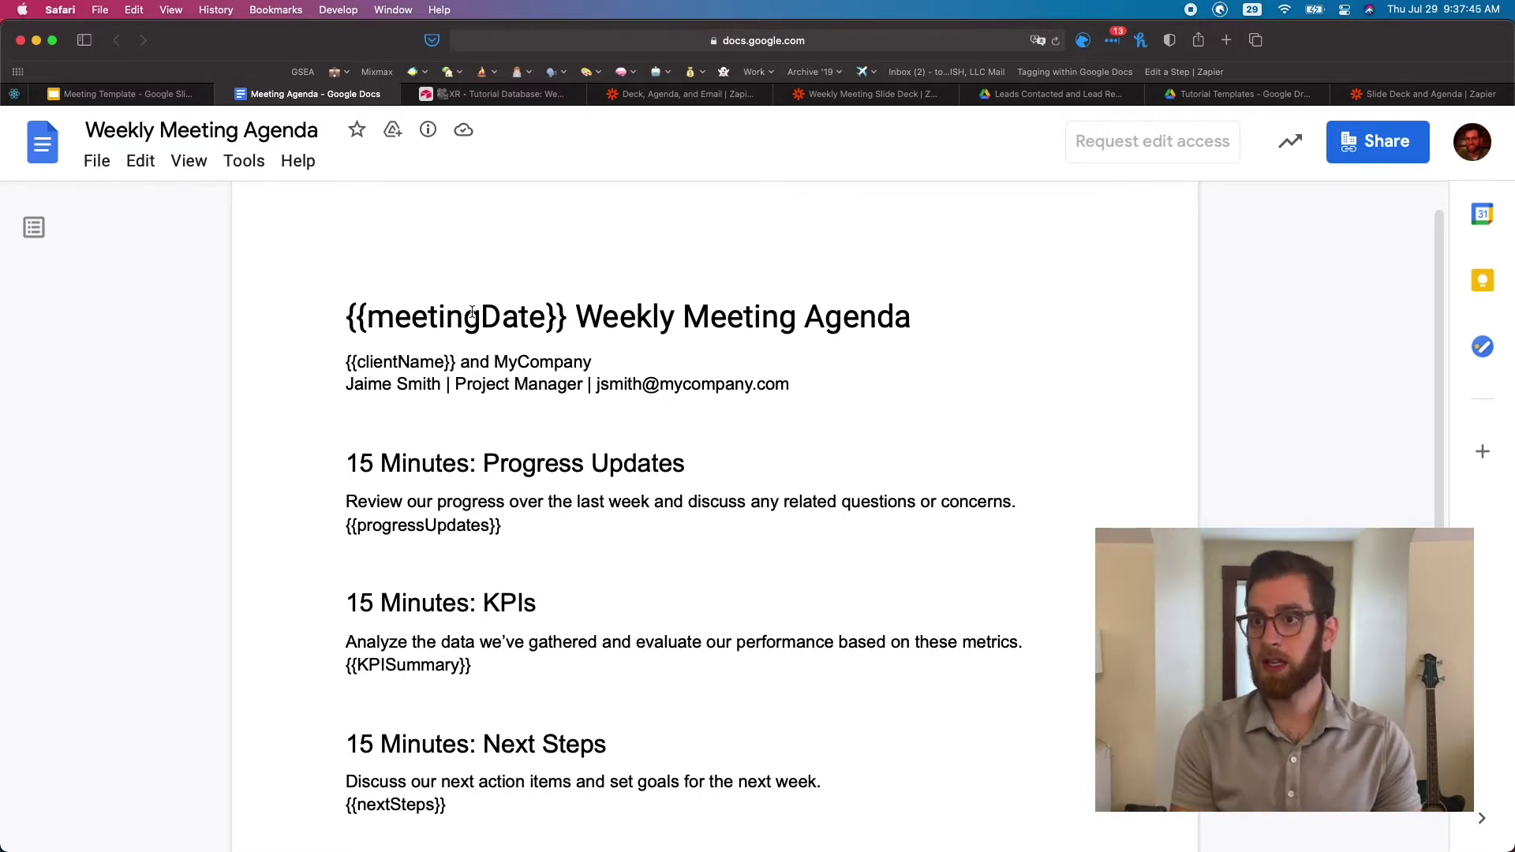
Scroll through the agenda template to review its placeholders
scroll(515, 426, "down", 1)
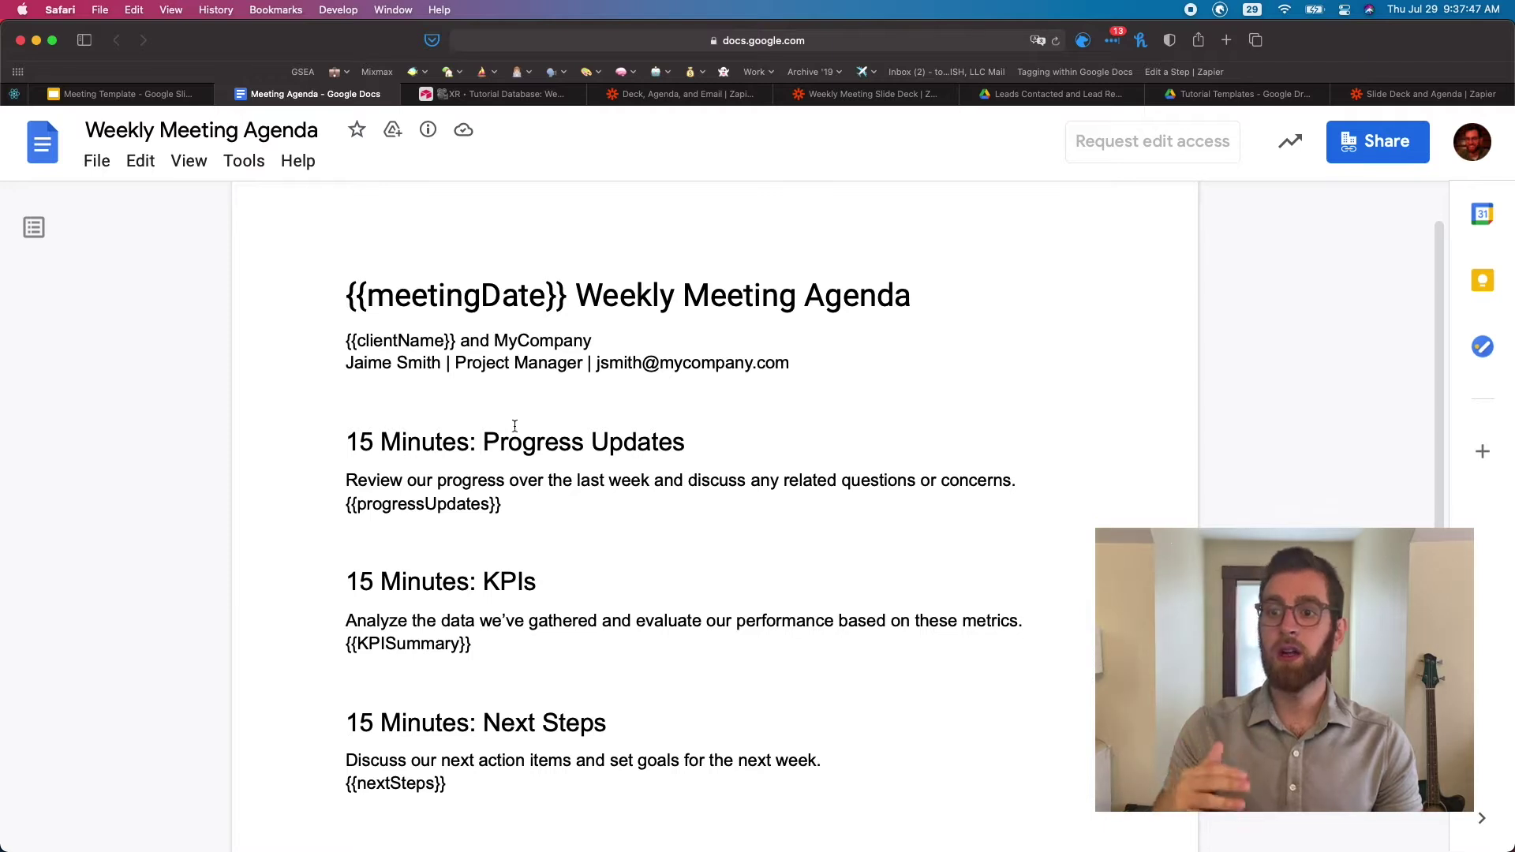
scroll(515, 426, "down", 2)
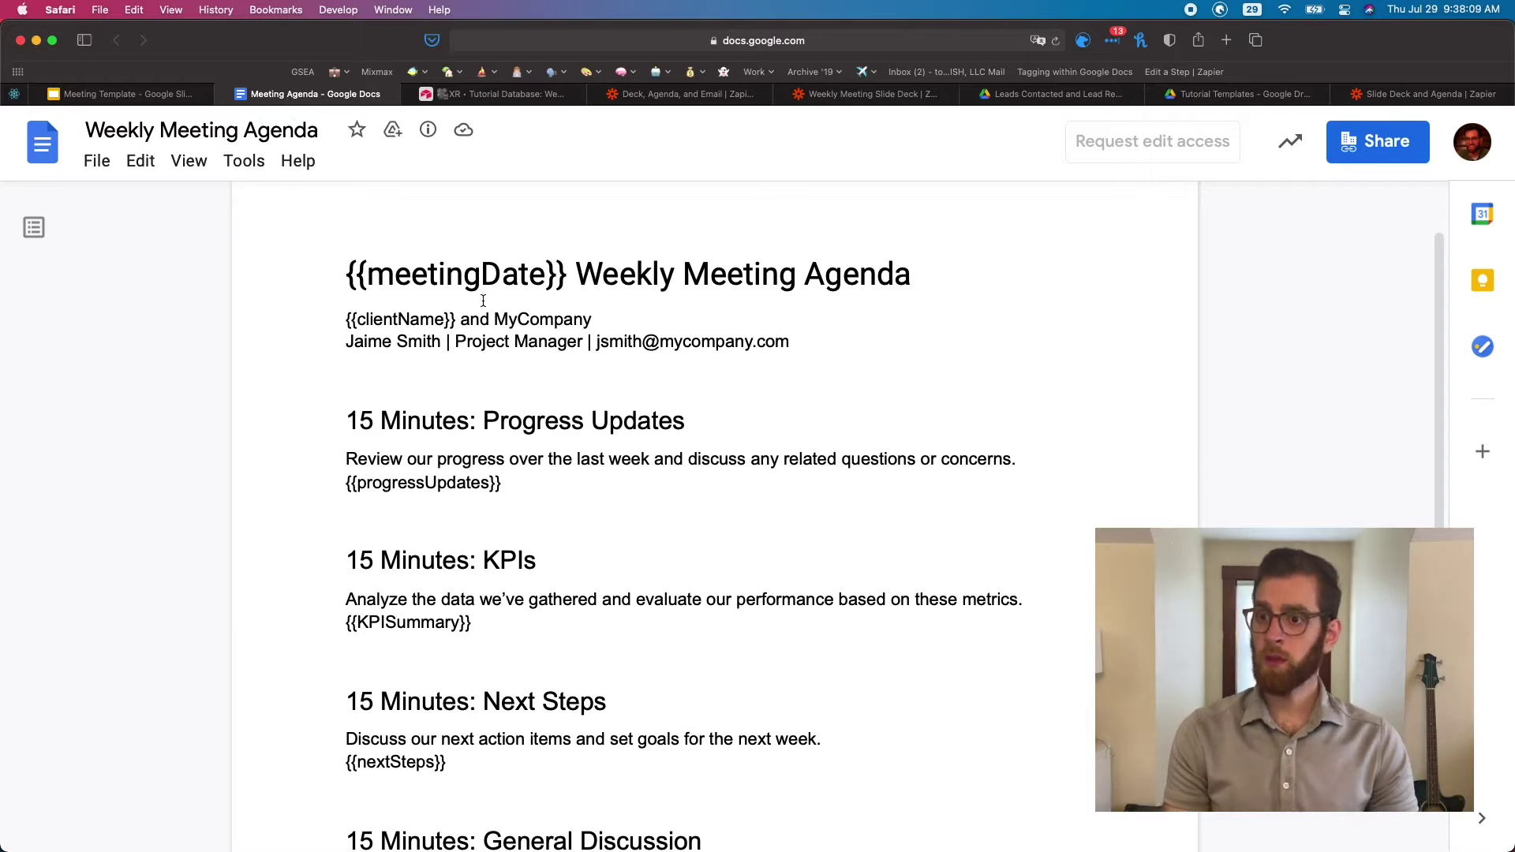
scroll(488, 302, "down", 5)
scroll(483, 301, "down", 4)
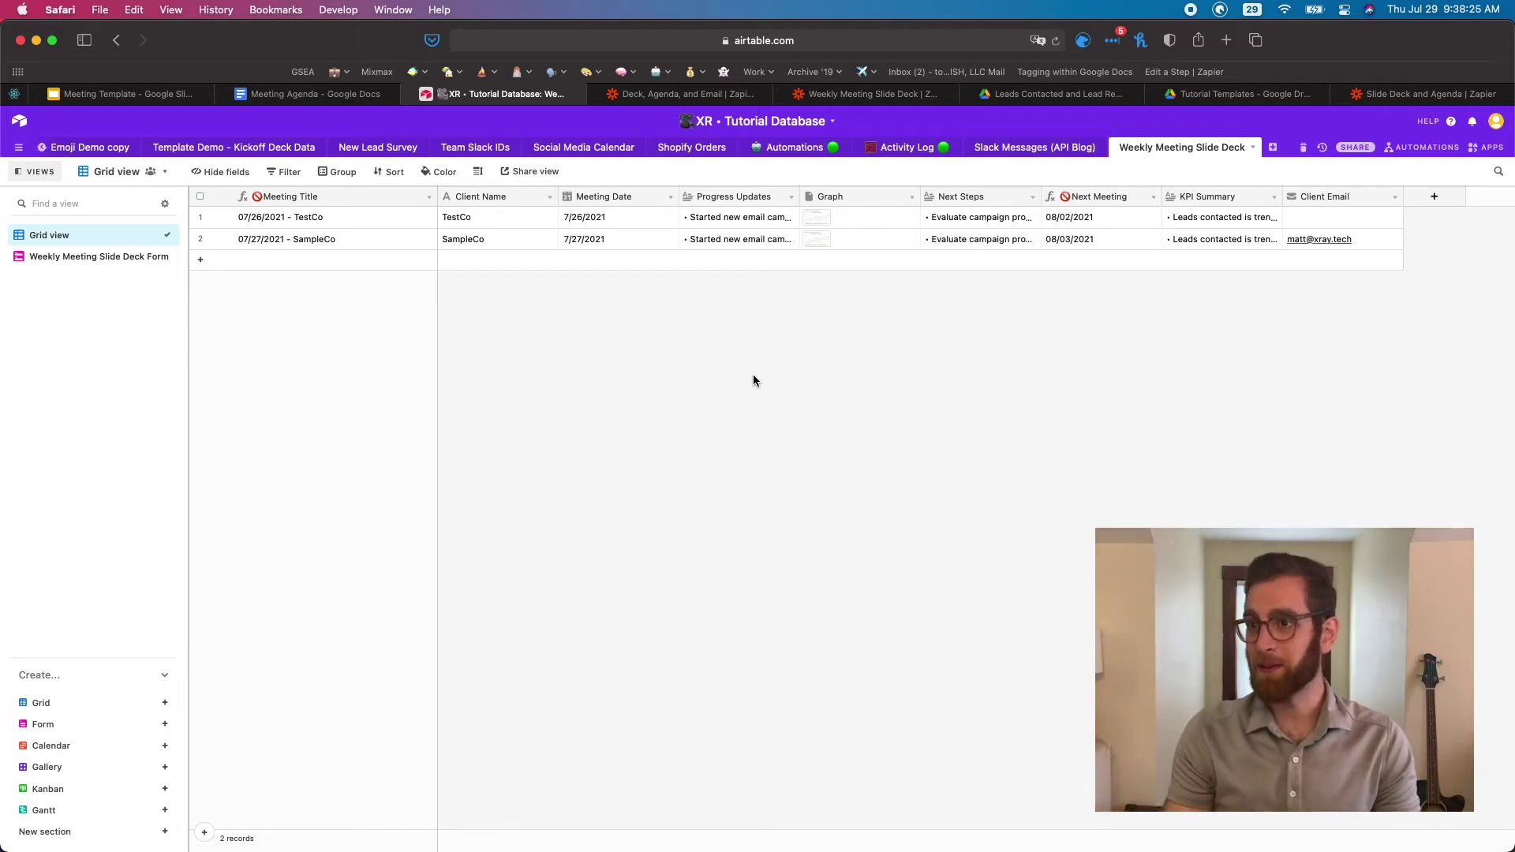
left_click(36, 255)
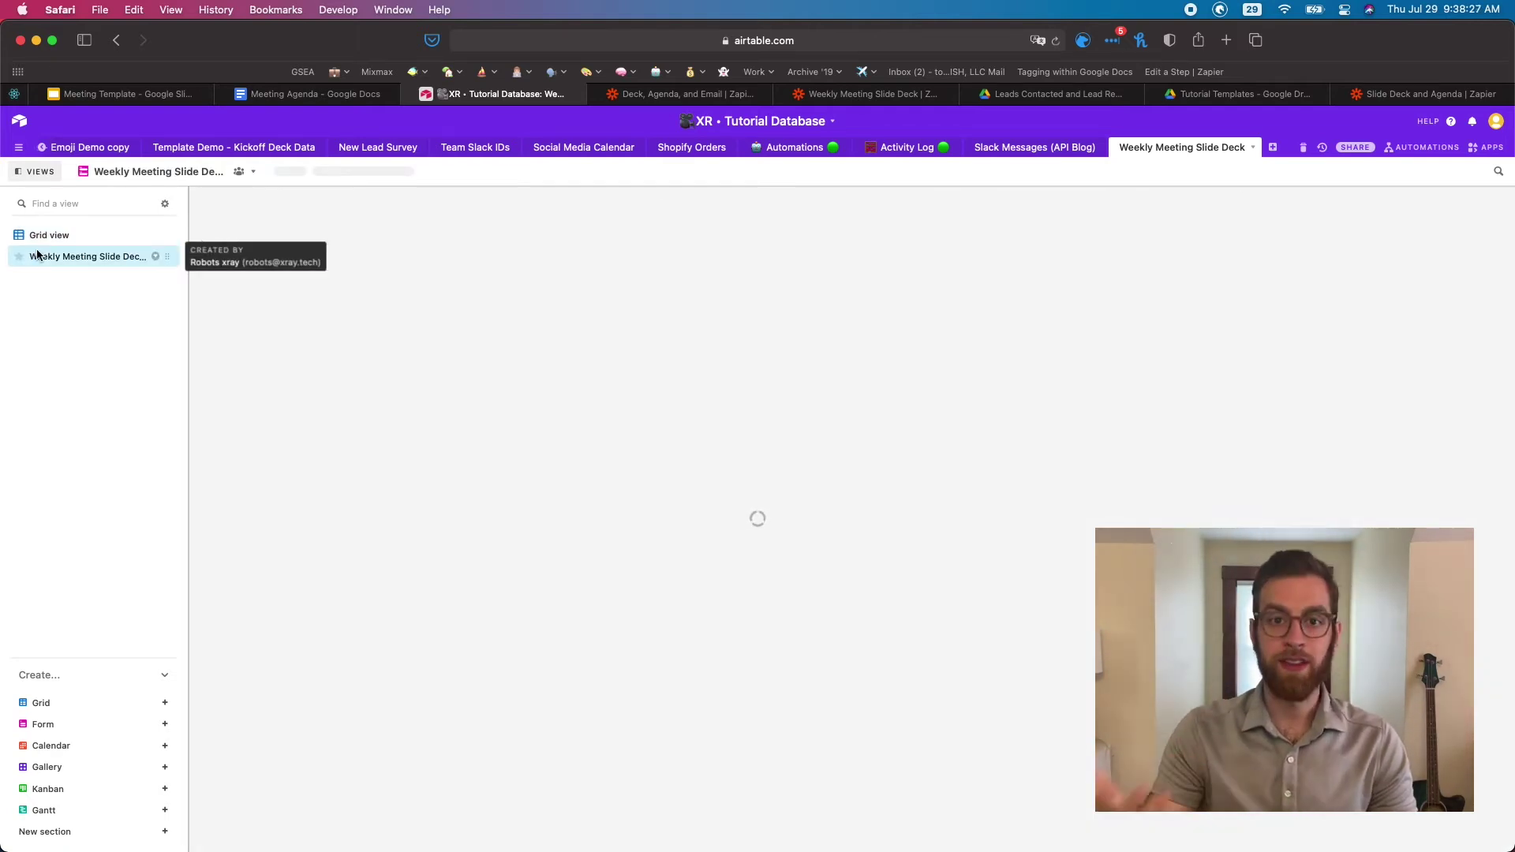
scroll(820, 524, "down", 3)
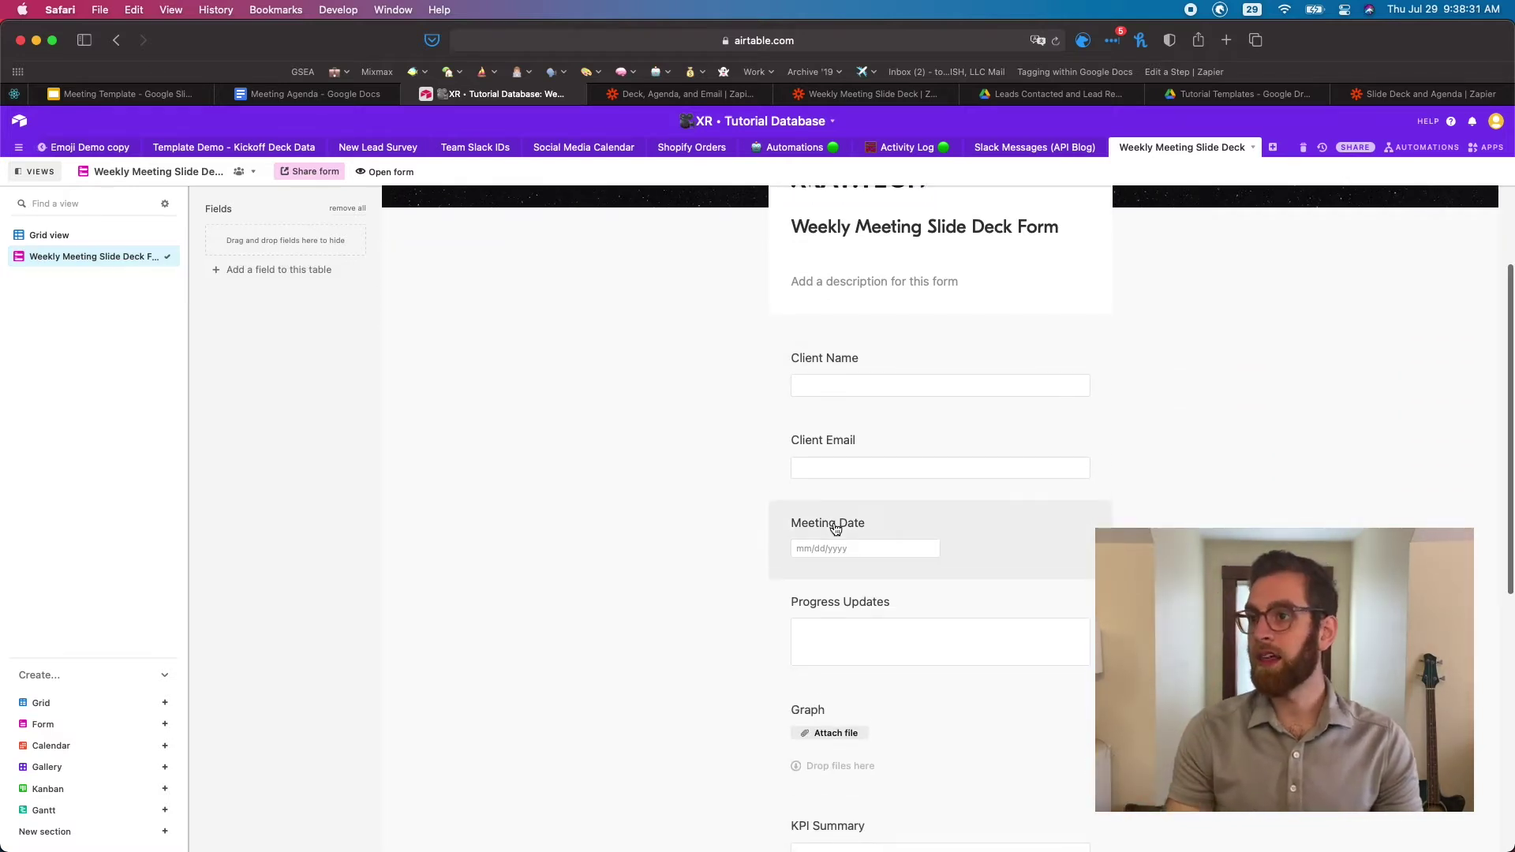
scroll(835, 528, "down", 1)
scroll(836, 529, "down", 2)
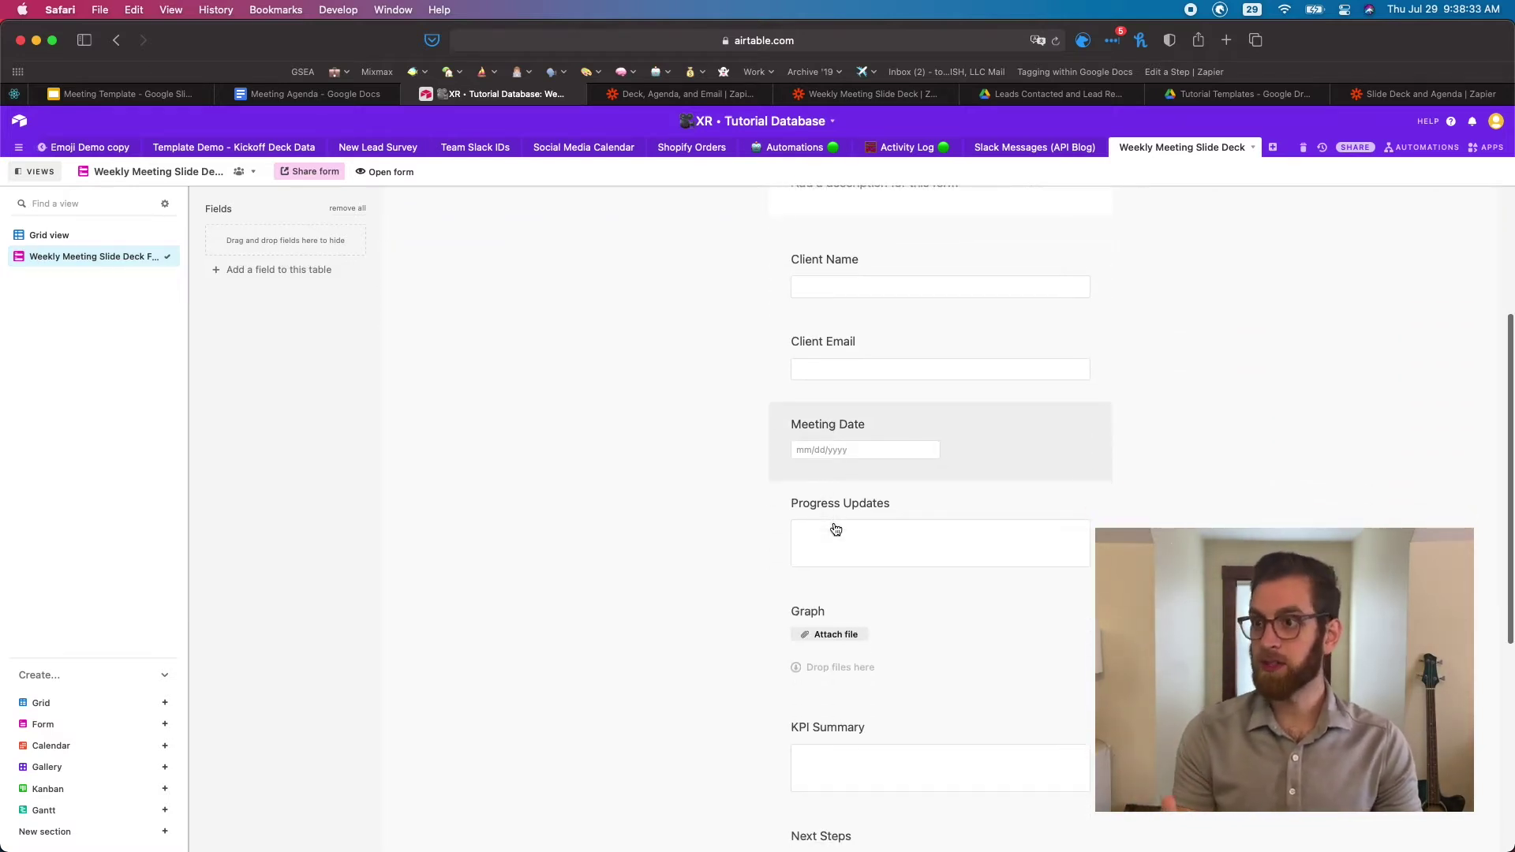
scroll(835, 524, "down", 1)
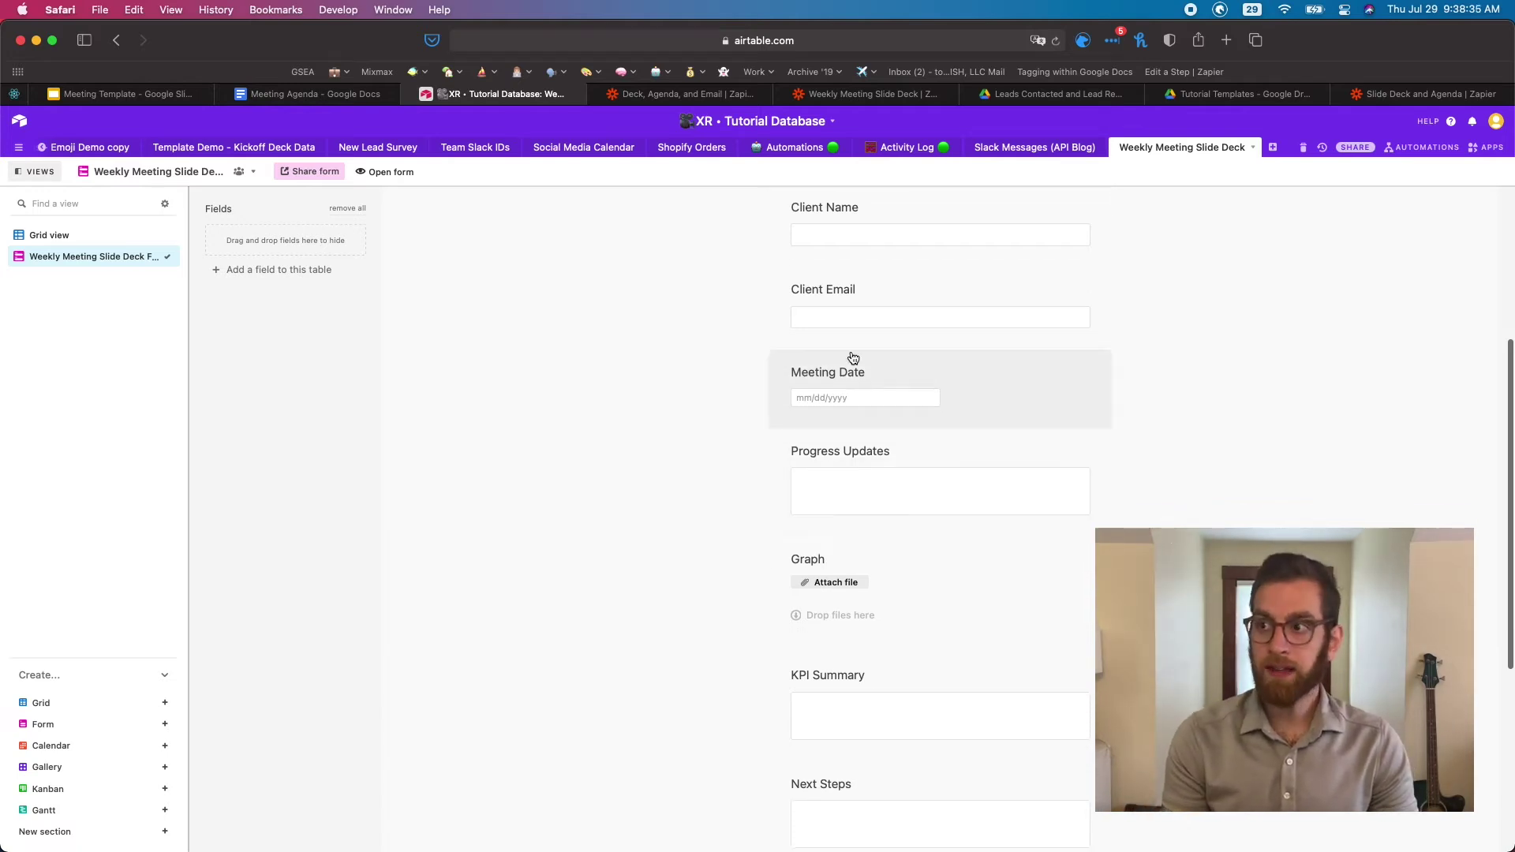
scroll(911, 555, "down", 6)
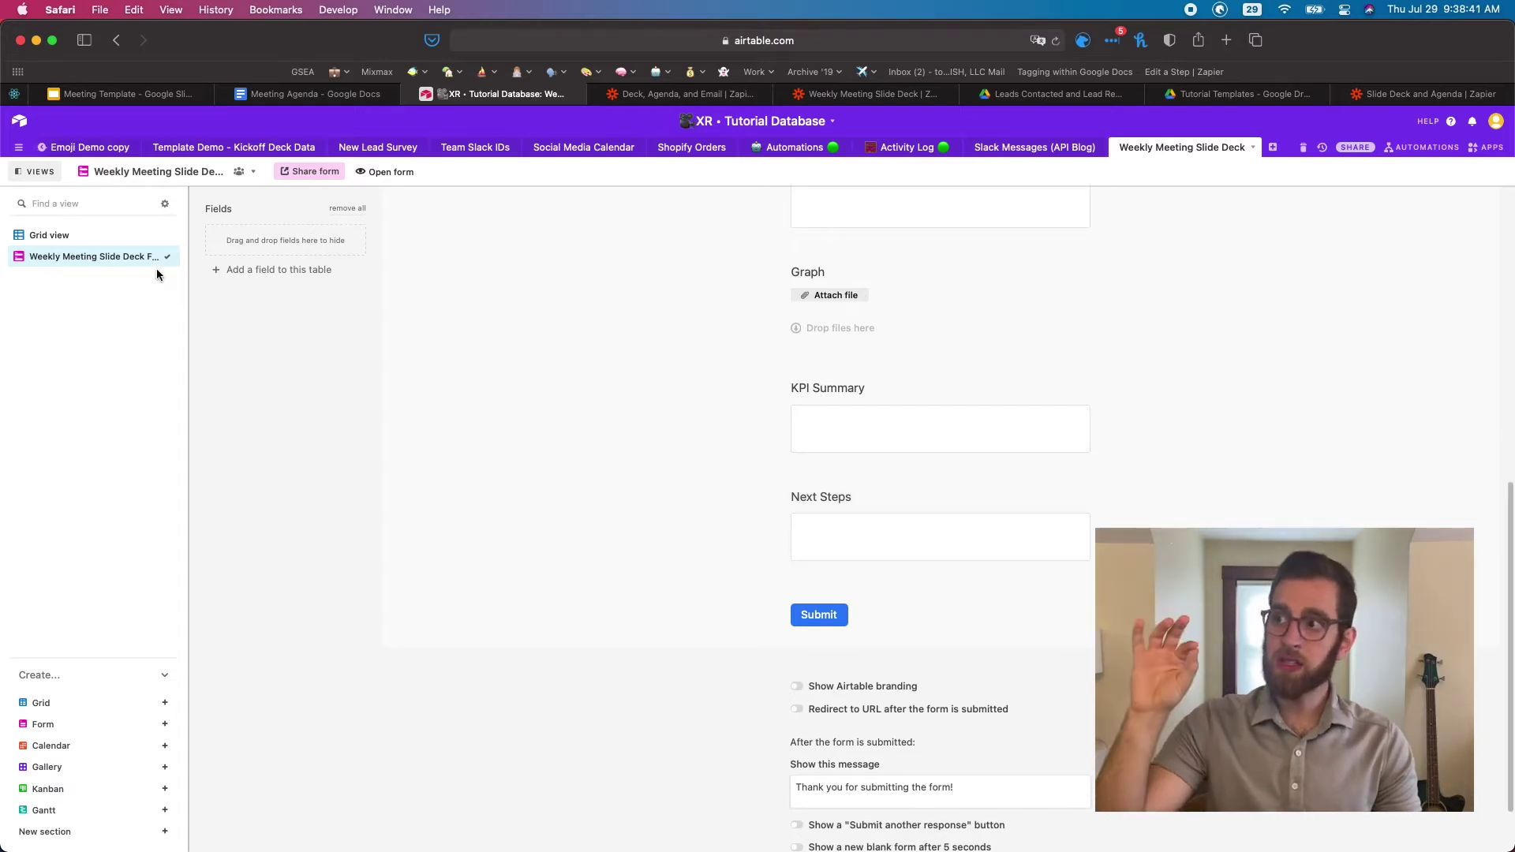
left_click(97, 232)
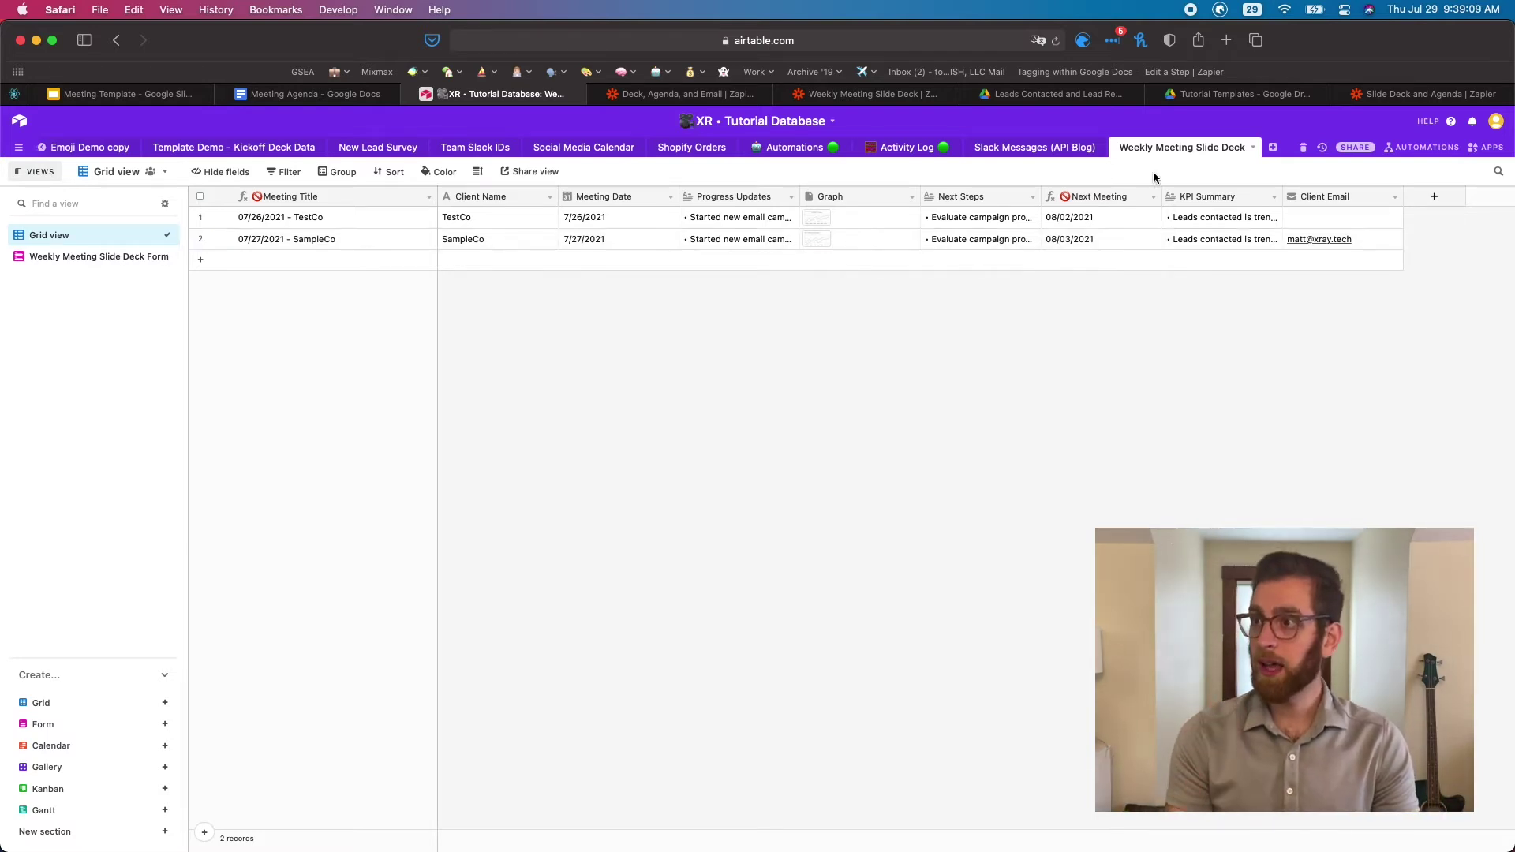
left_click(1153, 198)
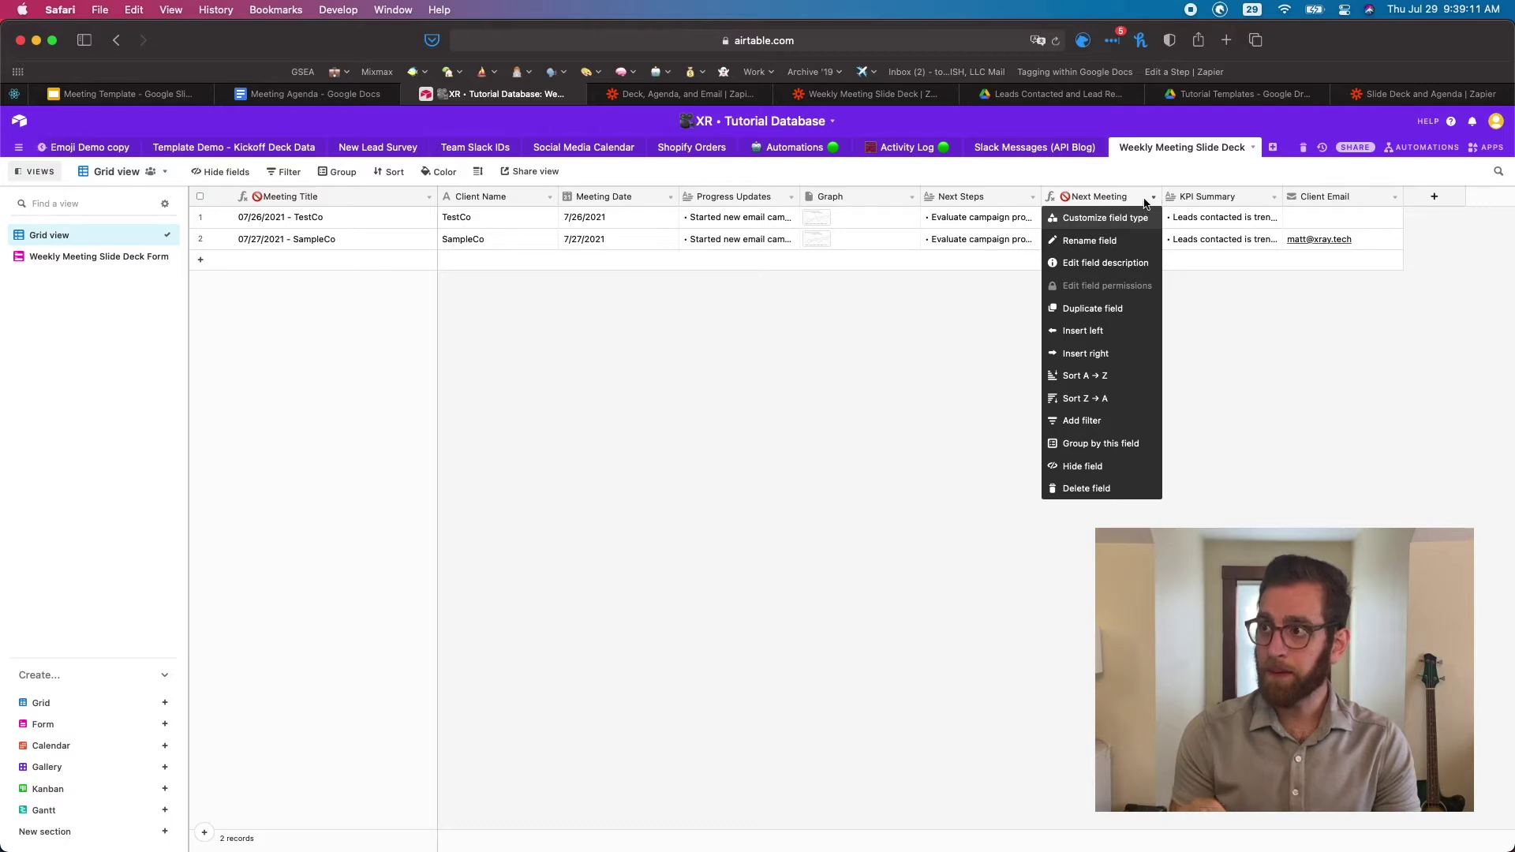
left_click(1112, 219)
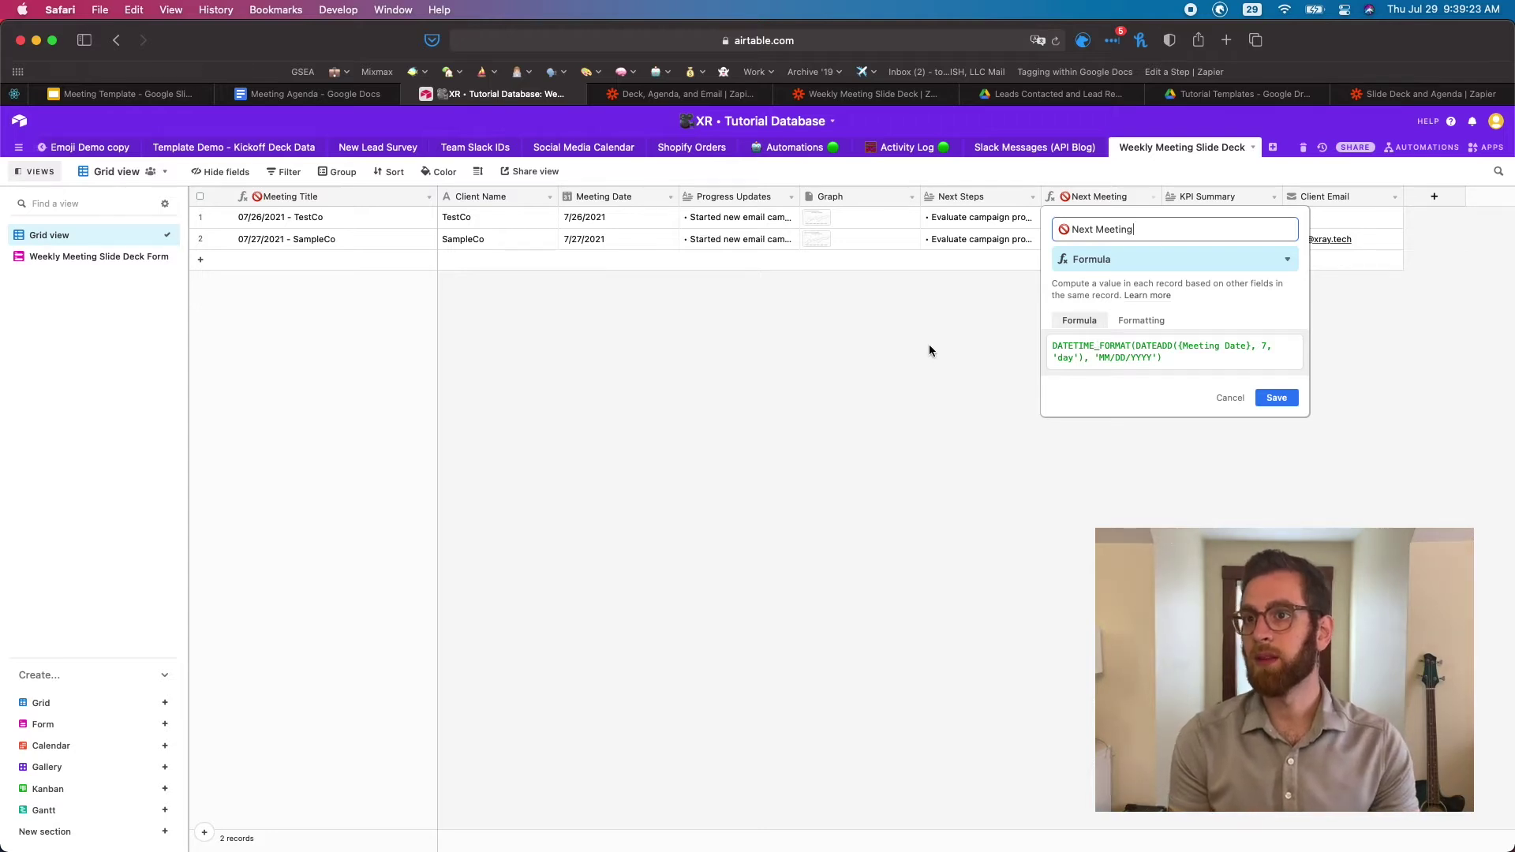
key("Return")
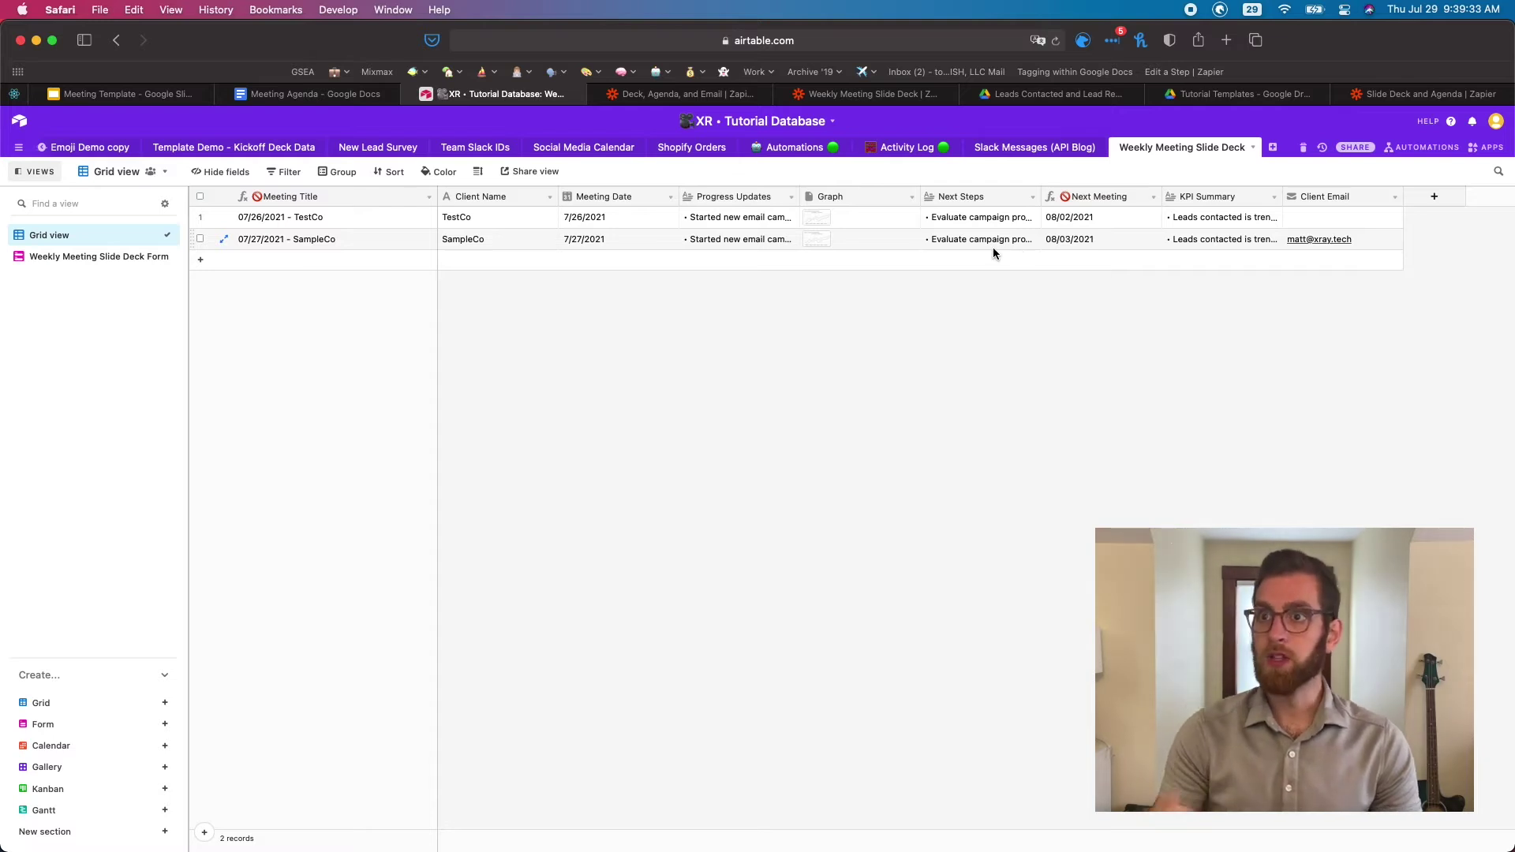
left_click(332, 95)
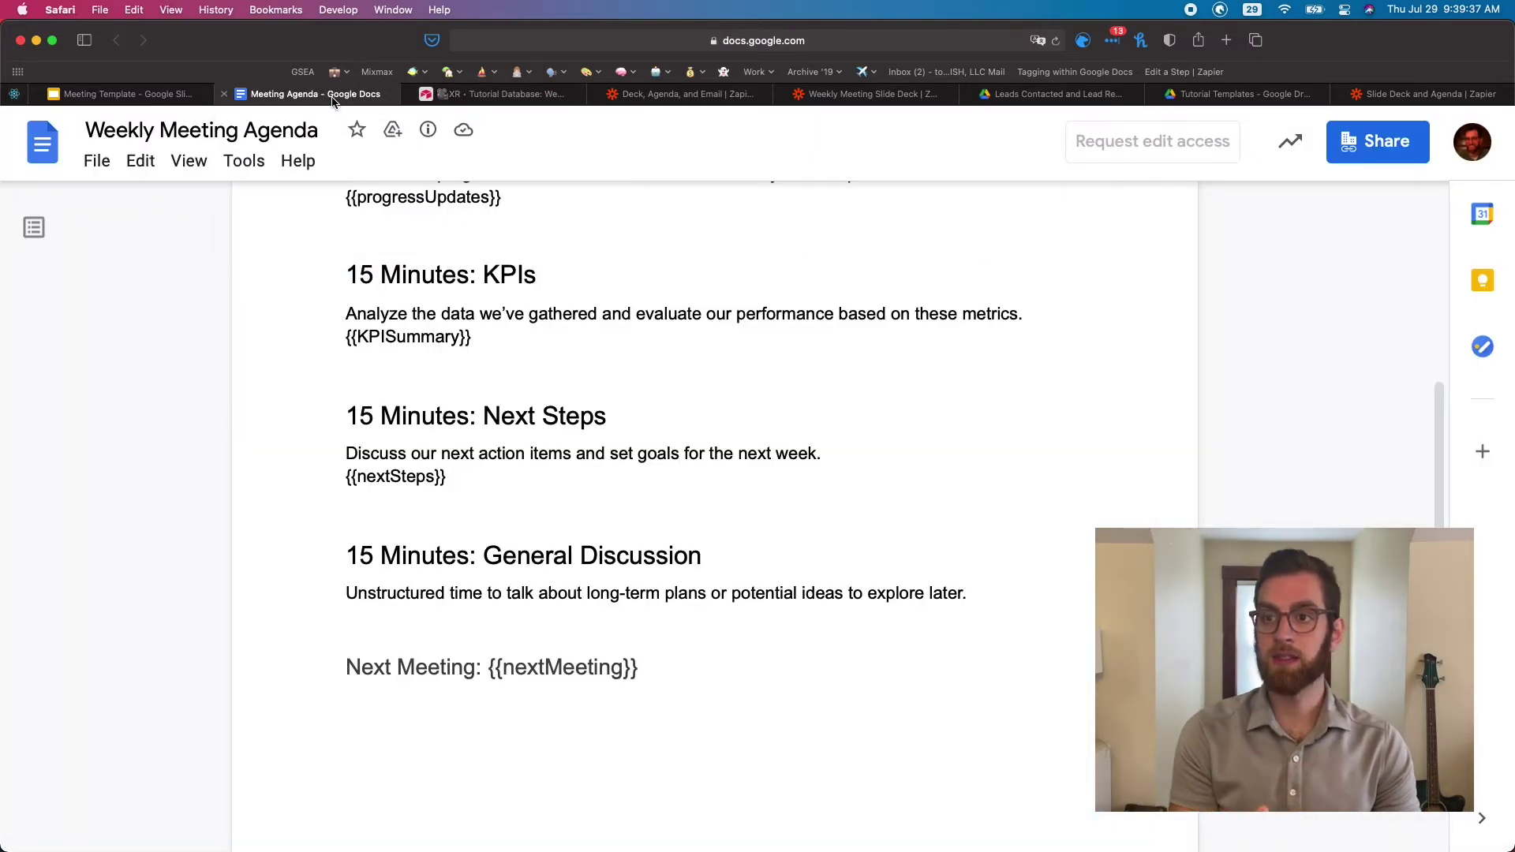
scroll(419, 360, "up", 5)
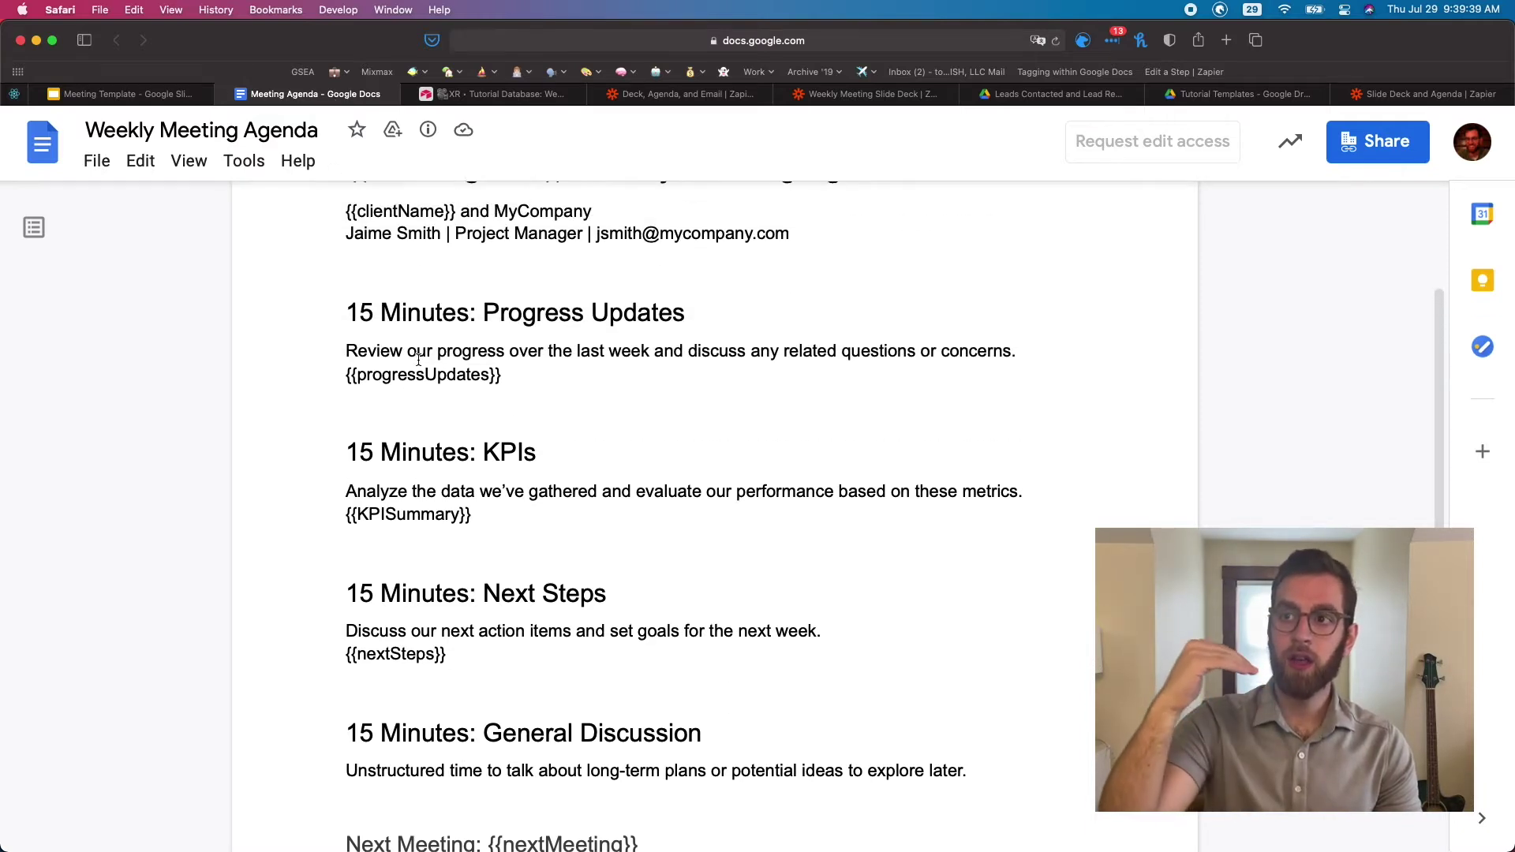
scroll(418, 360, "up", 5)
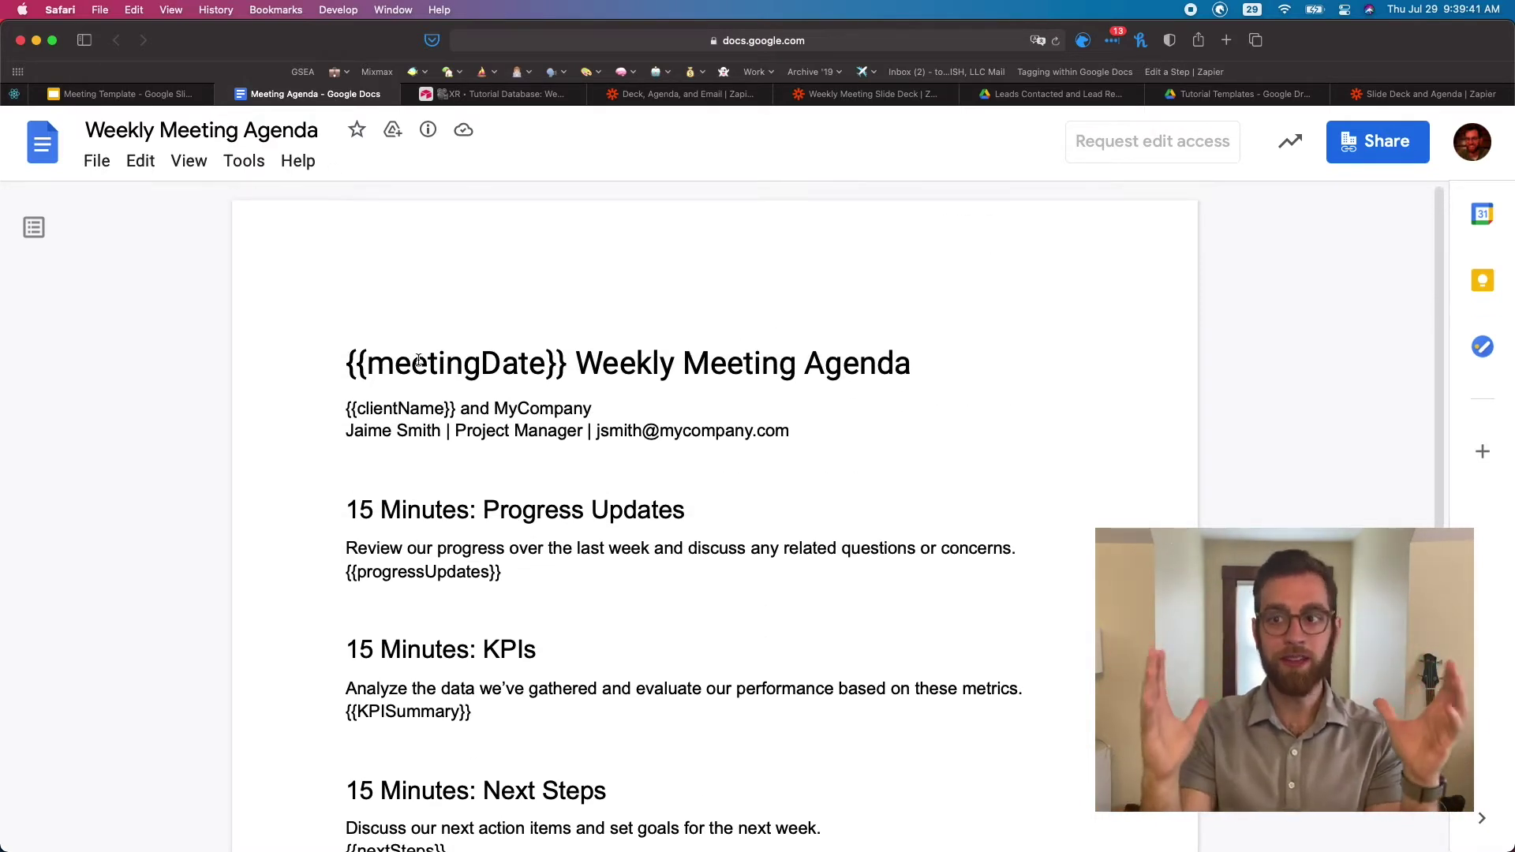
scroll(418, 361, "down", 5)
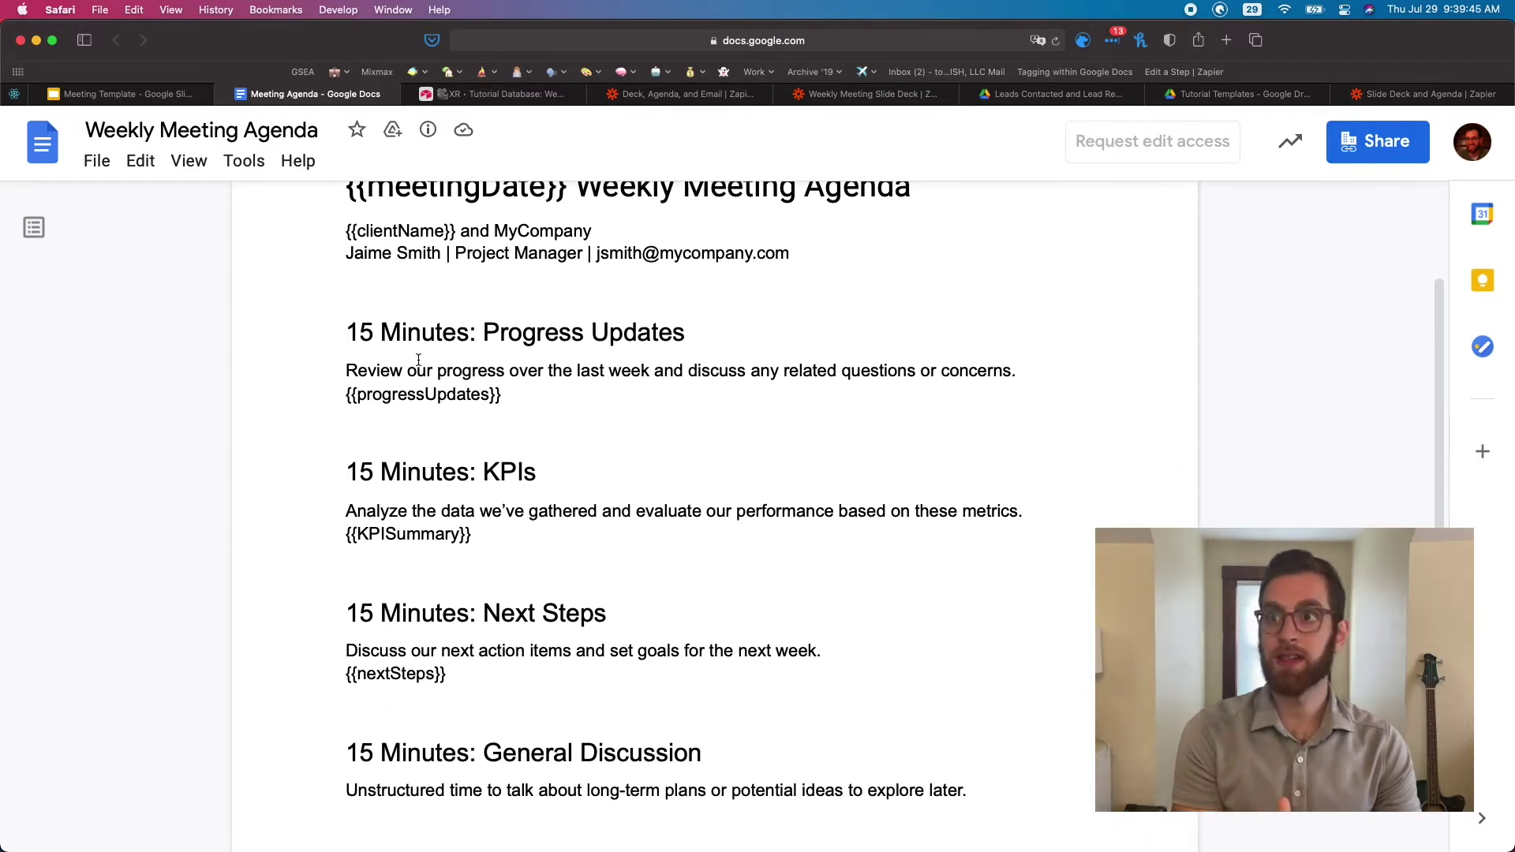
scroll(418, 361, "down", 5)
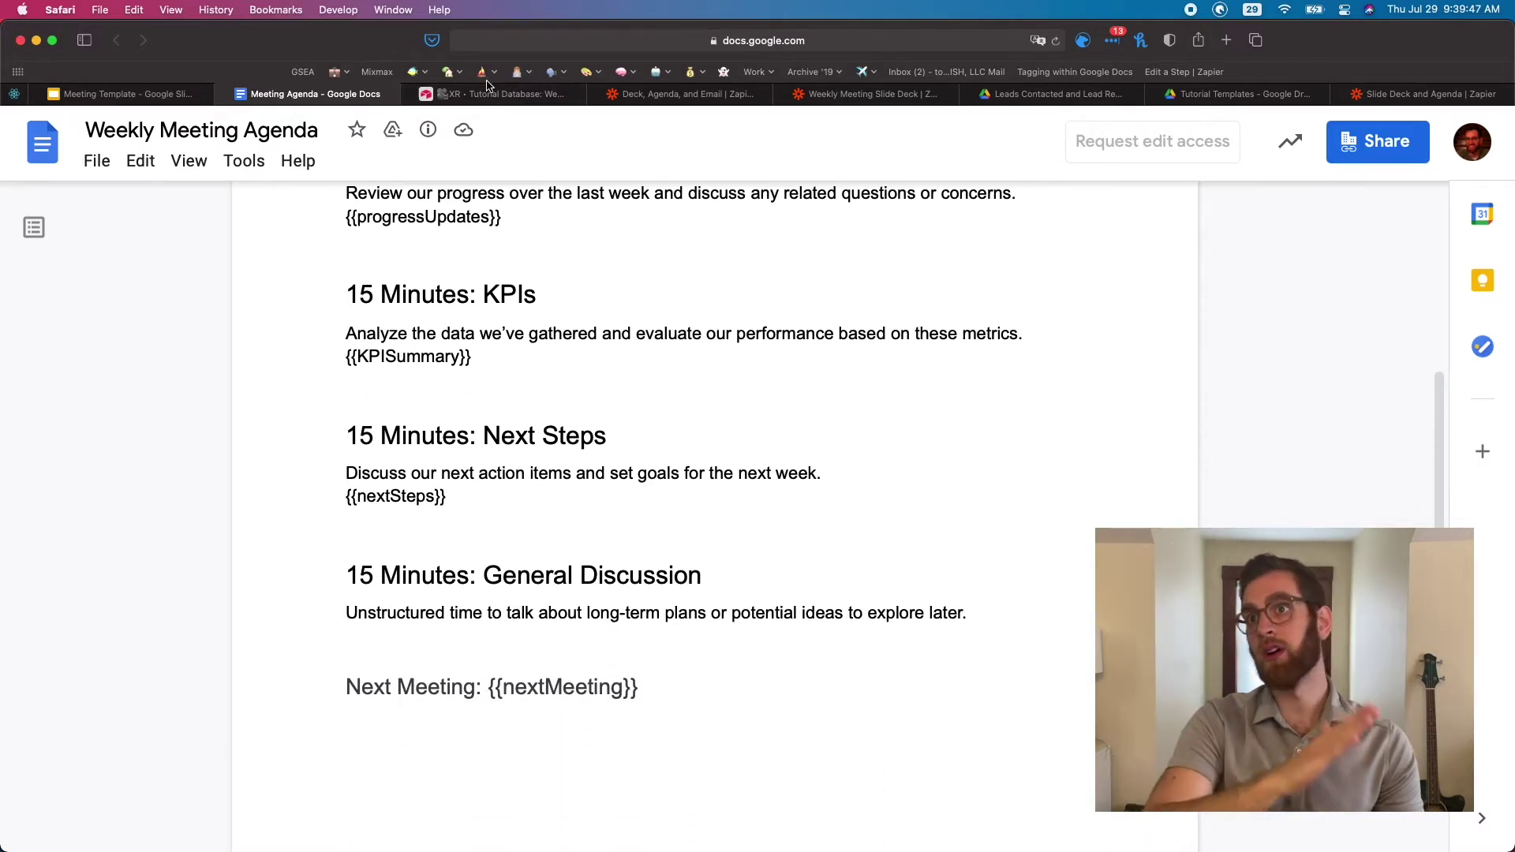
left_click(490, 94)
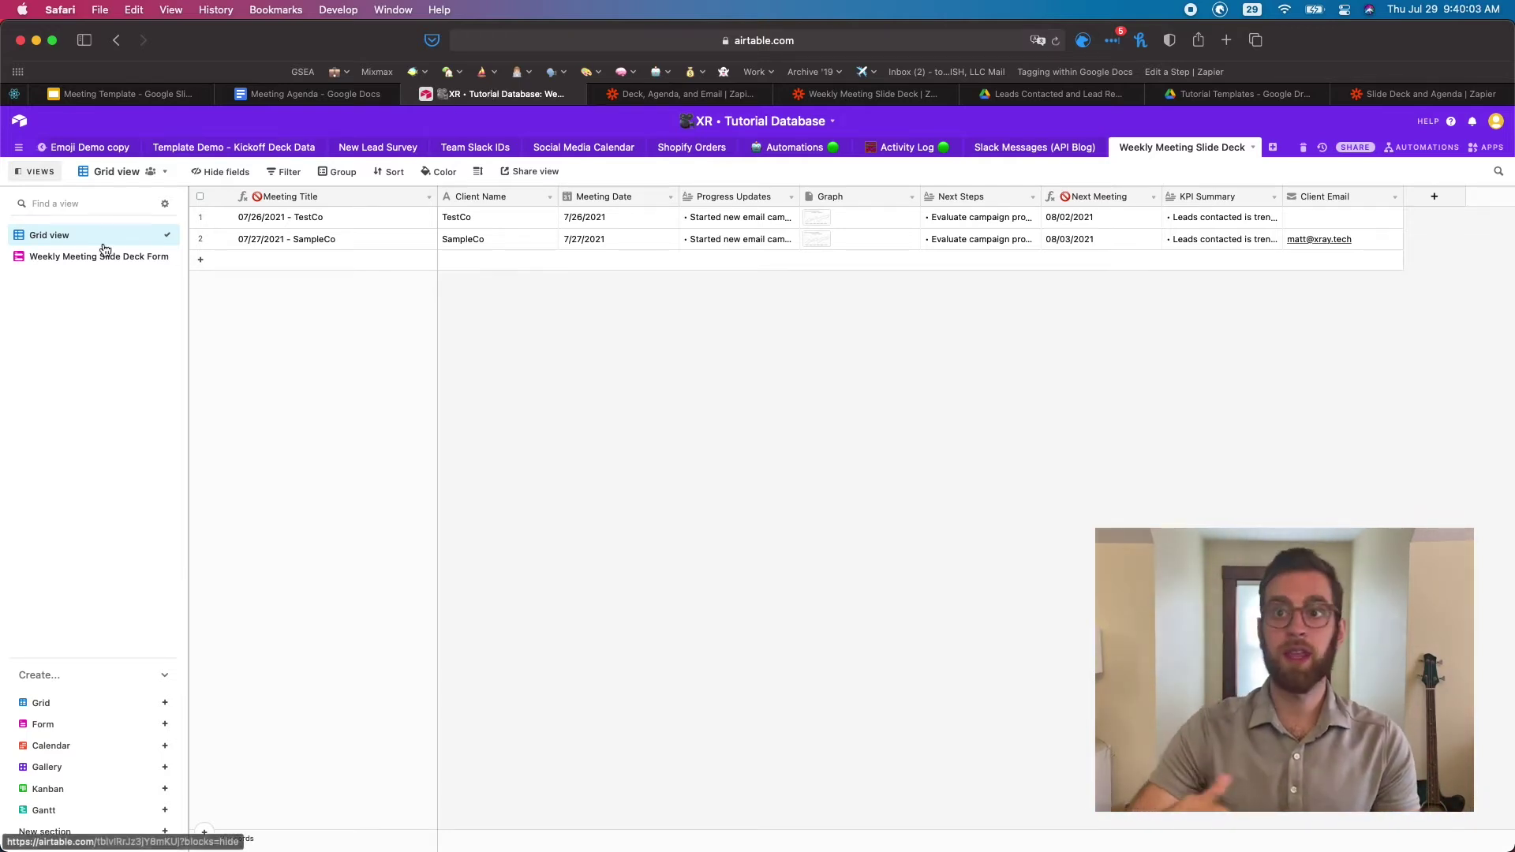
Glance at the Weekly Meeting Slide Deck Form view, then return to Grid view
left_click(85, 259)
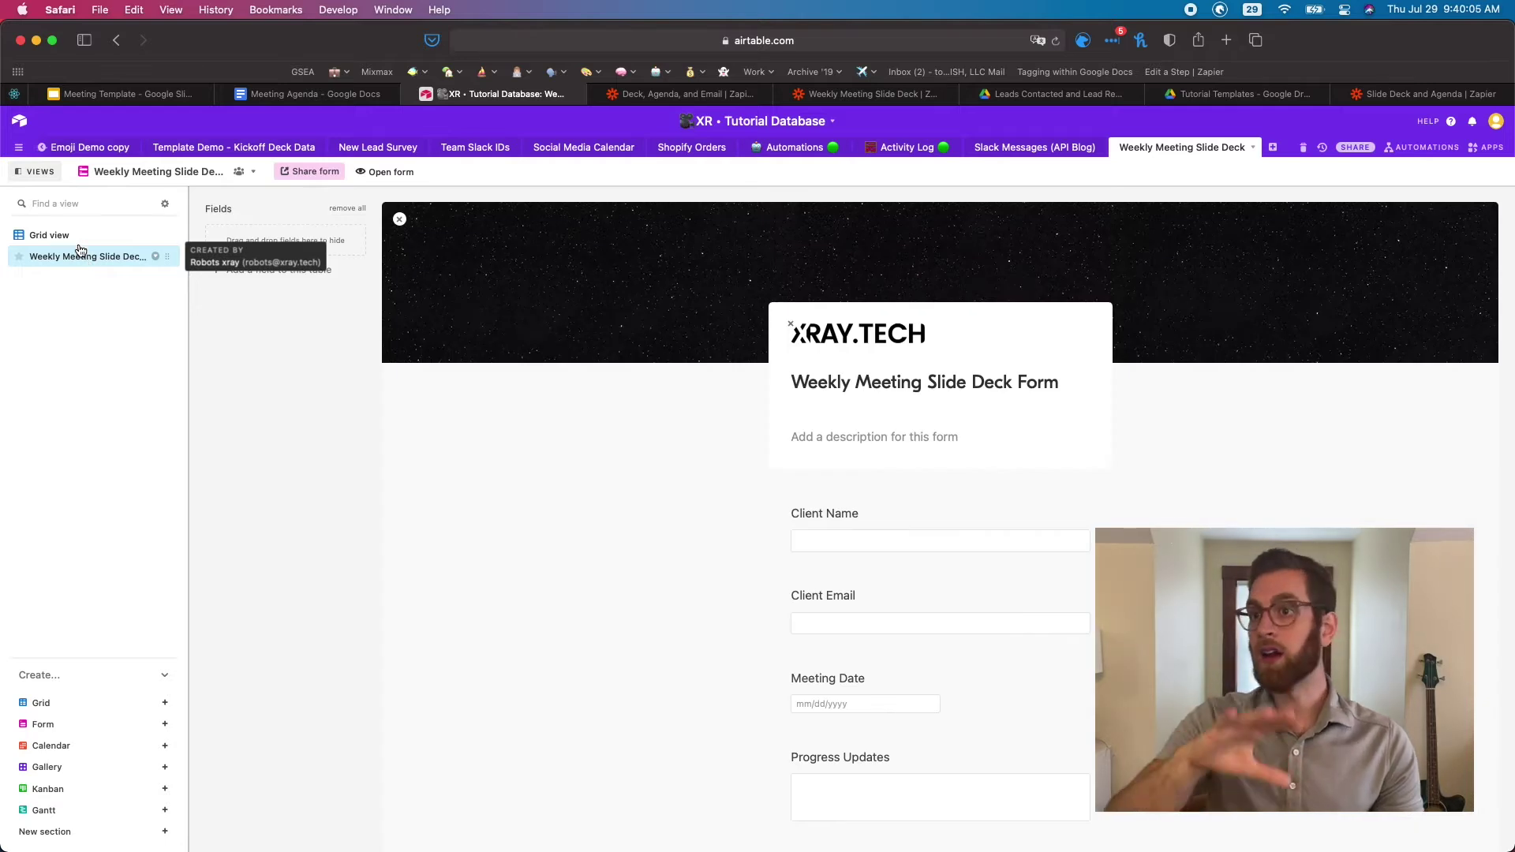
left_click(78, 233)
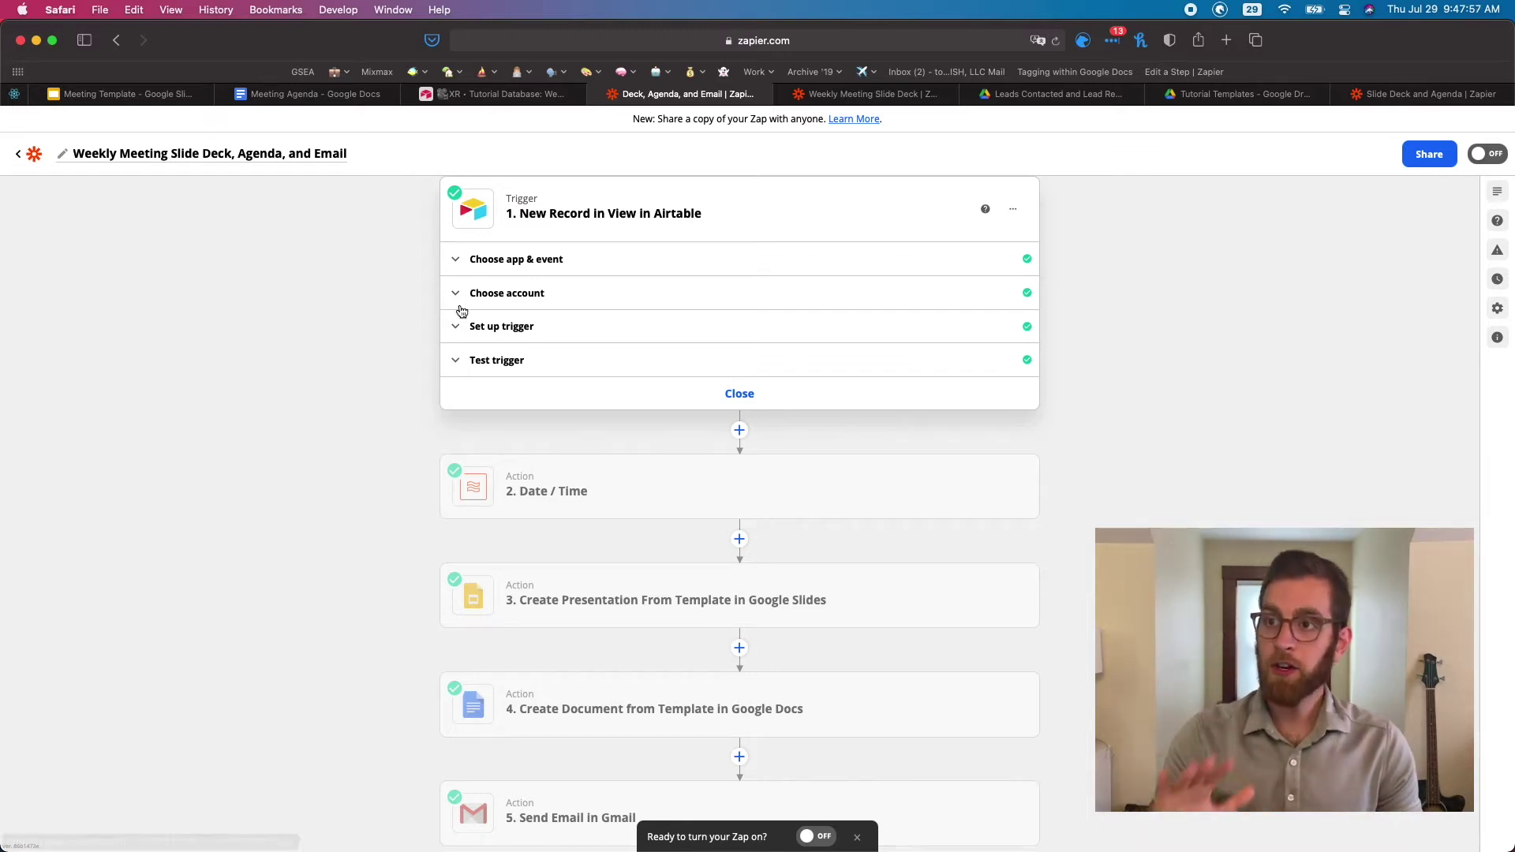
Test the Airtable trigger and pick Record G (SampleCo, 2021-07-27) as the sample
left_click(504, 327)
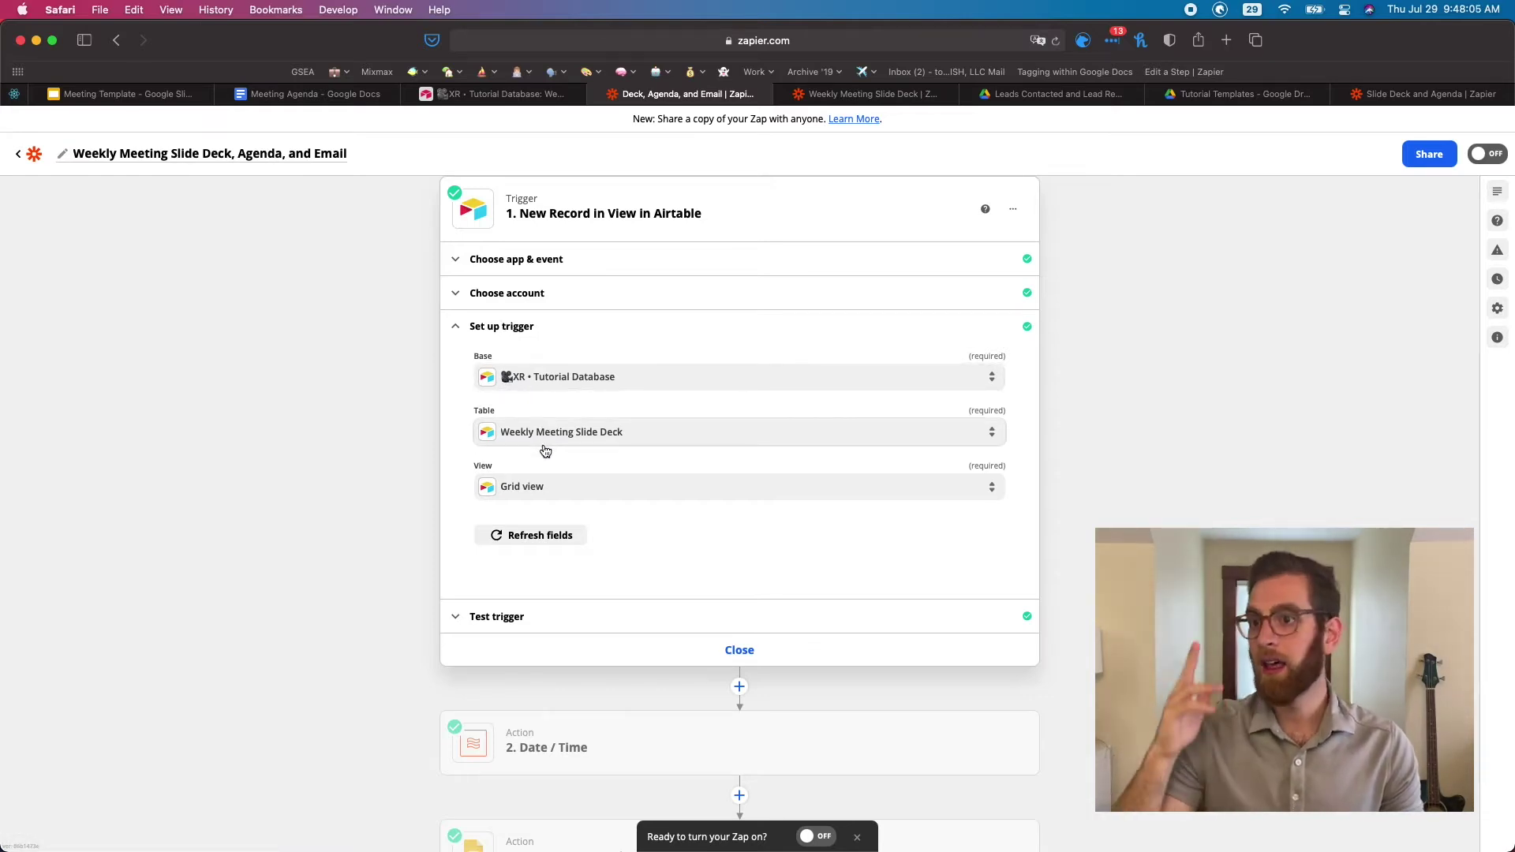
left_click(578, 617)
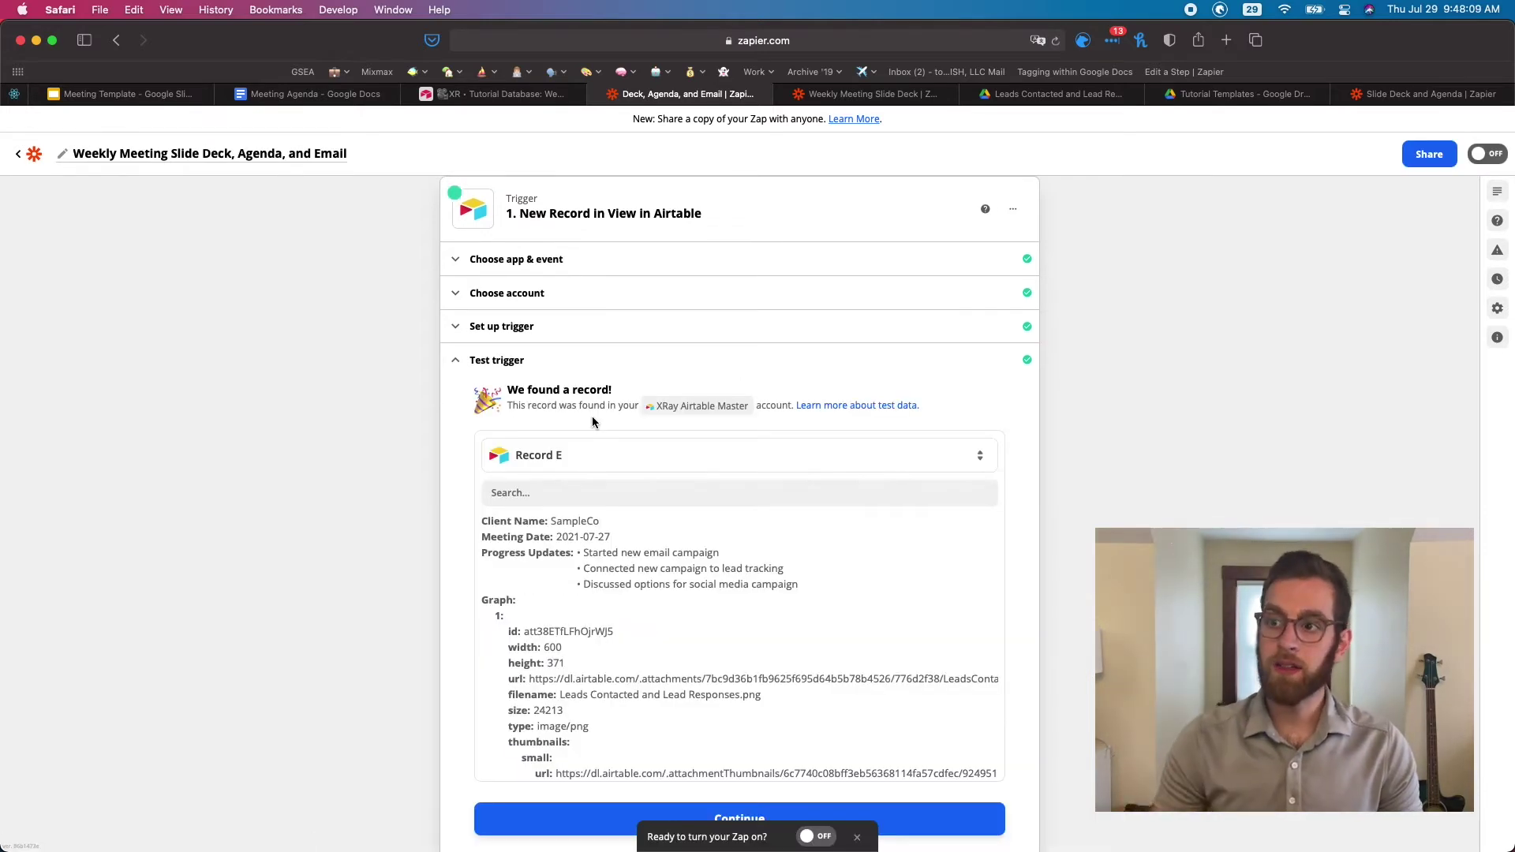
left_click(590, 457)
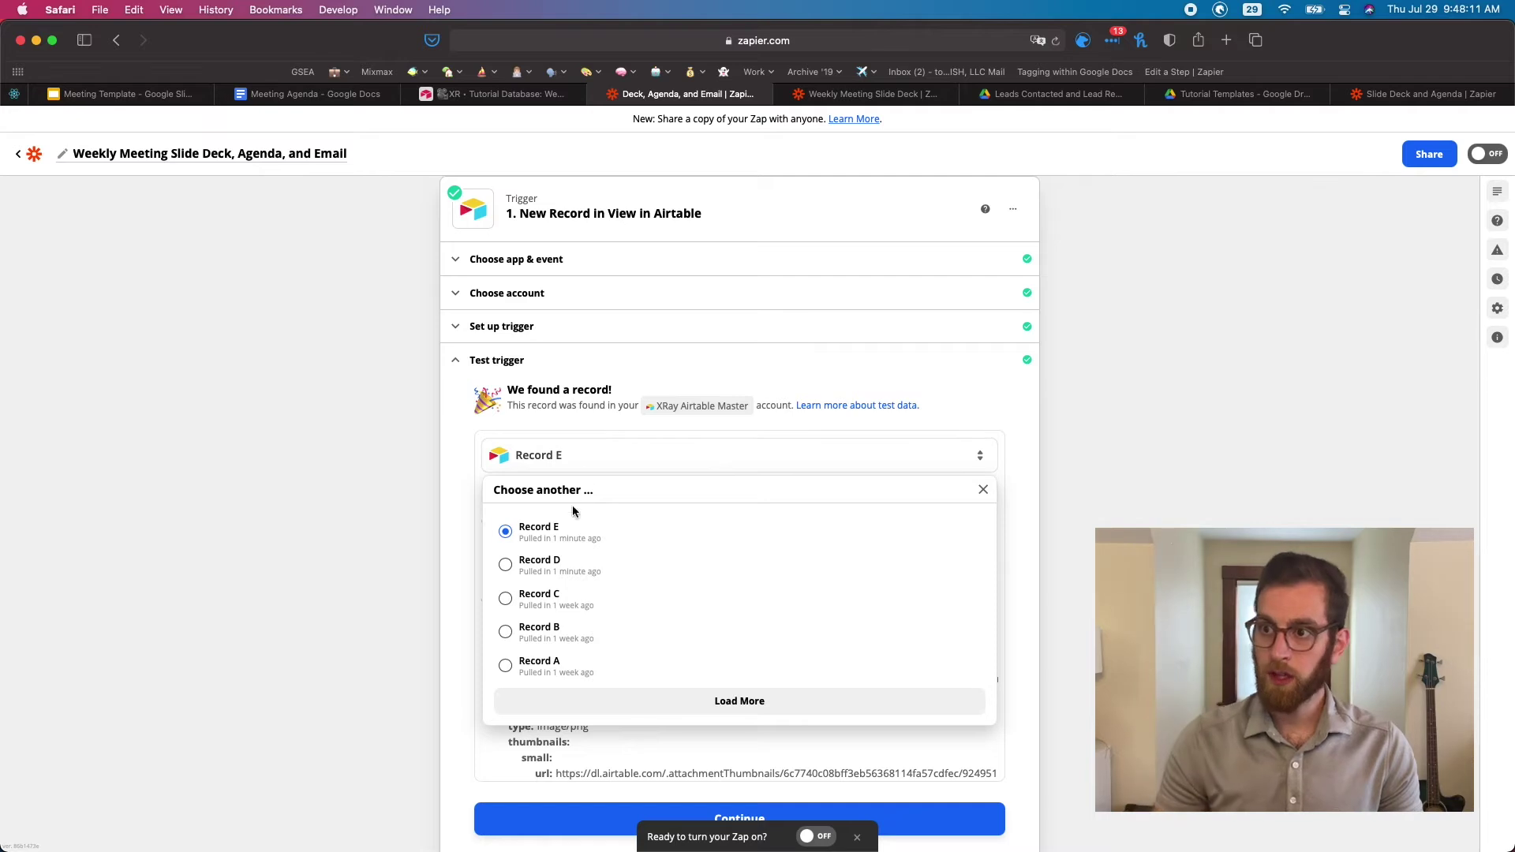
left_click(643, 699)
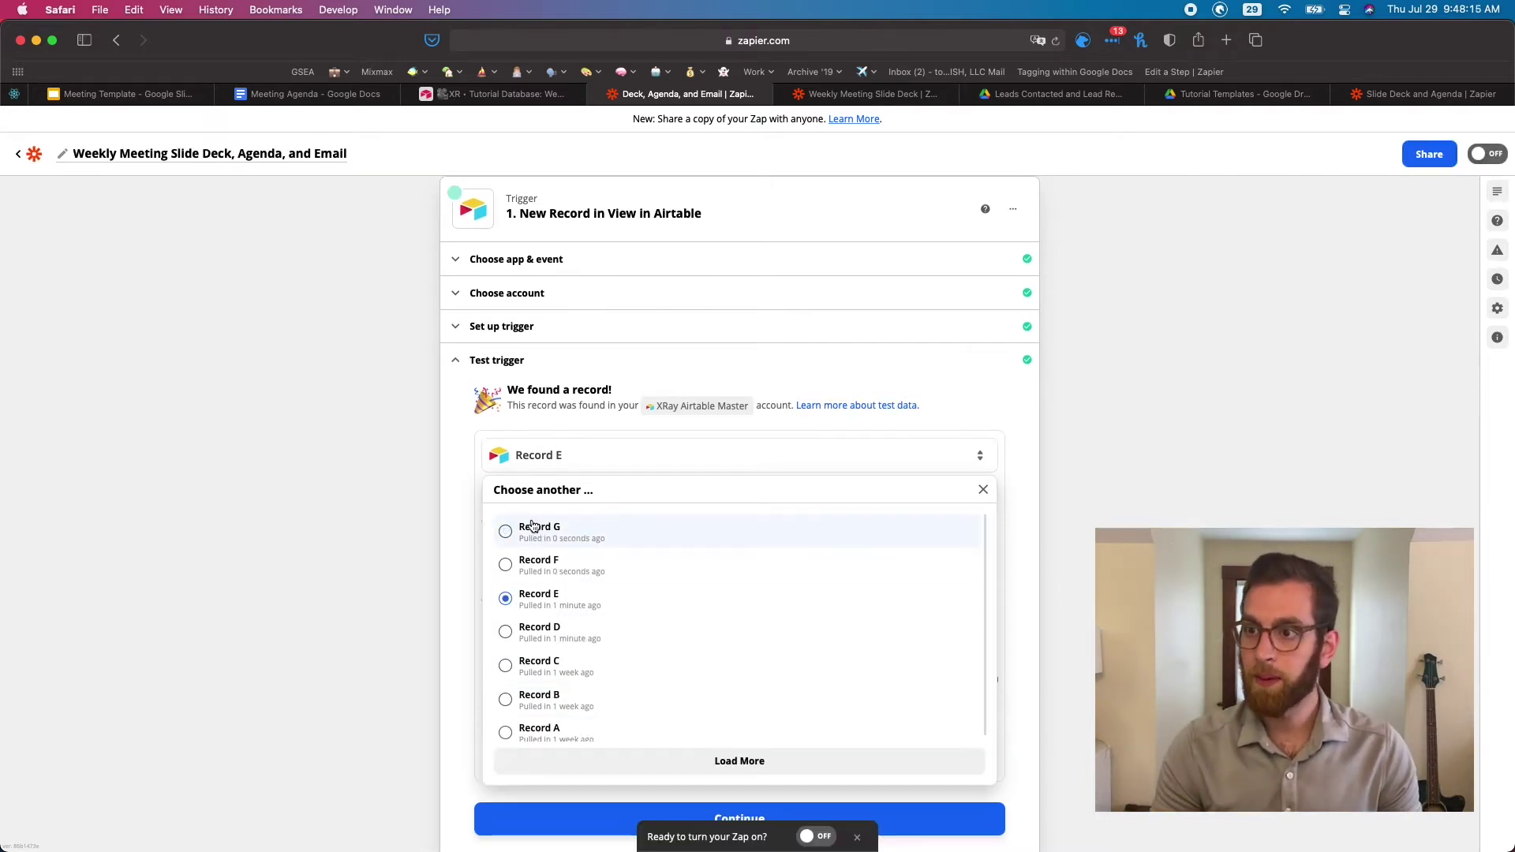
left_click(535, 526)
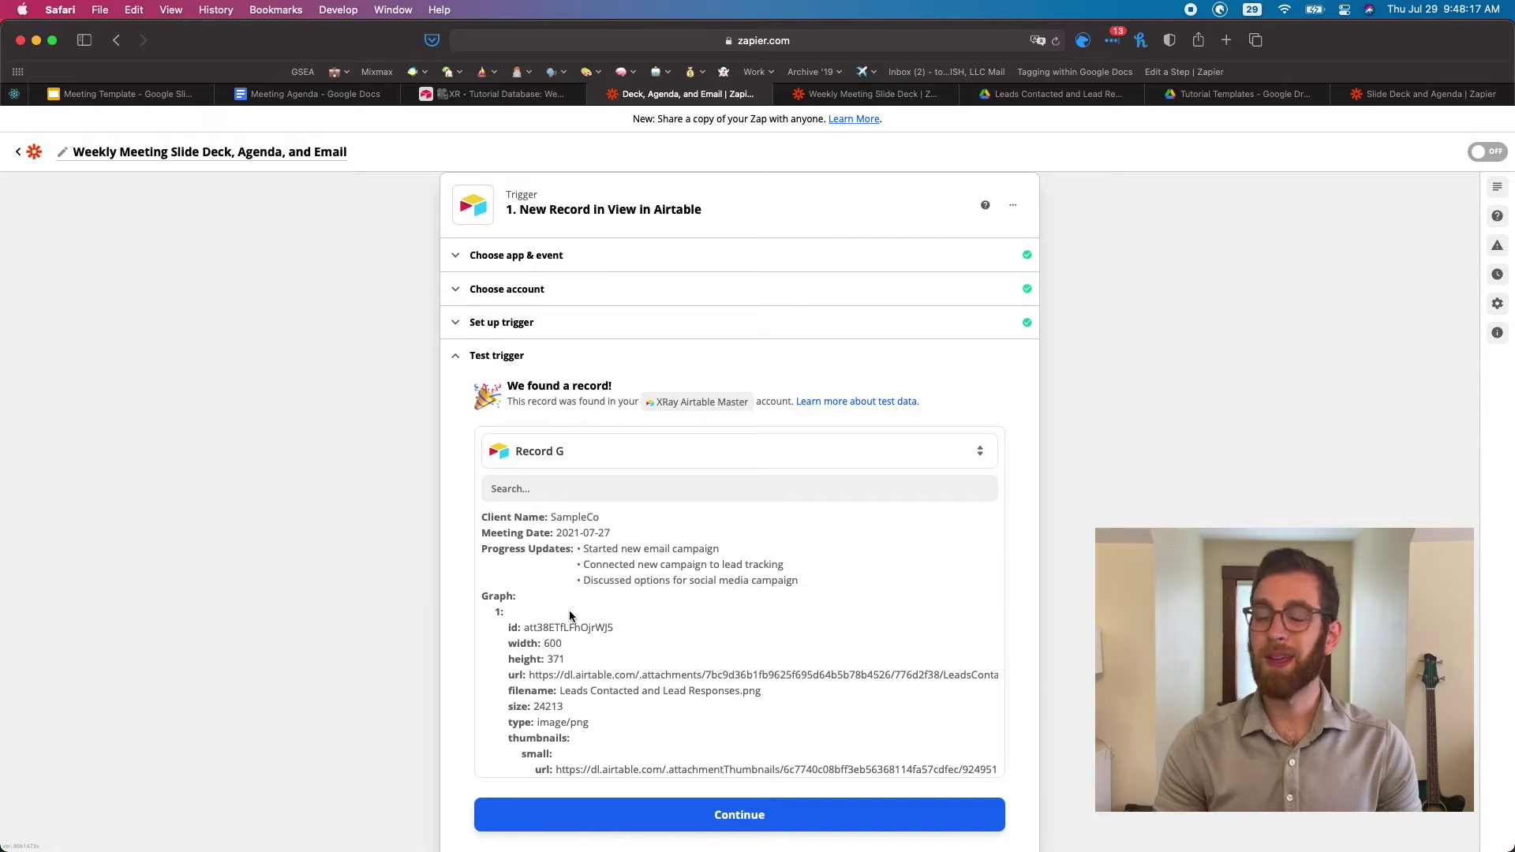
Review Record G's returned data fields
scroll(570, 615, "down", 10)
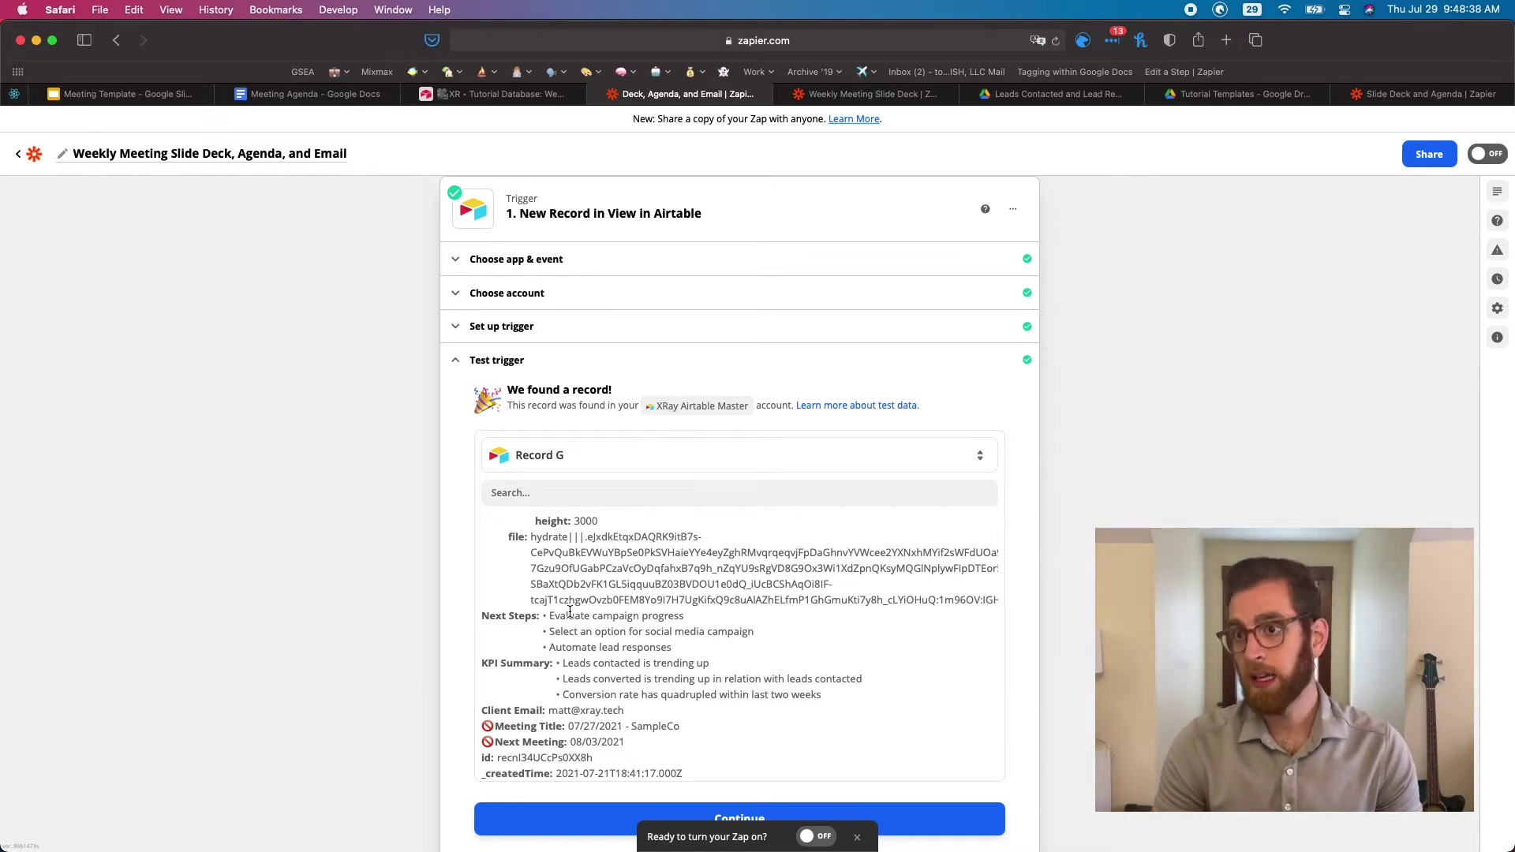
scroll(452, 570, "down", 4)
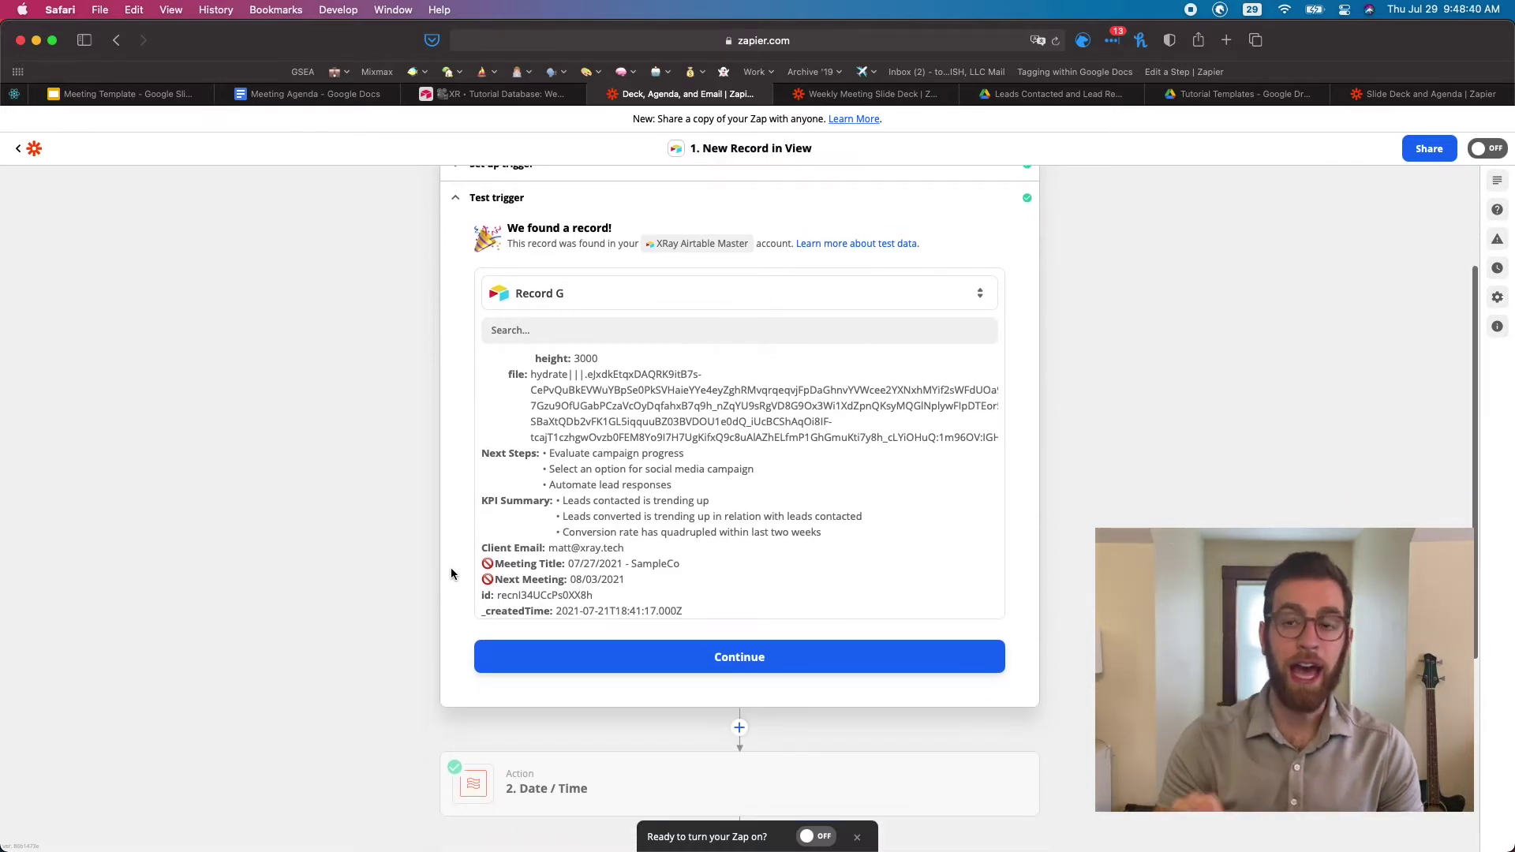
scroll(452, 572, "down", 5)
mouse_move(627, 565)
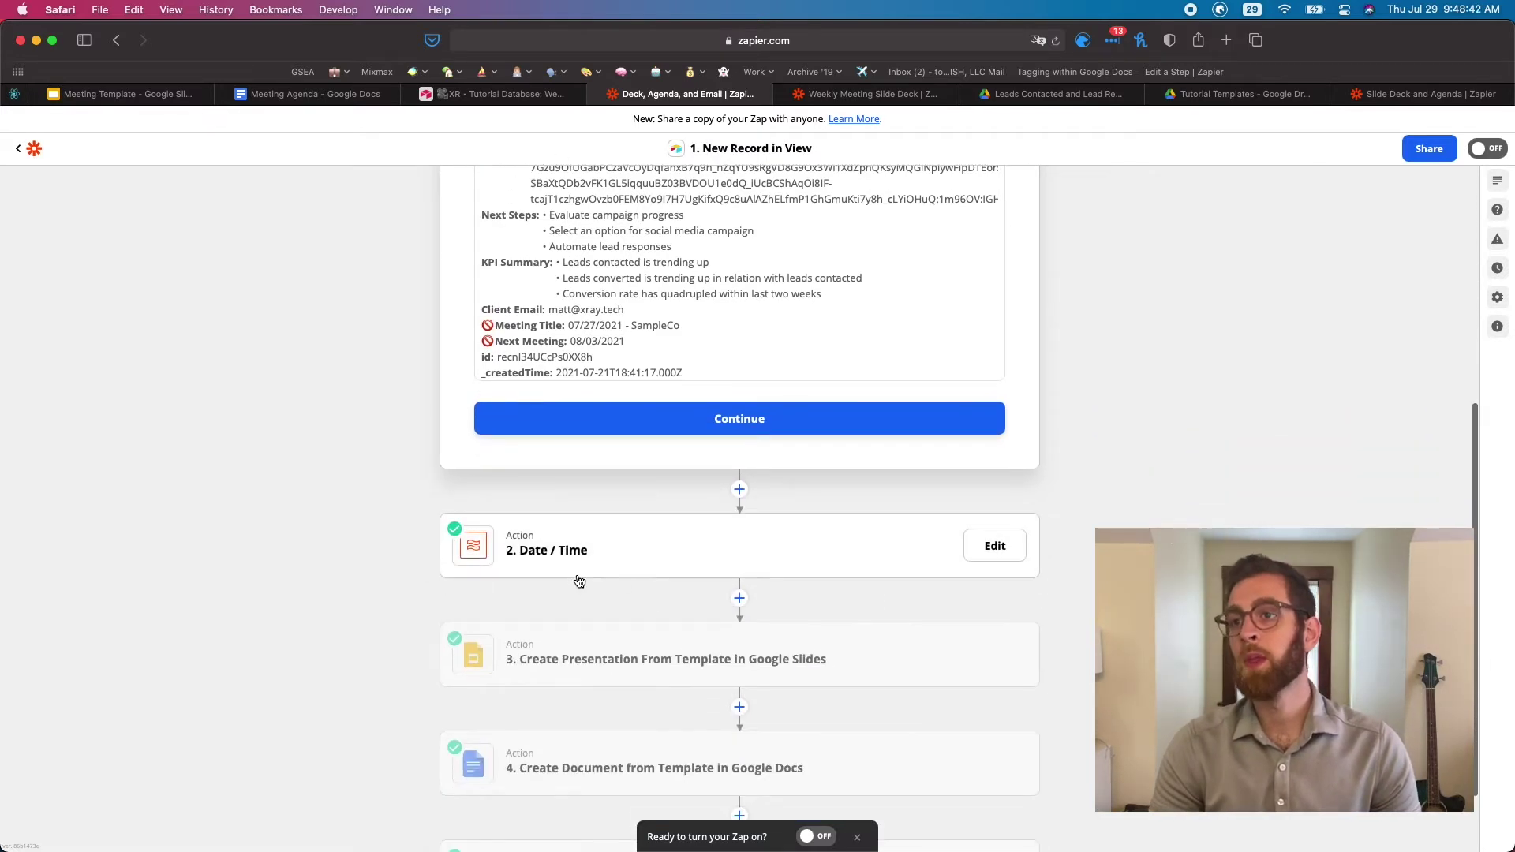
Open the Date / Time step's setup formatting Meeting Date as MM/DD/YYYY in UTC
left_click(626, 565)
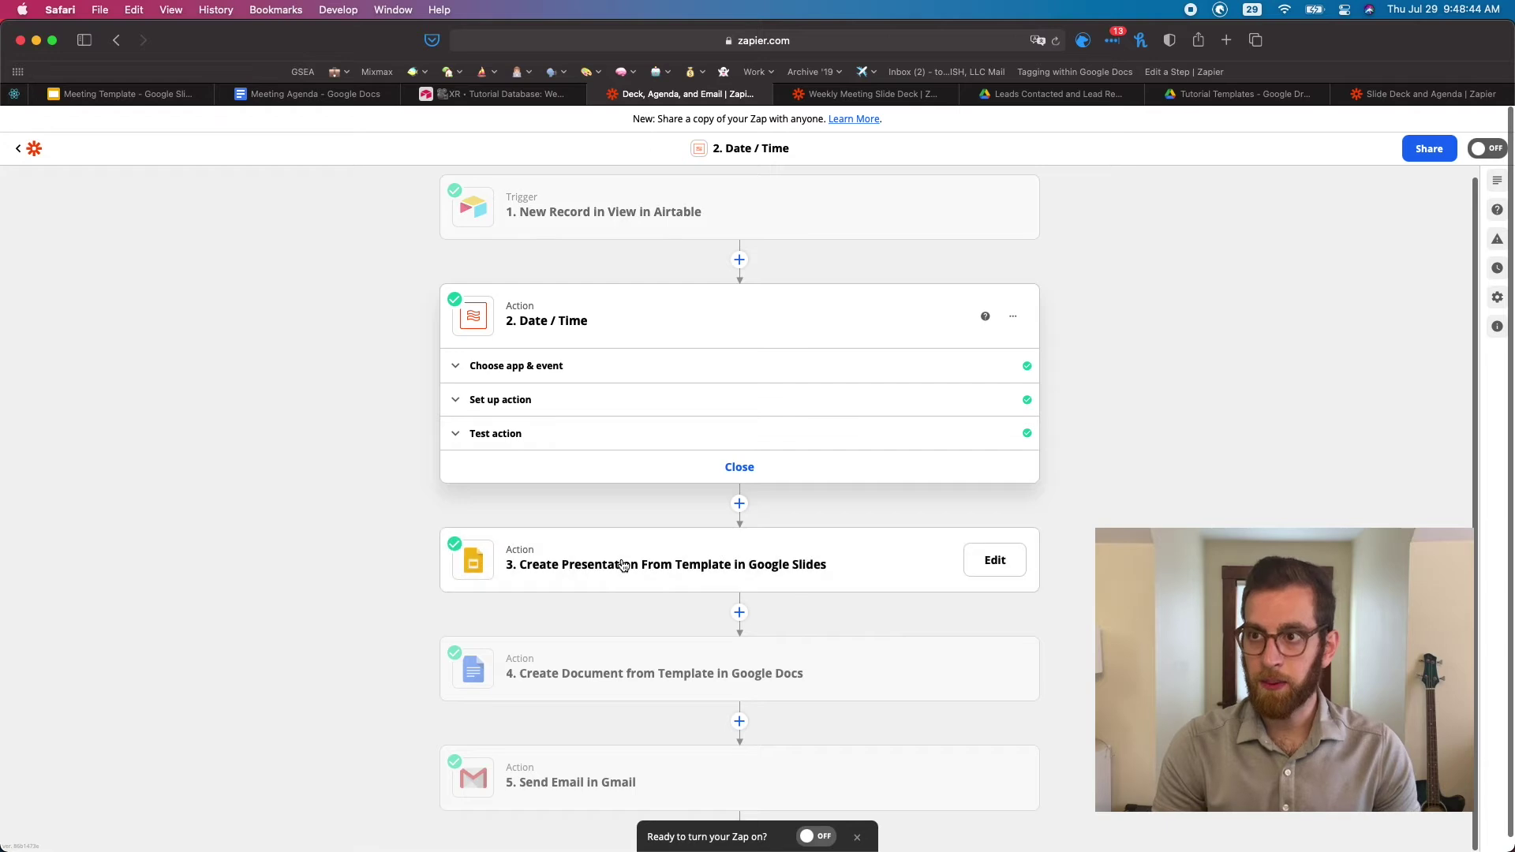
left_click(528, 400)
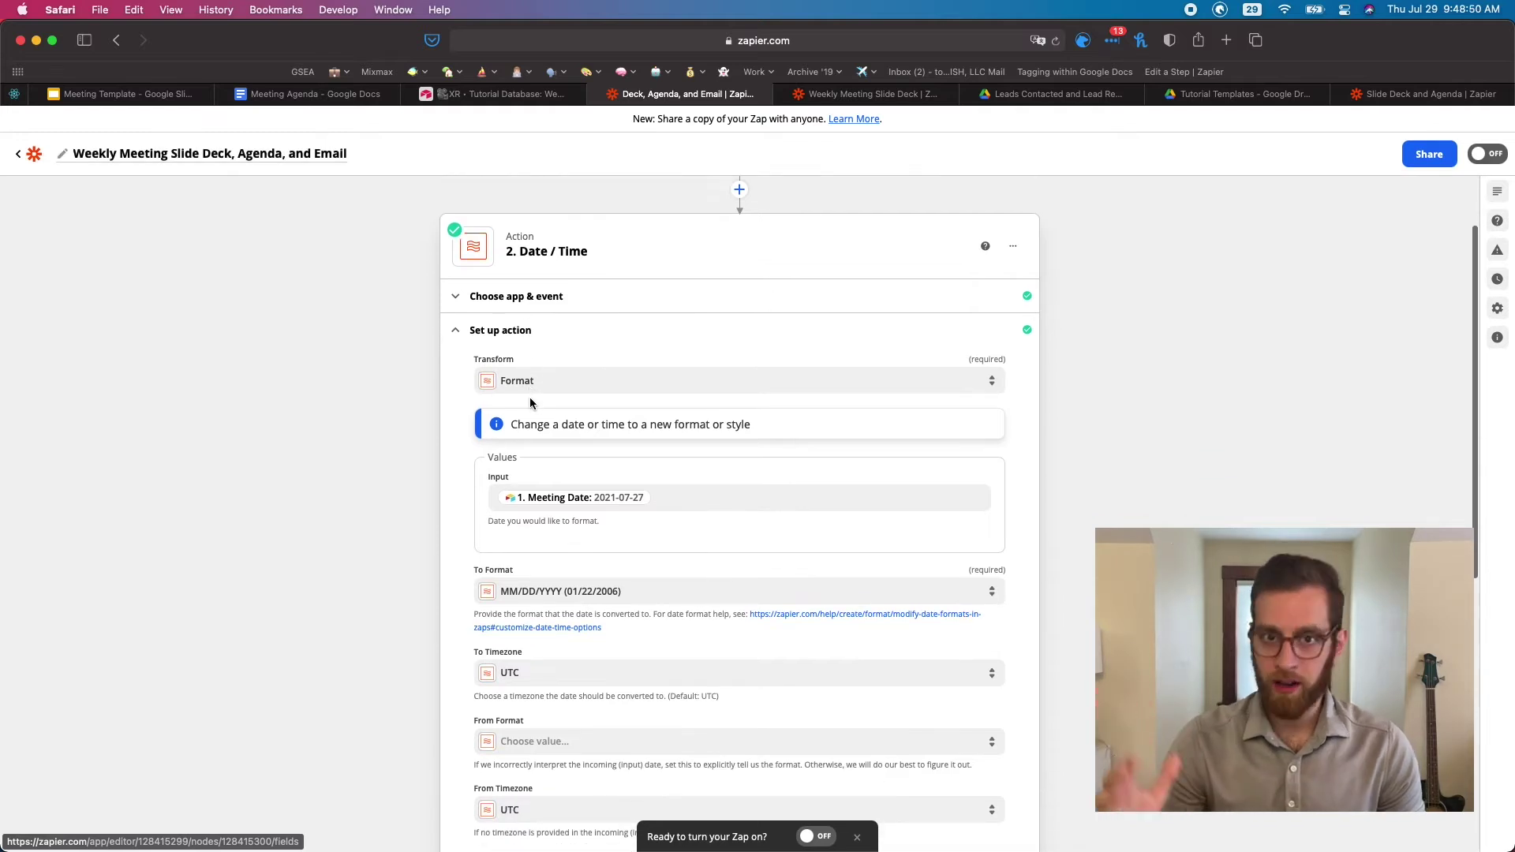
scroll(530, 404, "down", 2)
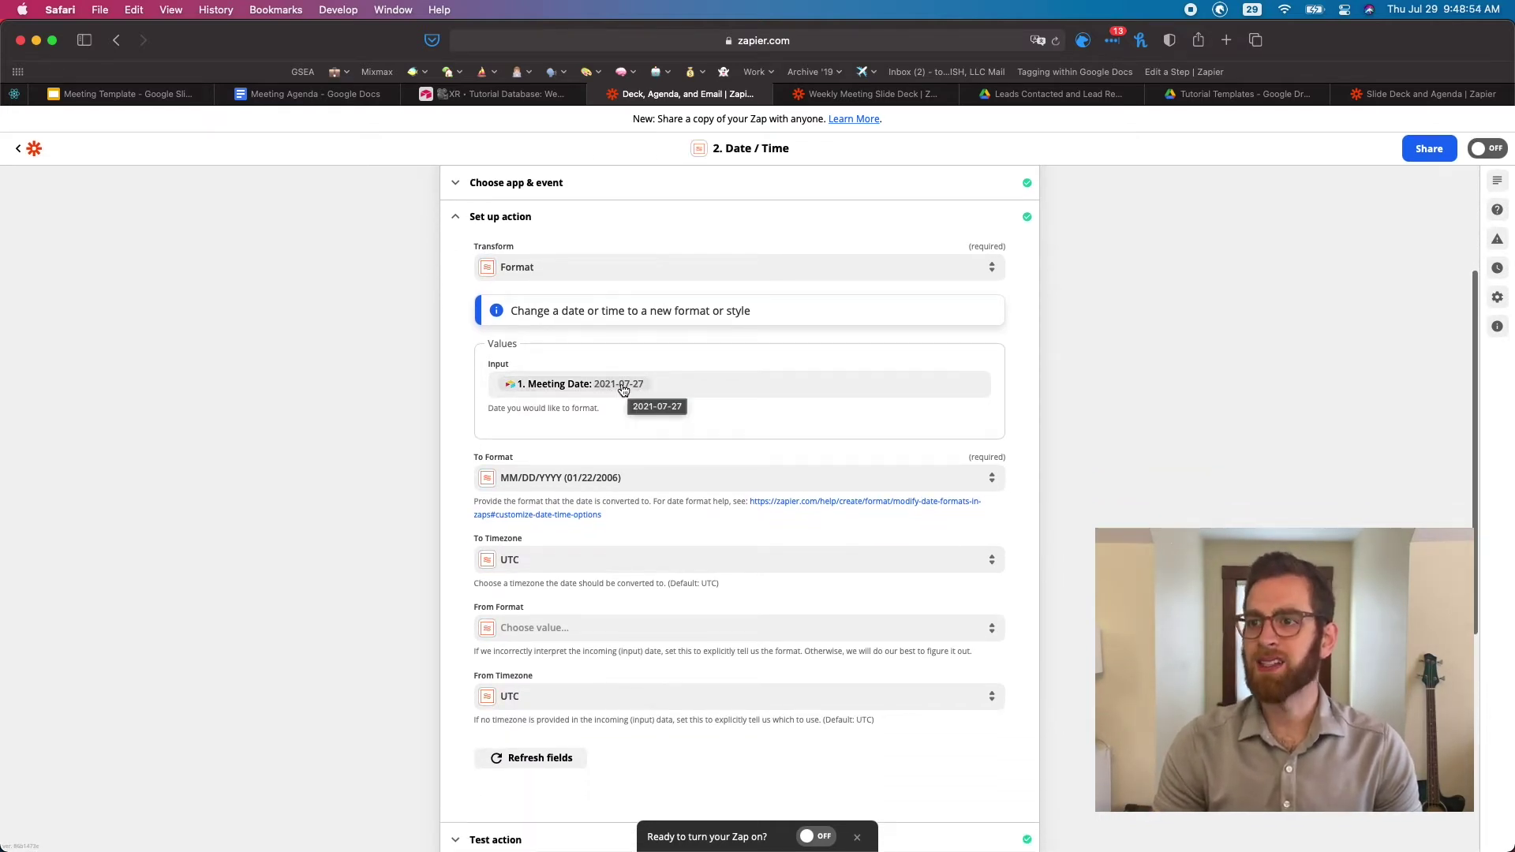
Cross-check the Airtable meeting database and agenda document, then return to the Date / Time setup
left_click(497, 94)
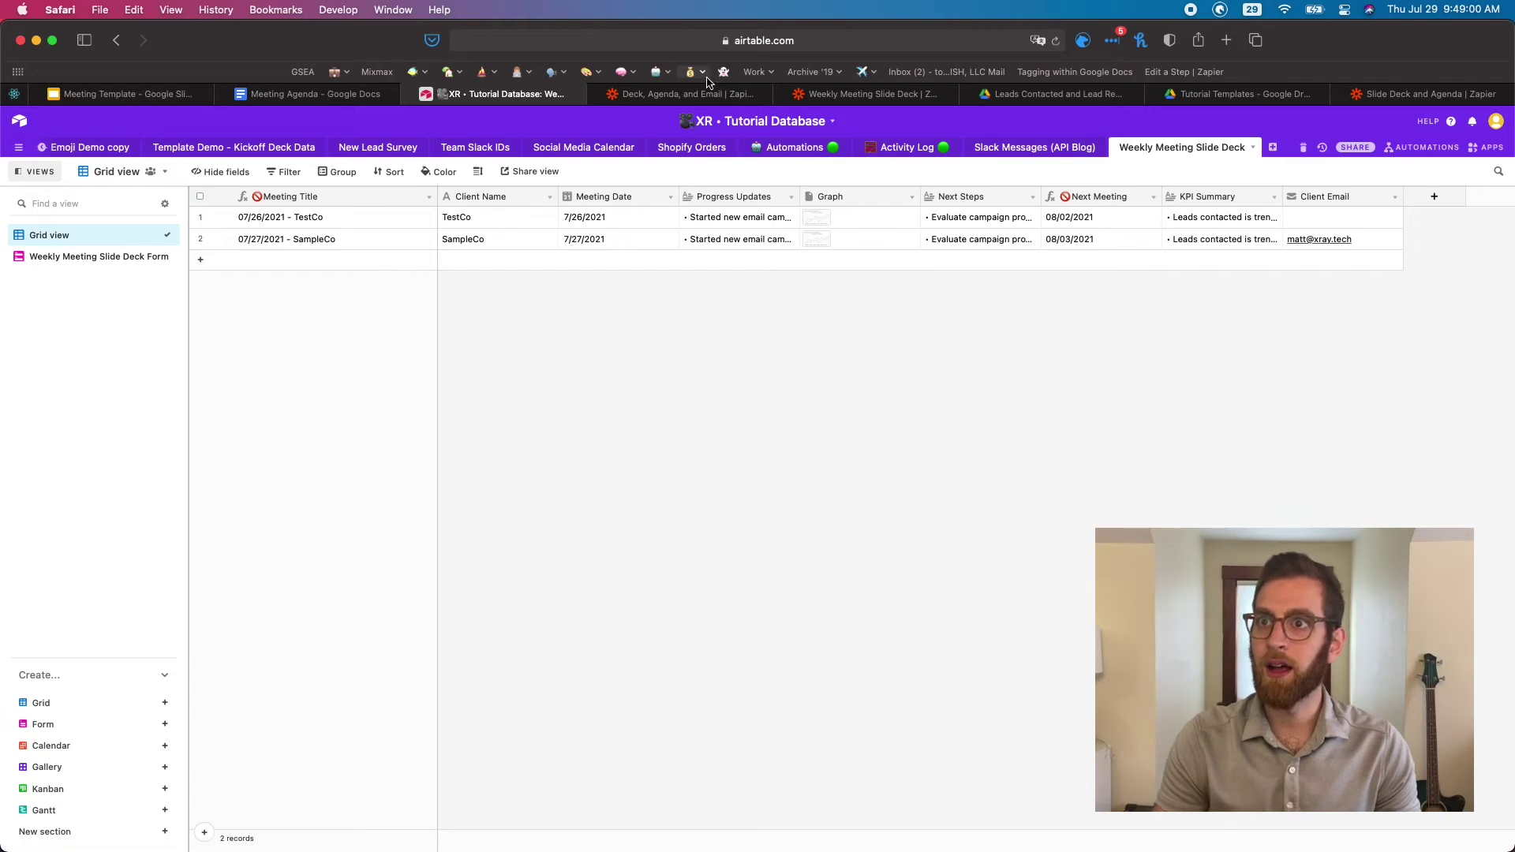
left_click(347, 94)
left_click(521, 94)
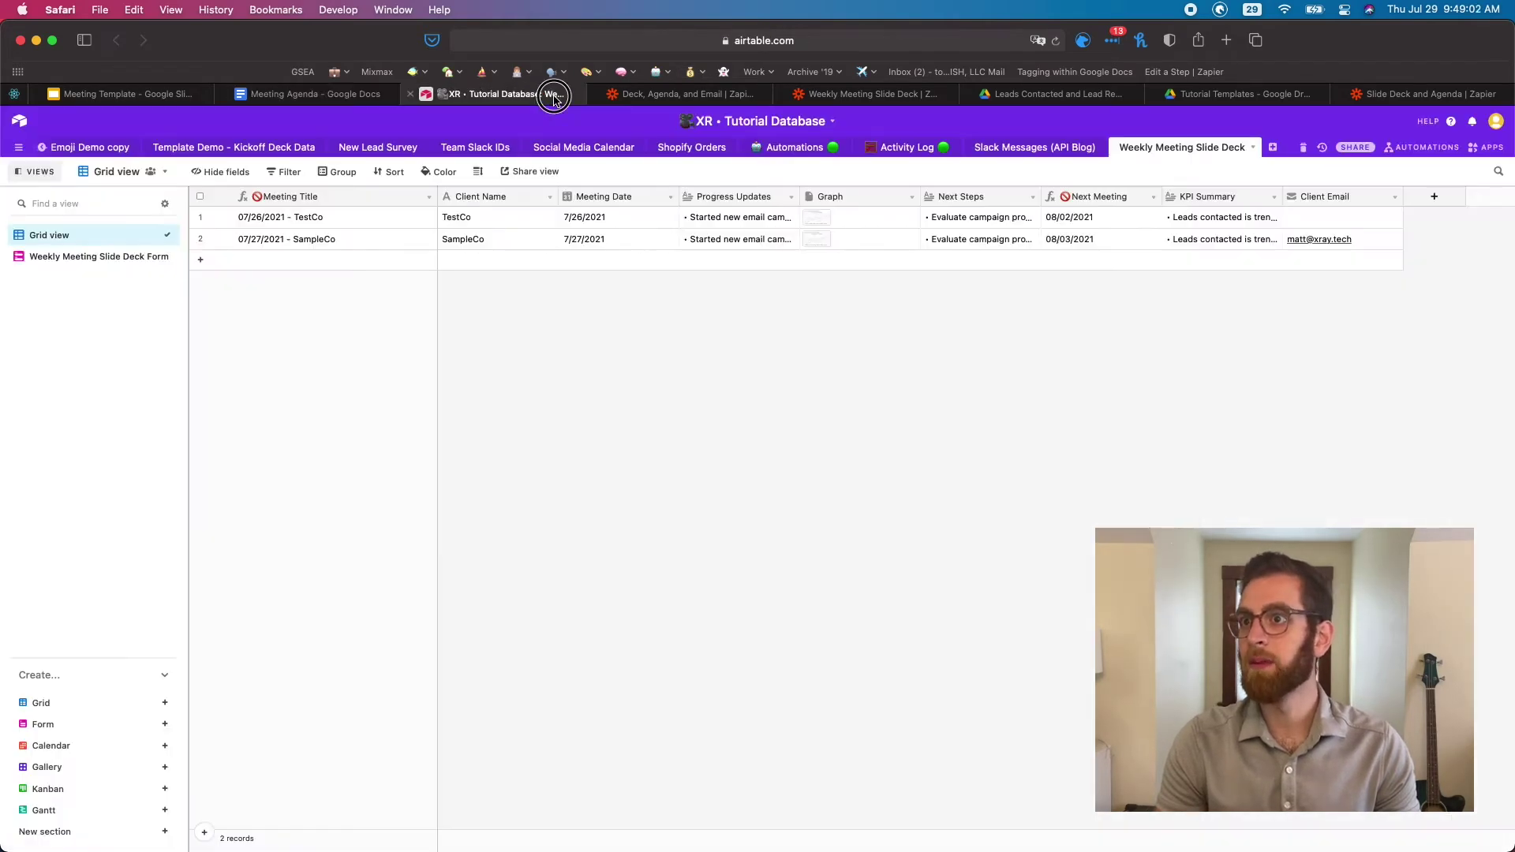
left_click(648, 94)
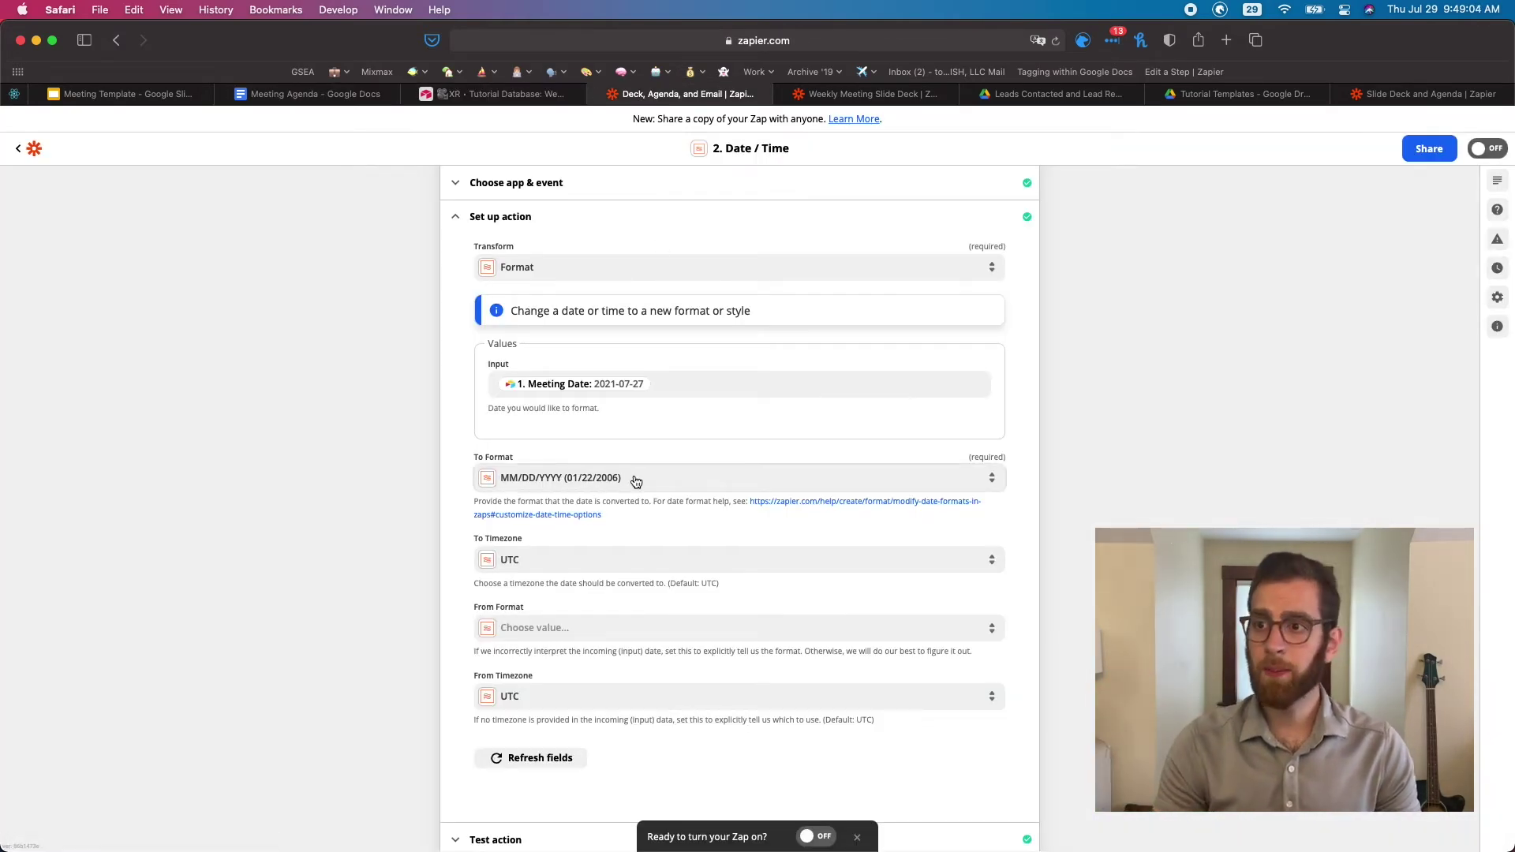
left_click(660, 478)
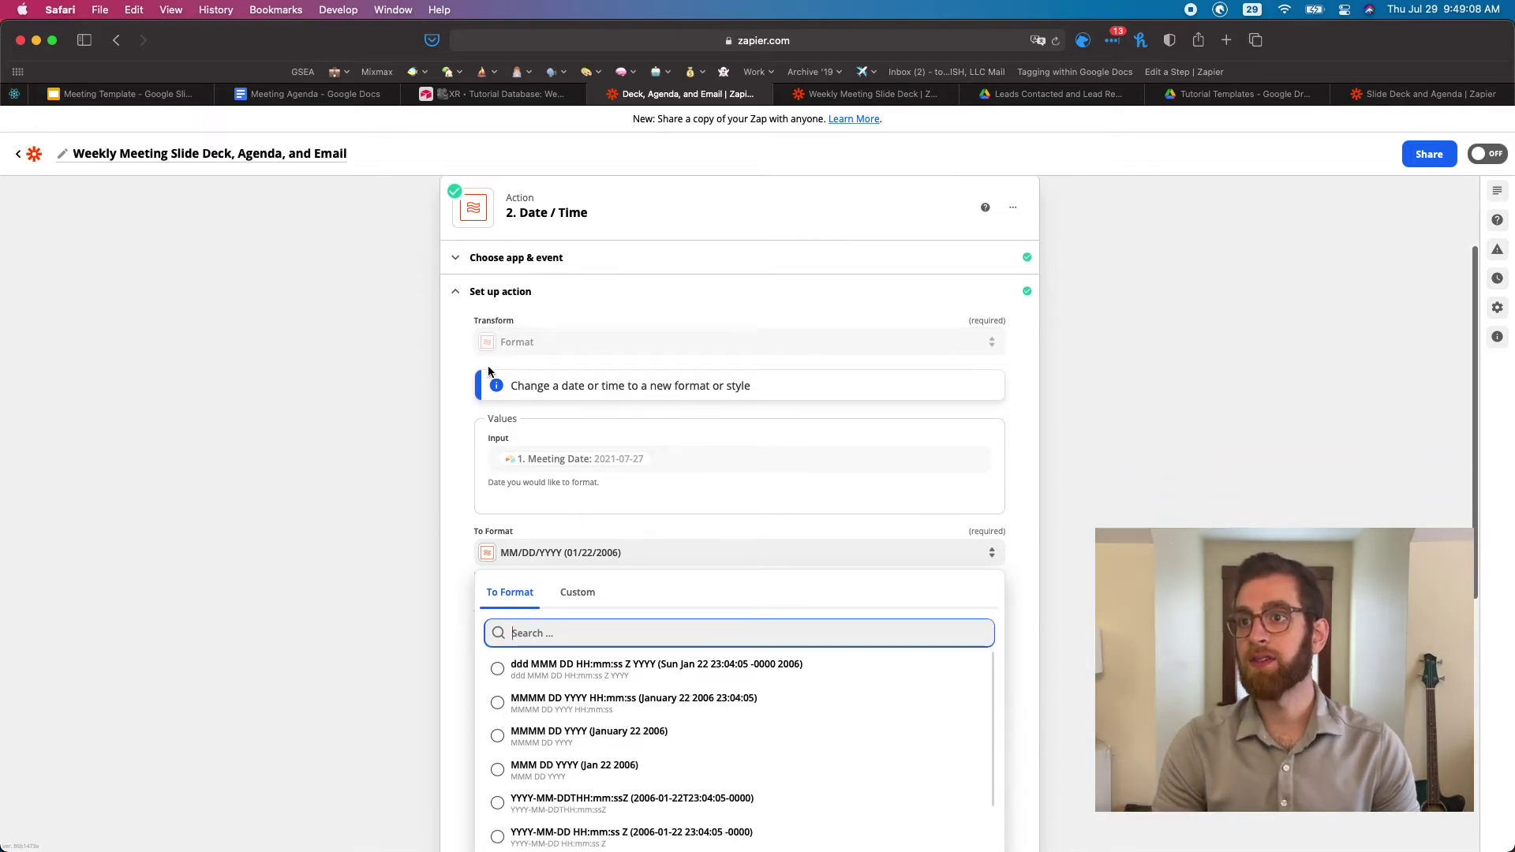
left_click(463, 391)
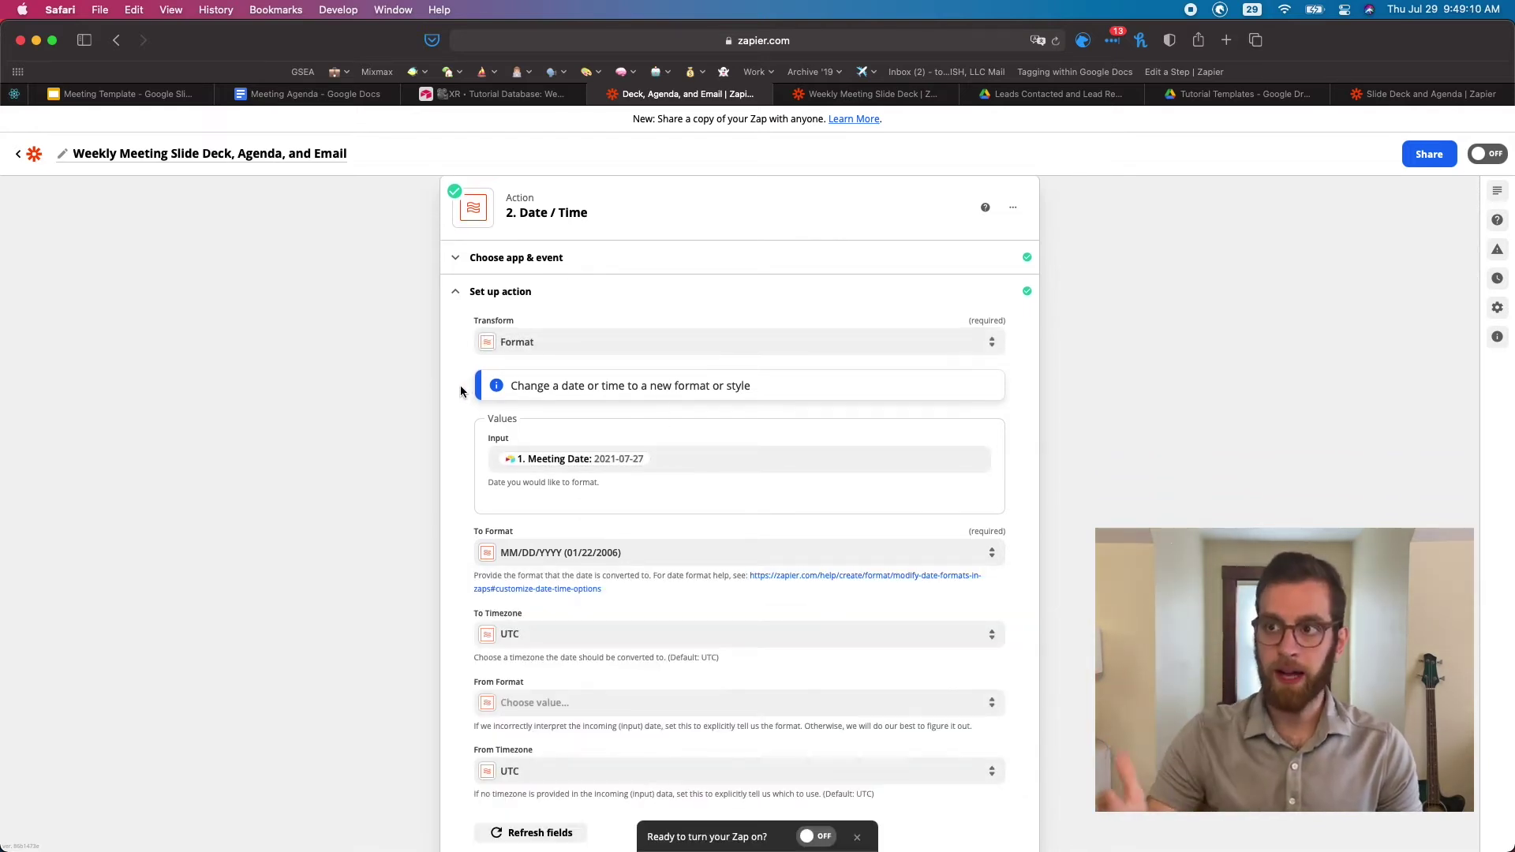
left_click(505, 257)
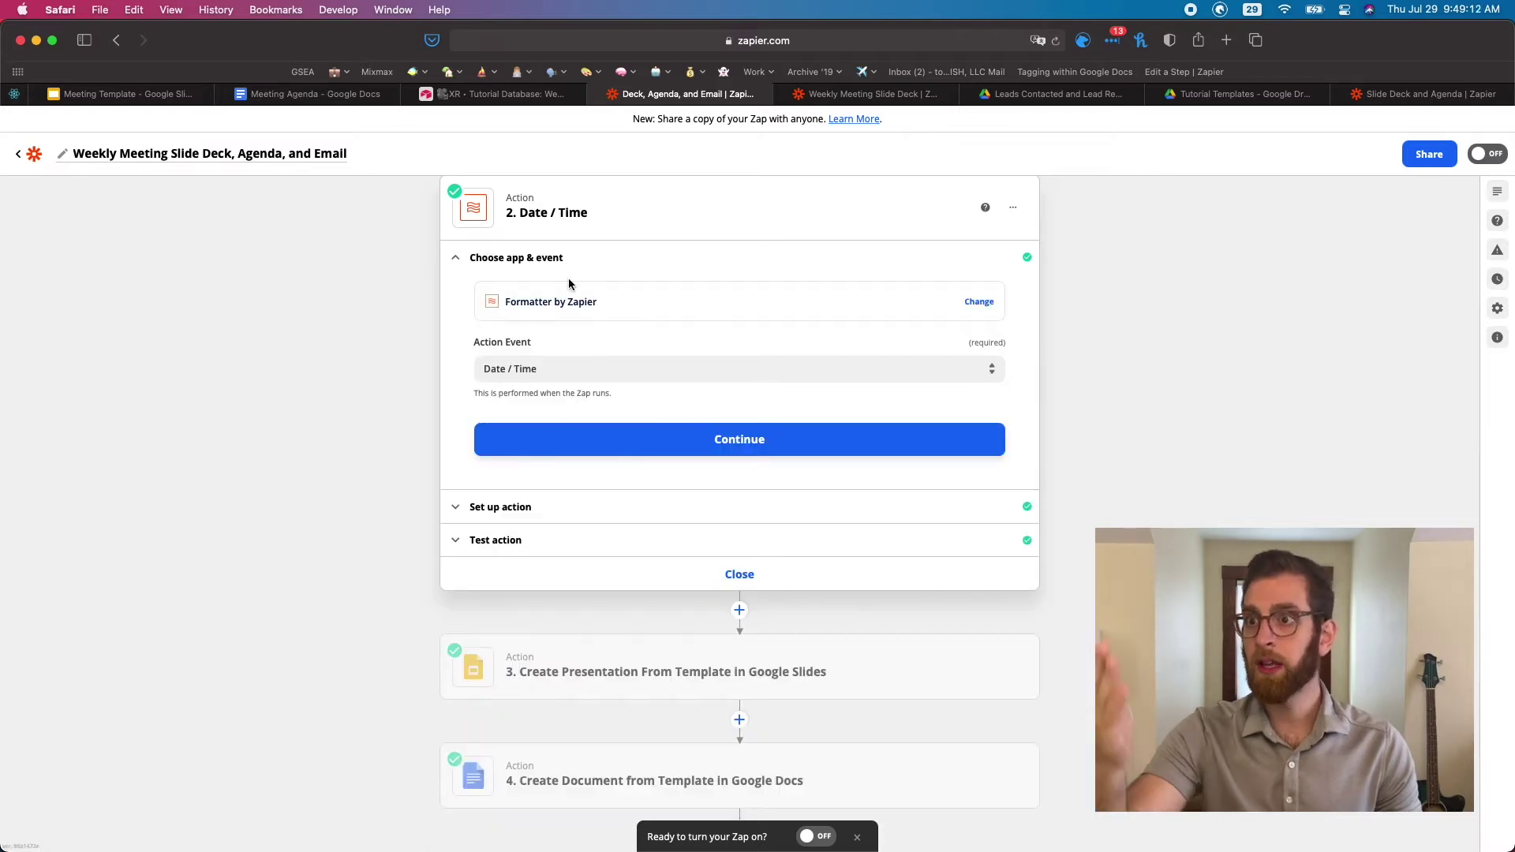
left_click(517, 506)
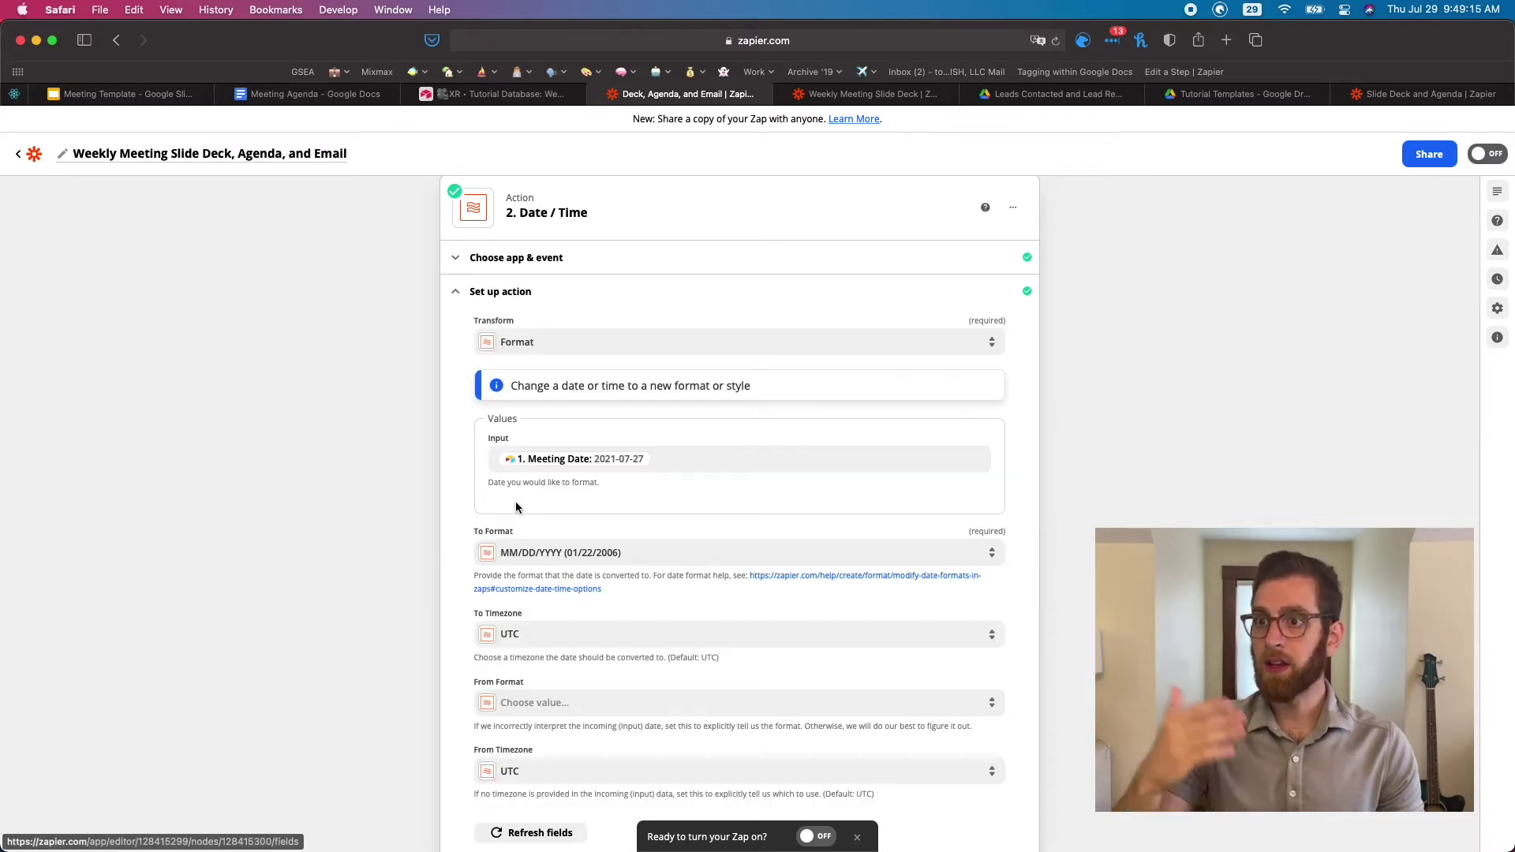
left_click(681, 462)
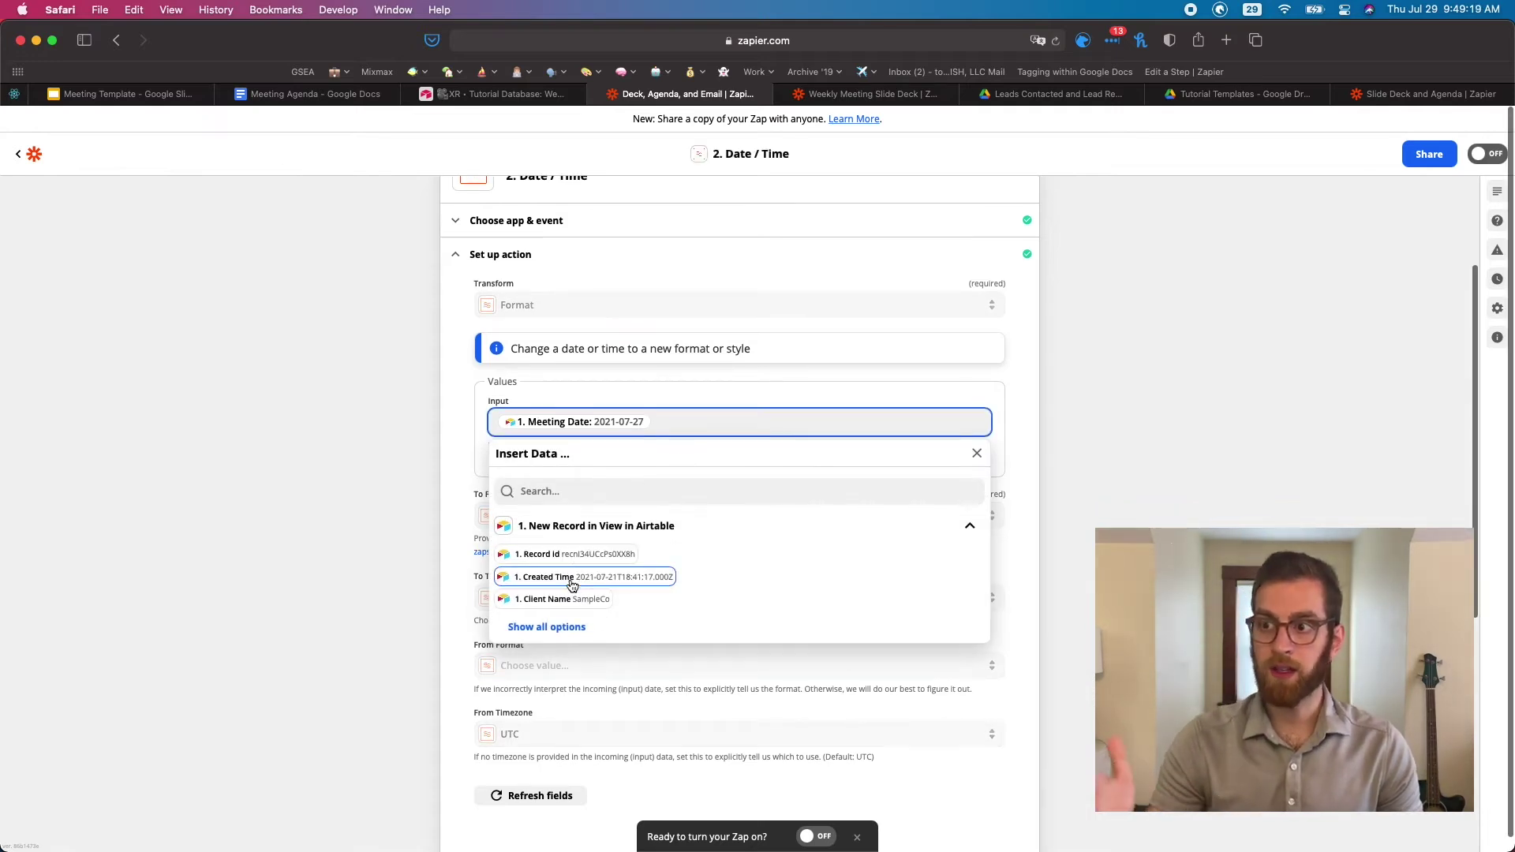
left_click(558, 628)
scroll(561, 628, "down", 5)
scroll(561, 627, "down", 10)
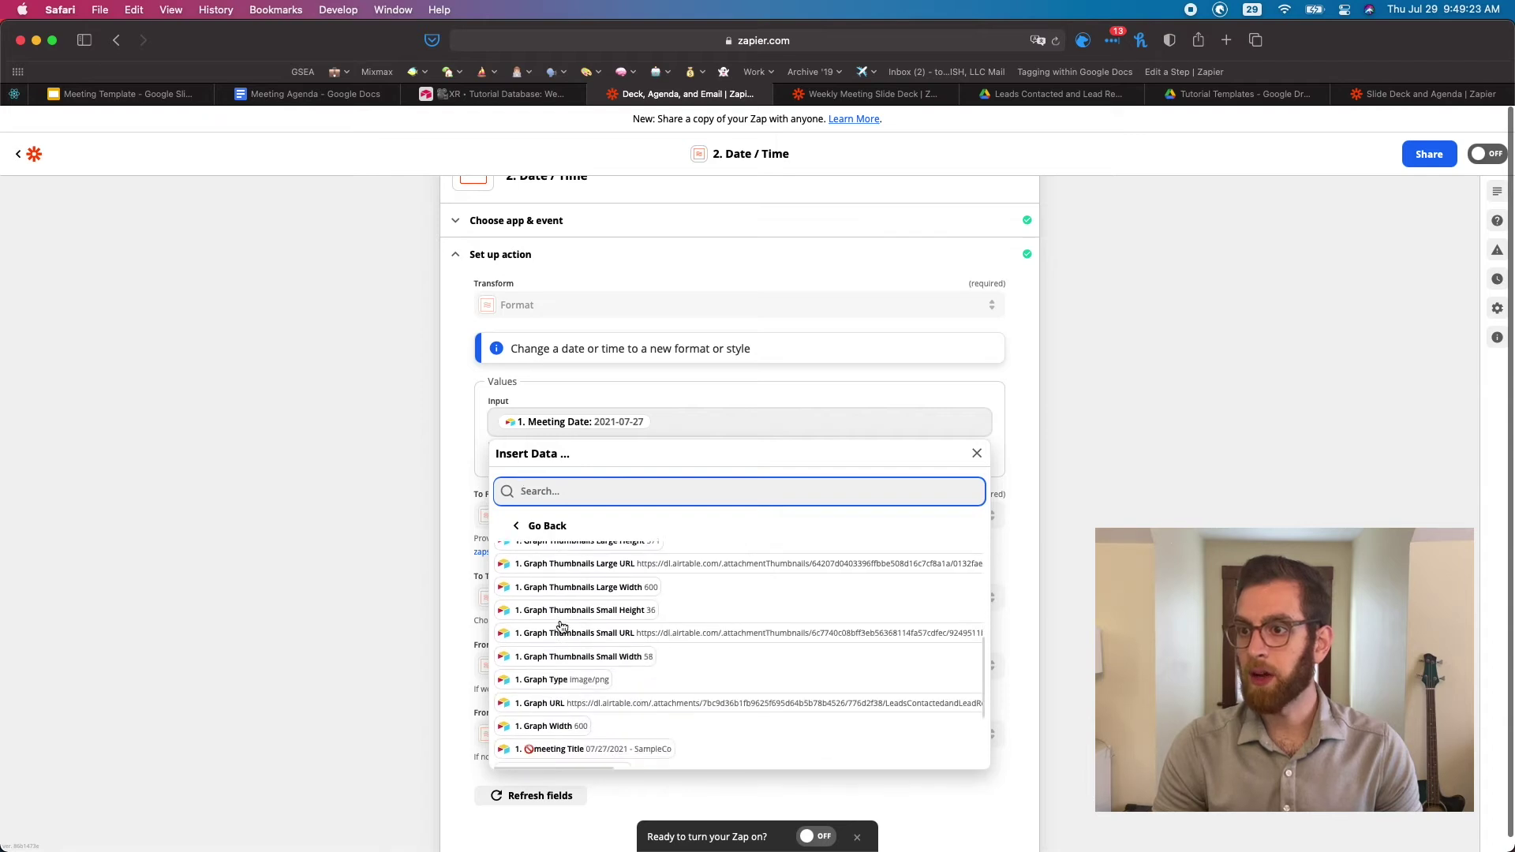
scroll(561, 628, "down", 2)
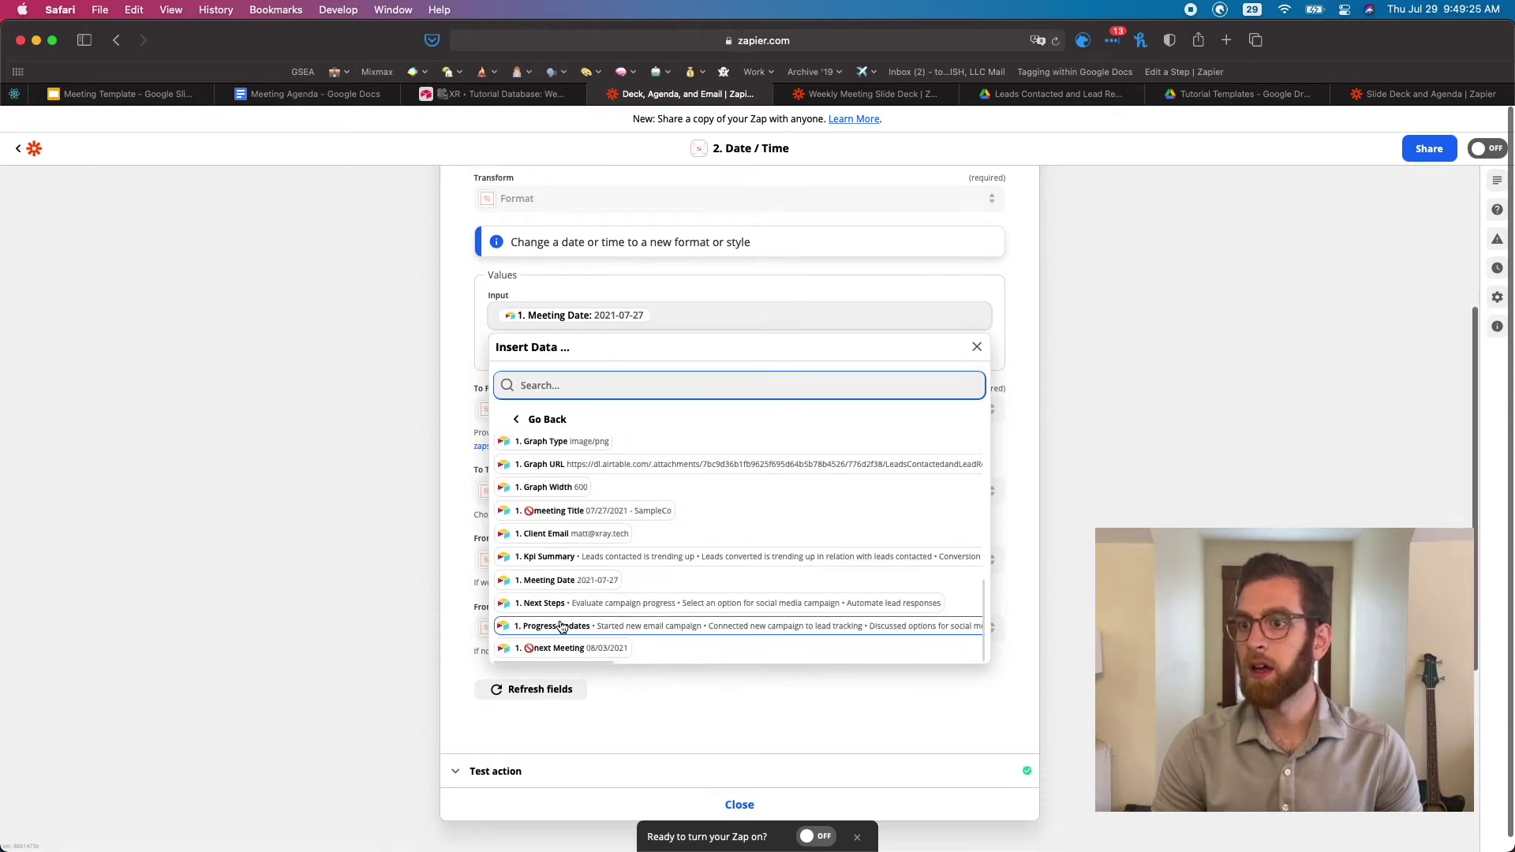
left_click(463, 430)
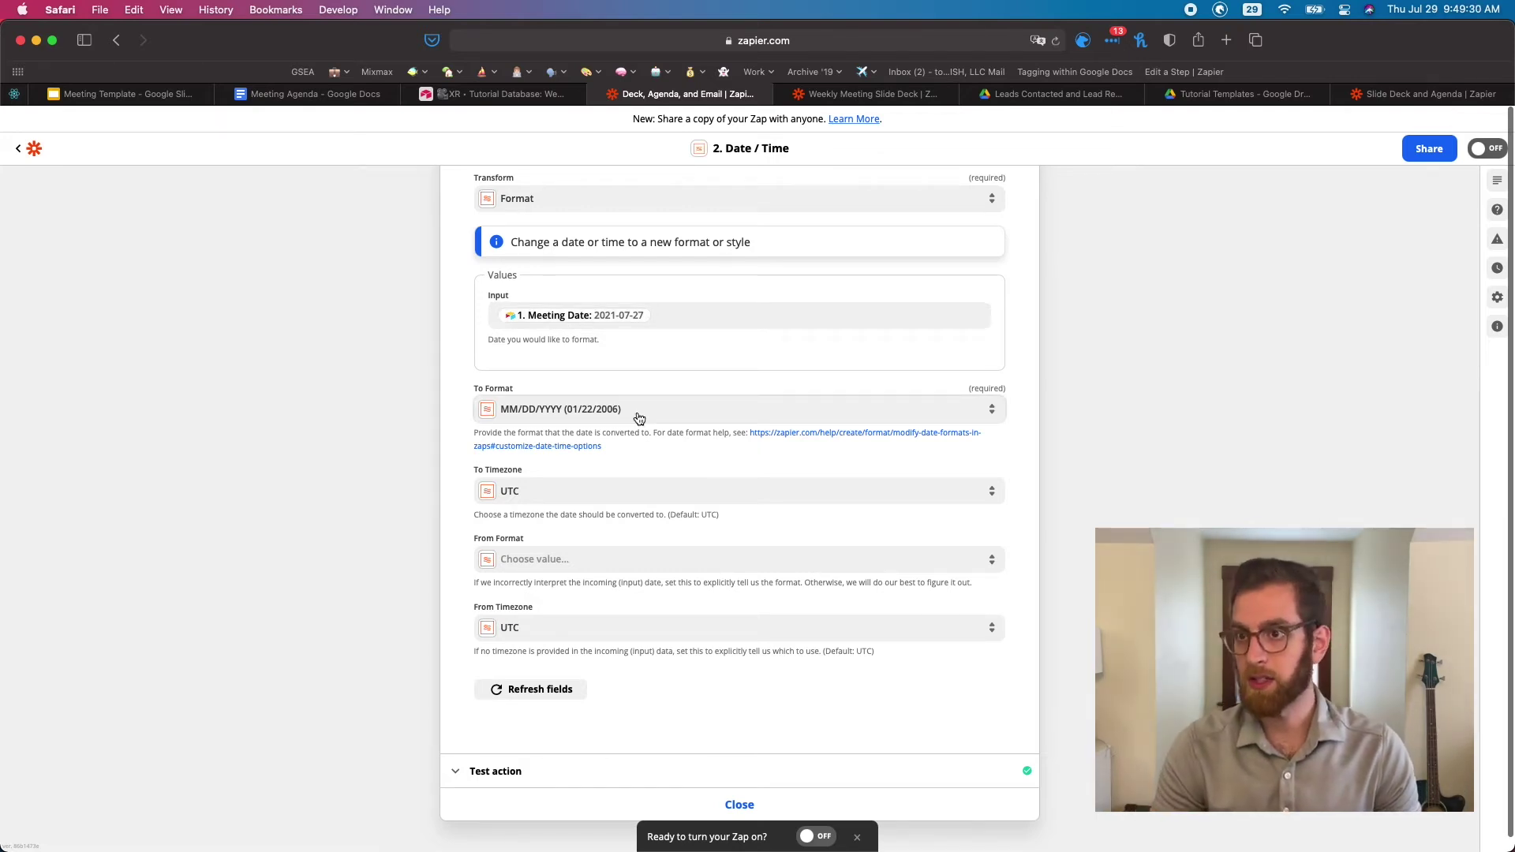
scroll(451, 607, "down", 3)
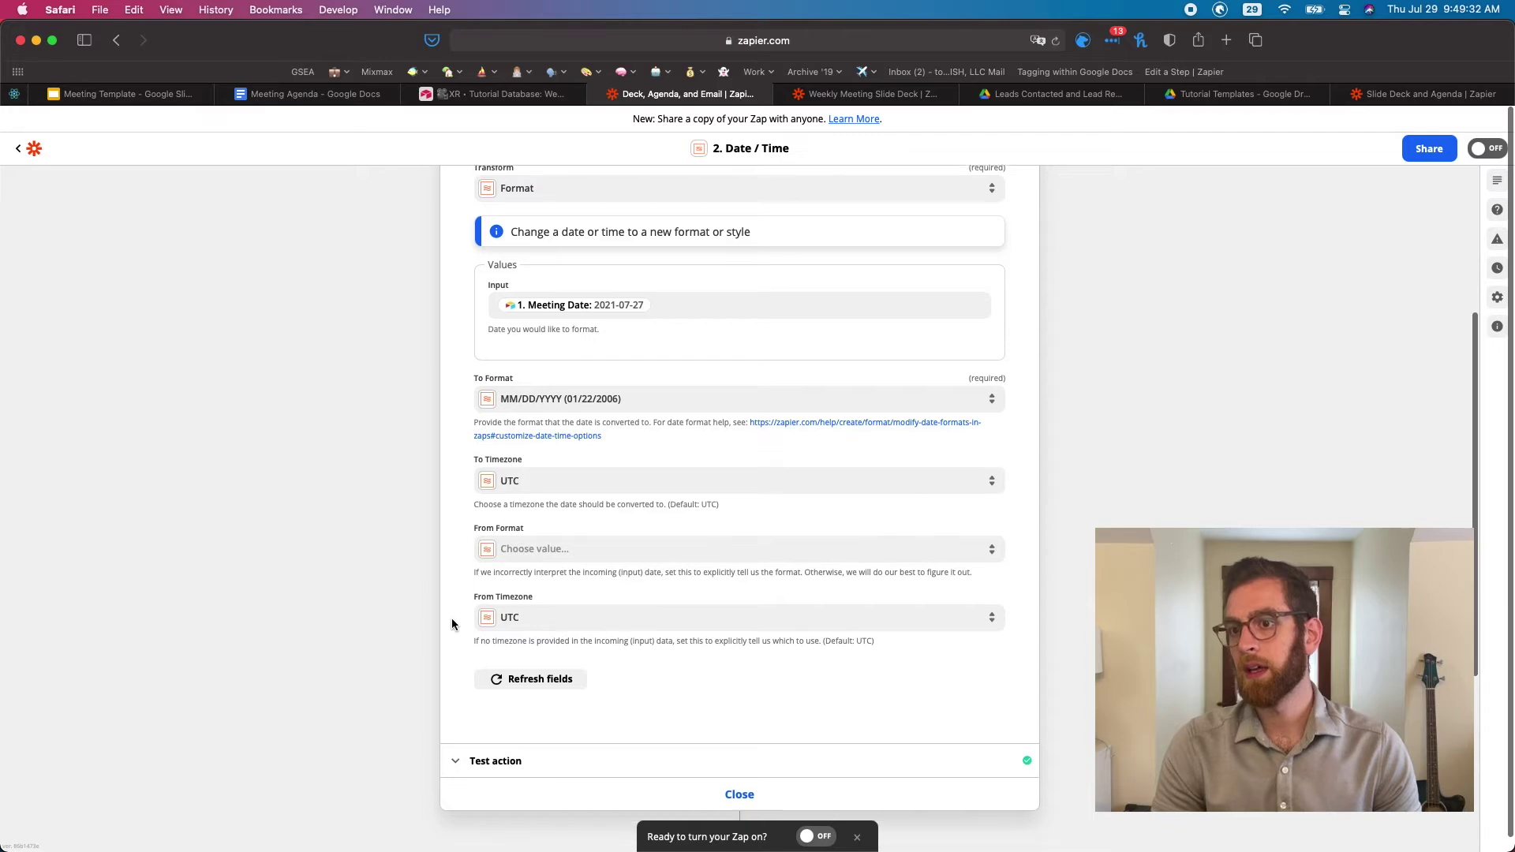
Retest the Date / Time step, confirm the 07/27/2021 output, and open the Slides step
left_click(509, 661)
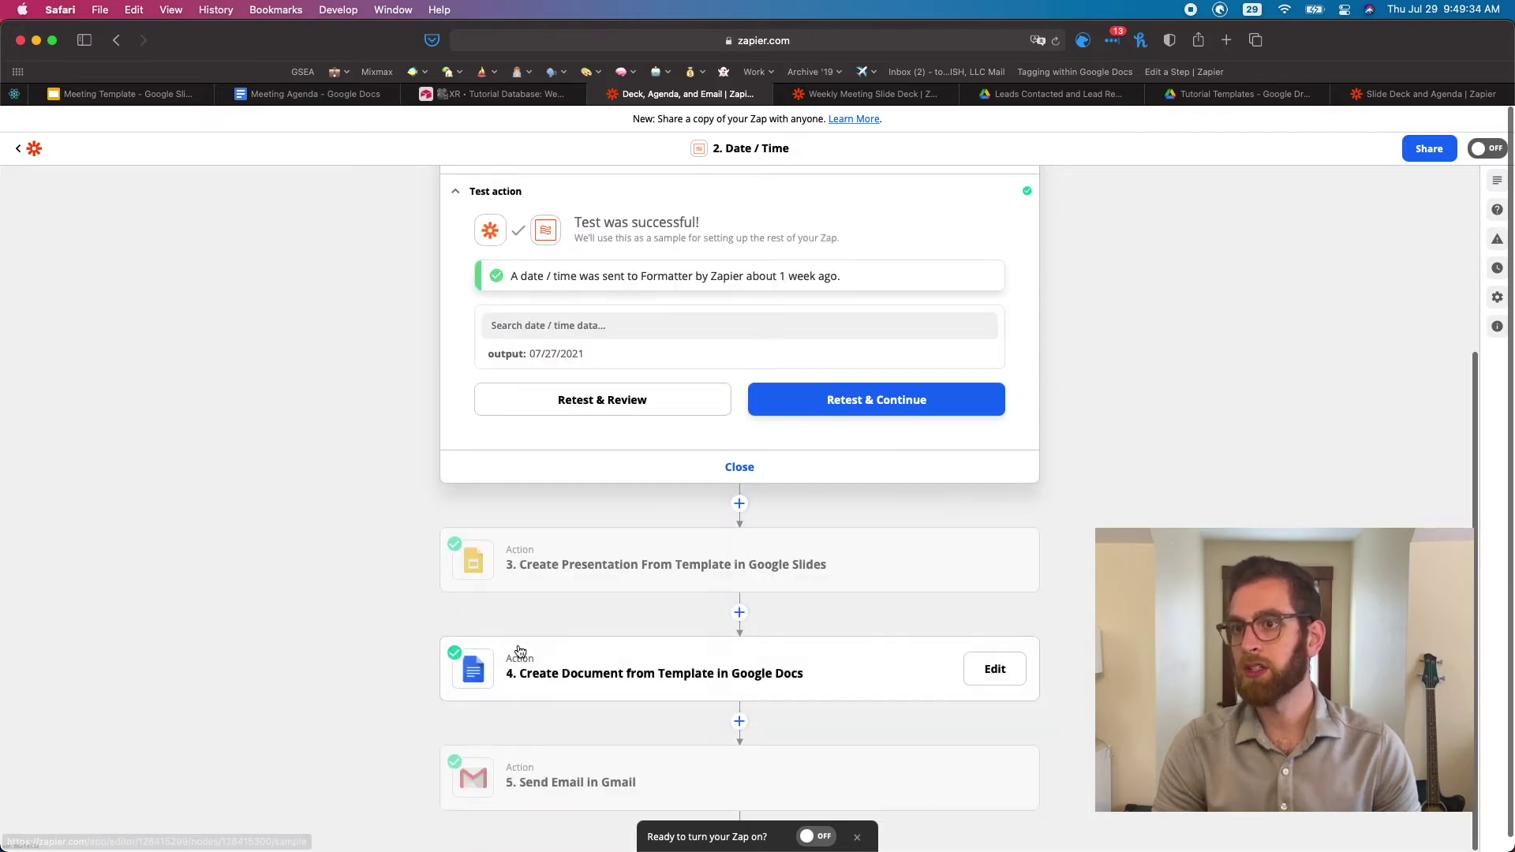
left_click(608, 395)
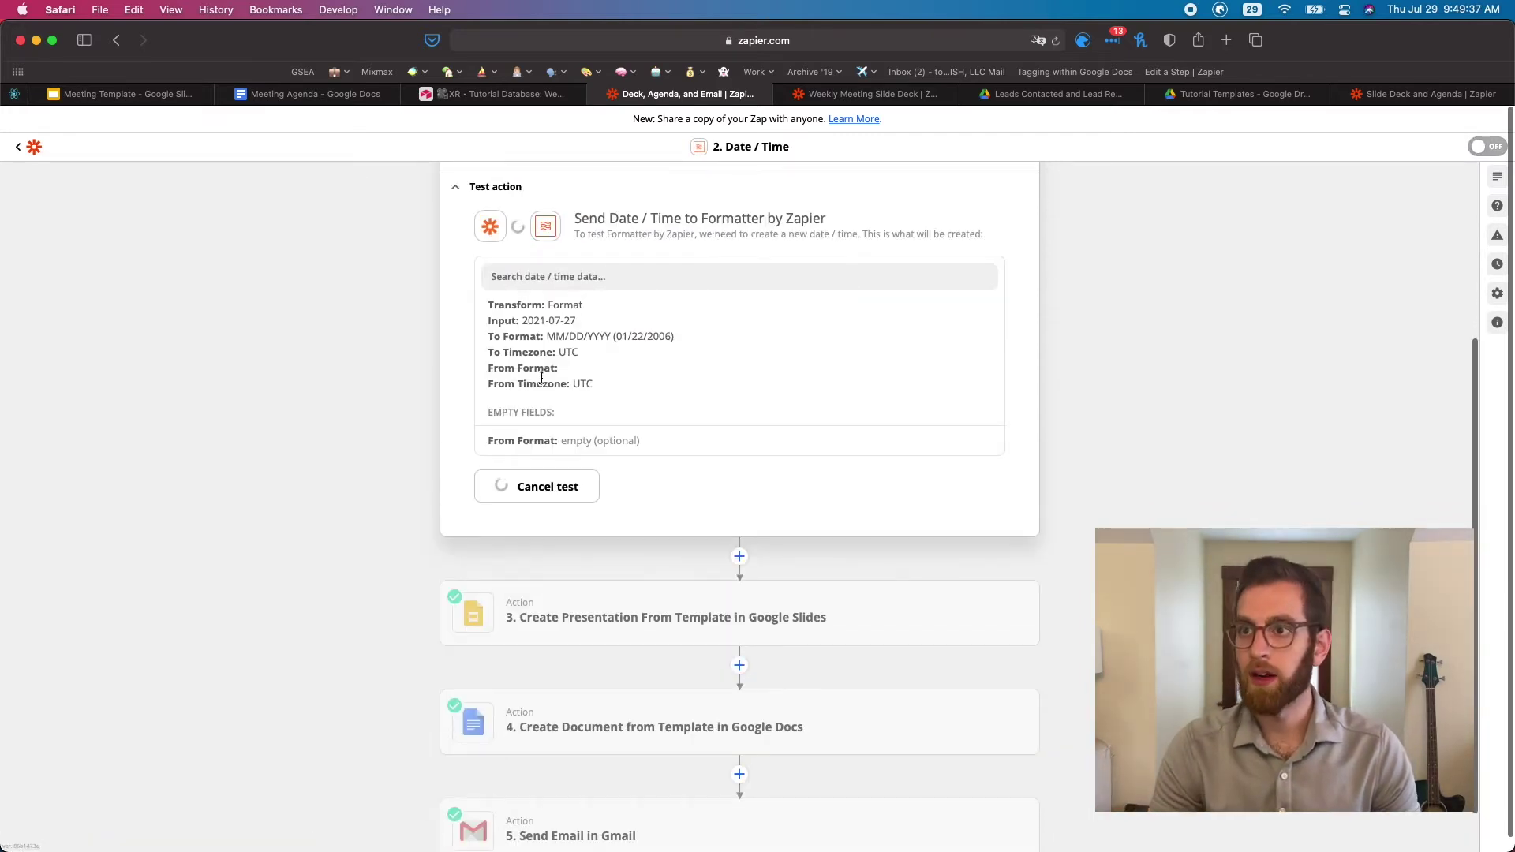
left_click_drag(527, 354, 671, 363)
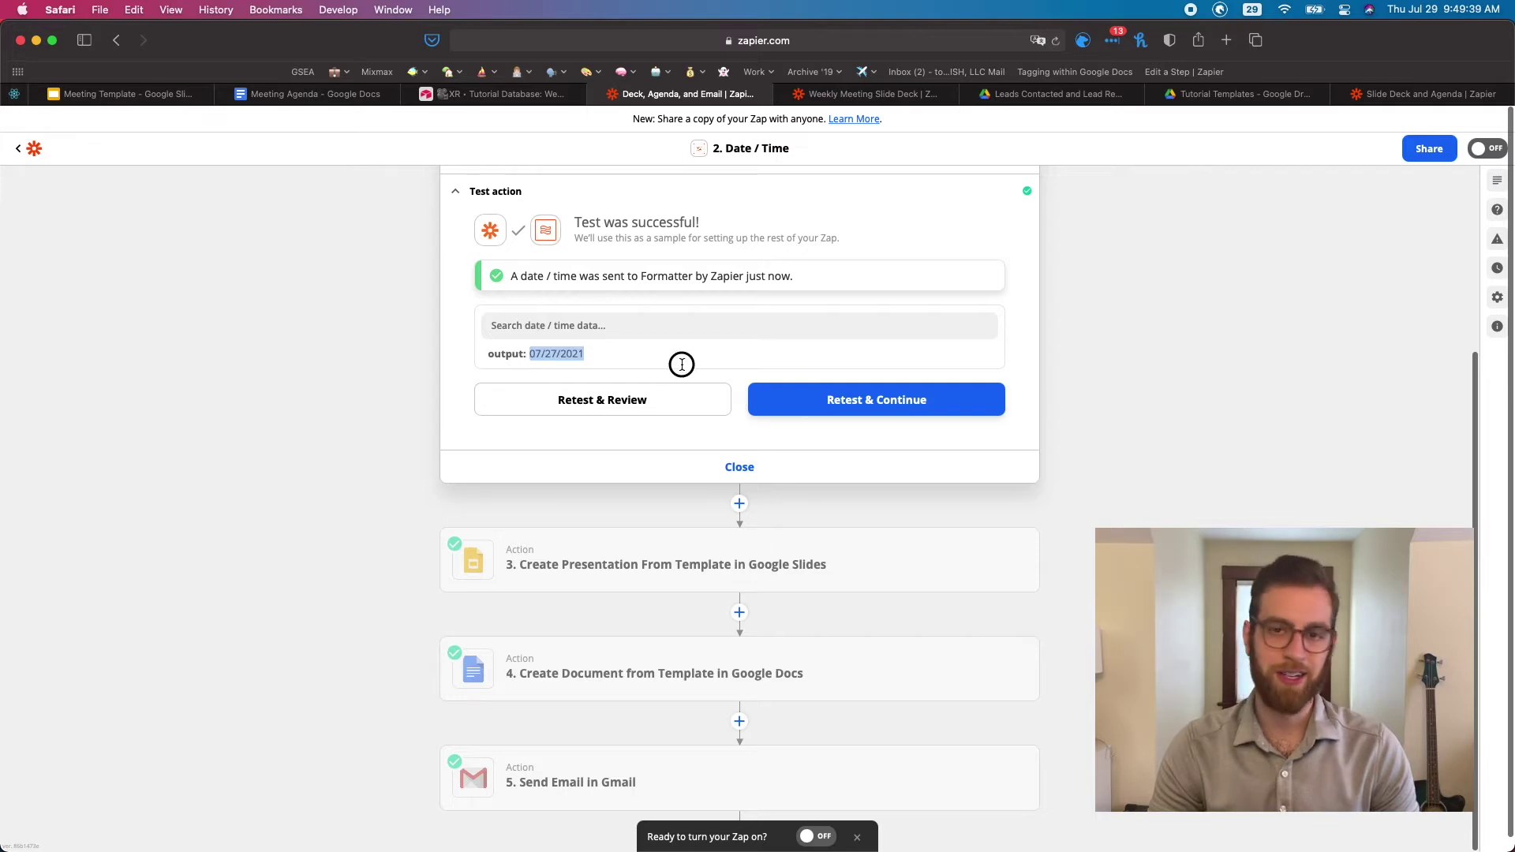
left_click(403, 459)
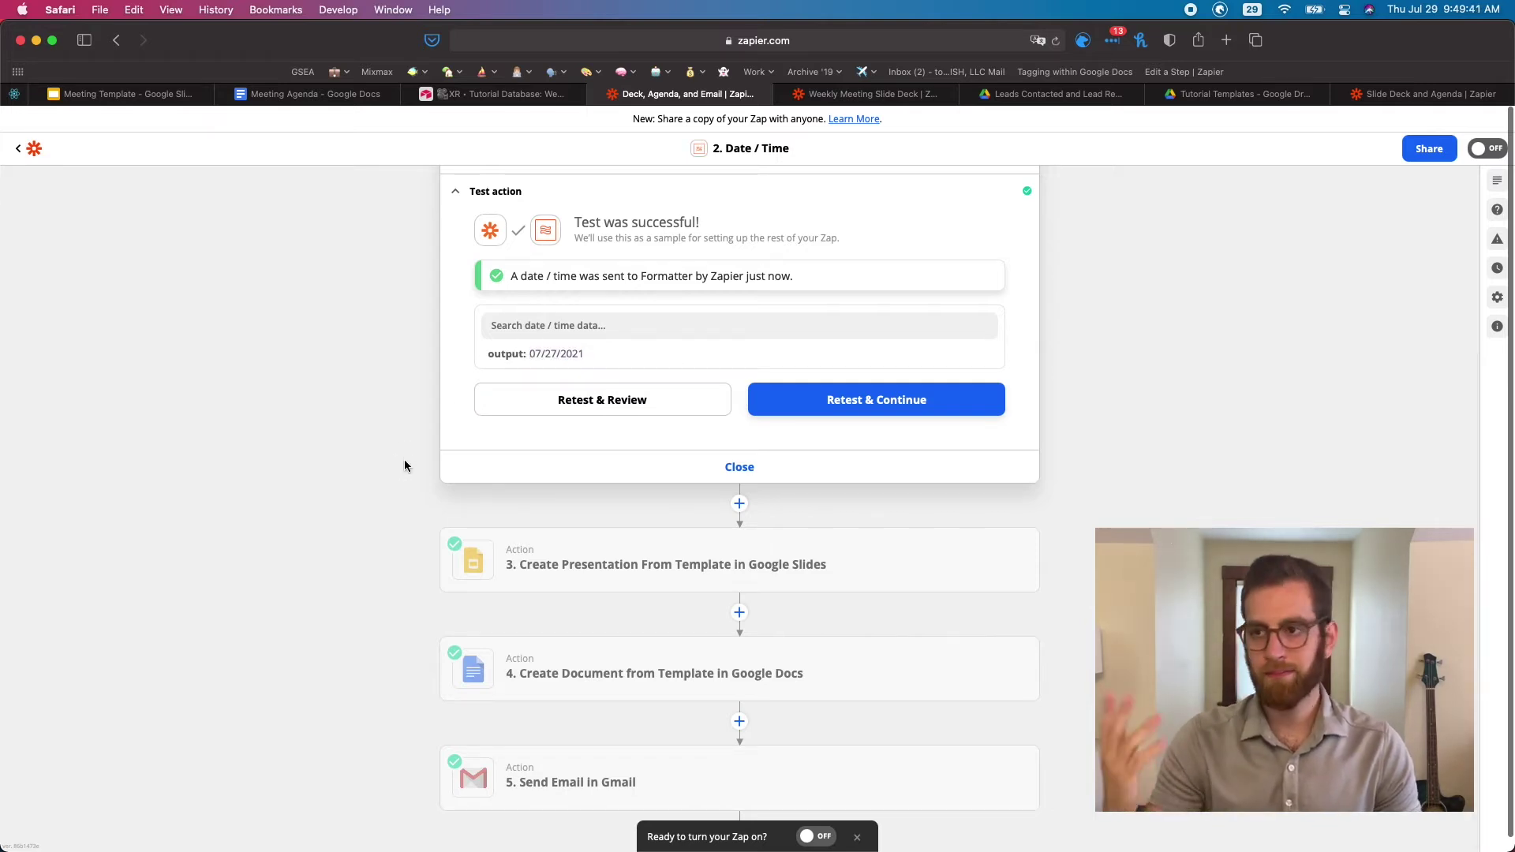
scroll(403, 459, "down", 1)
left_click(626, 567)
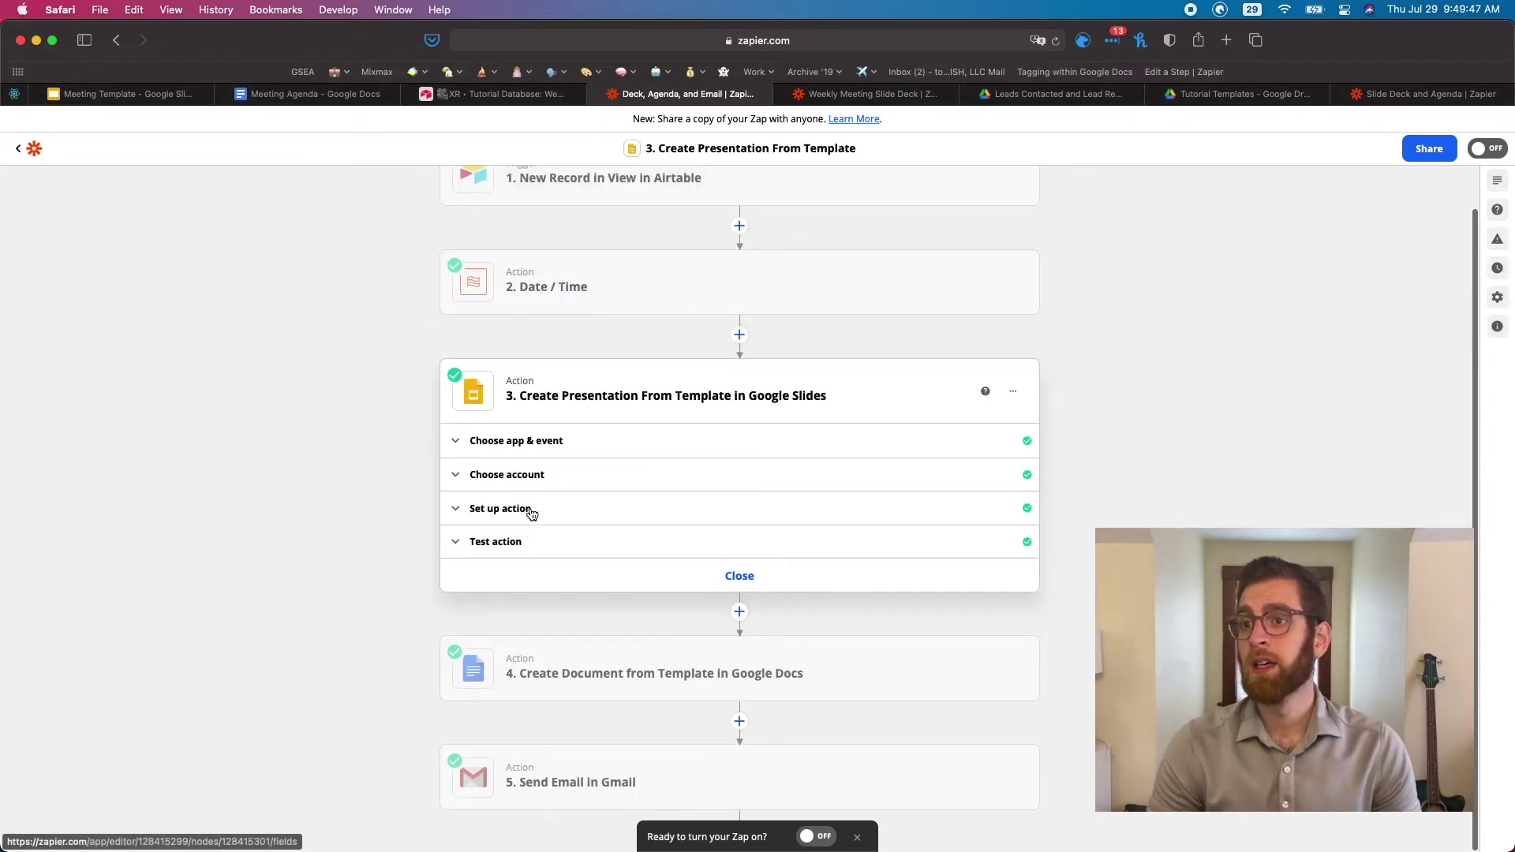
Check the Slides step's setup and its '07/27/2021 - SampleCo Weekly Meeting' test output
left_click(515, 445)
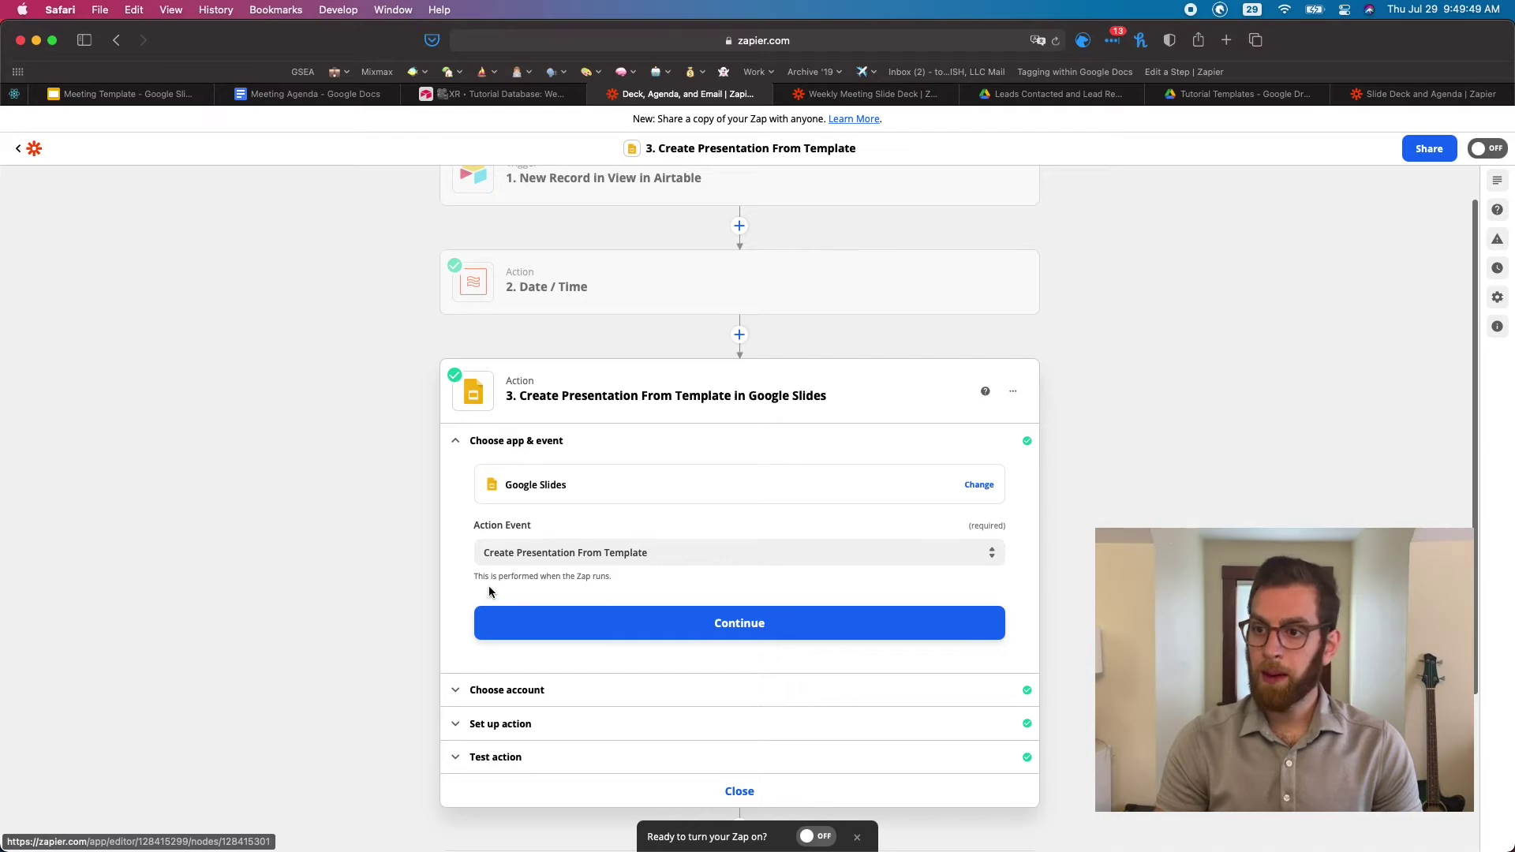
left_click(536, 622)
left_click(548, 514)
scroll(521, 517, "down", 7)
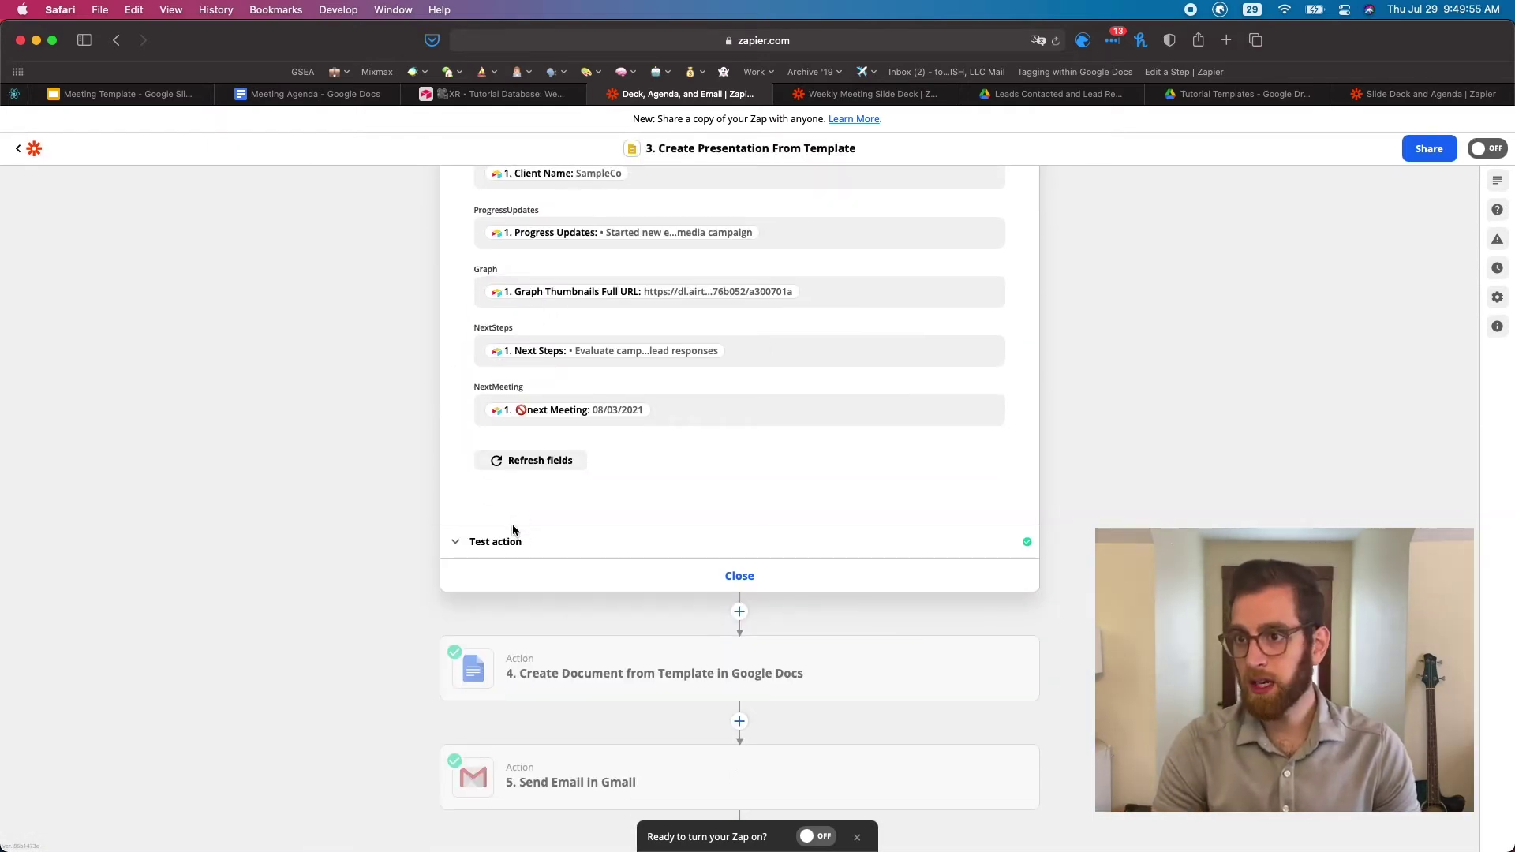
left_click(502, 580)
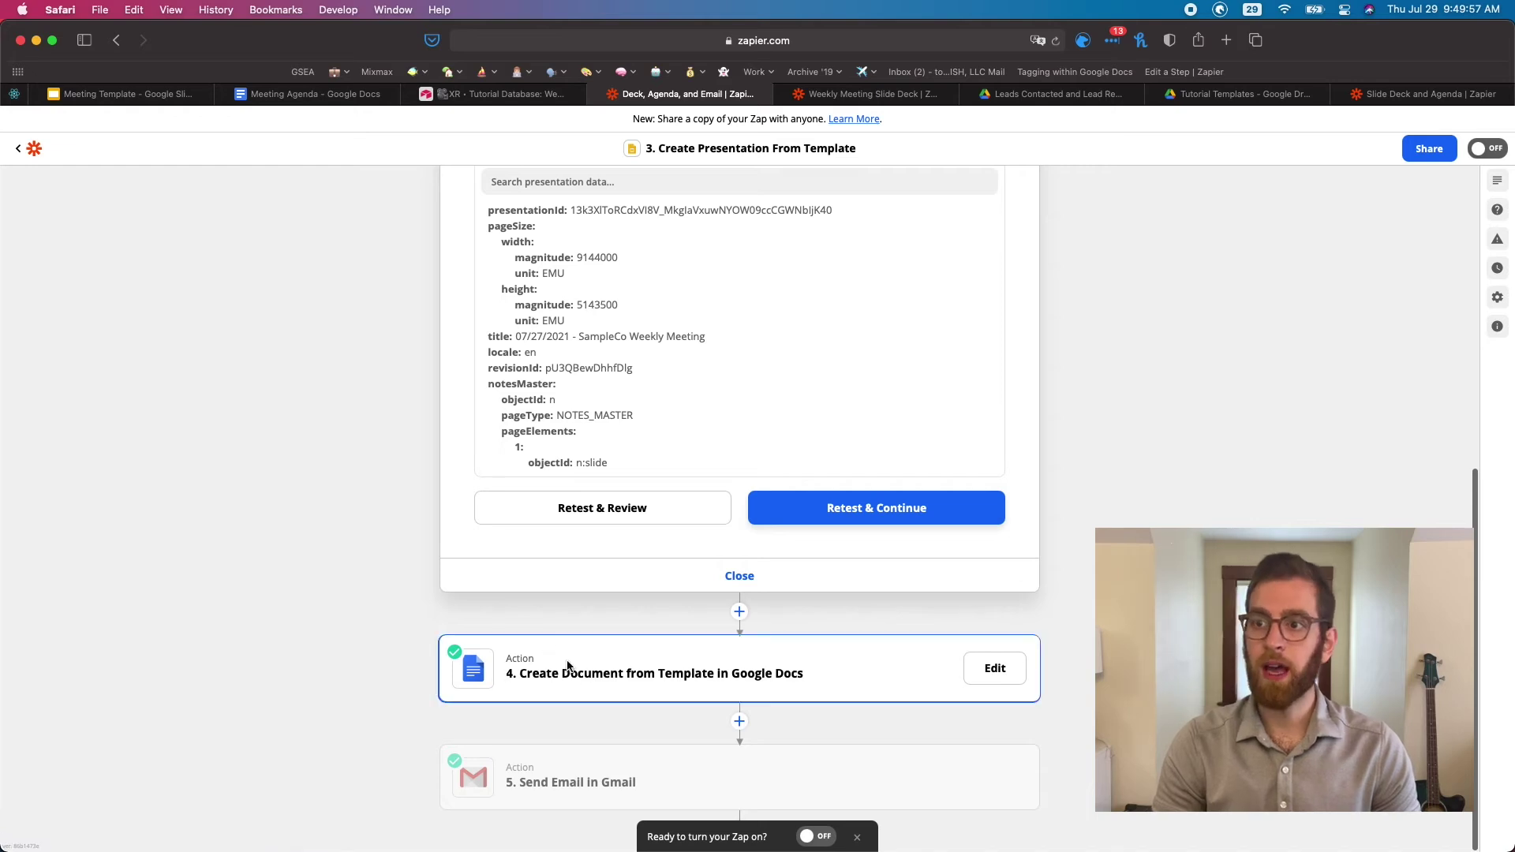
left_click(566, 665)
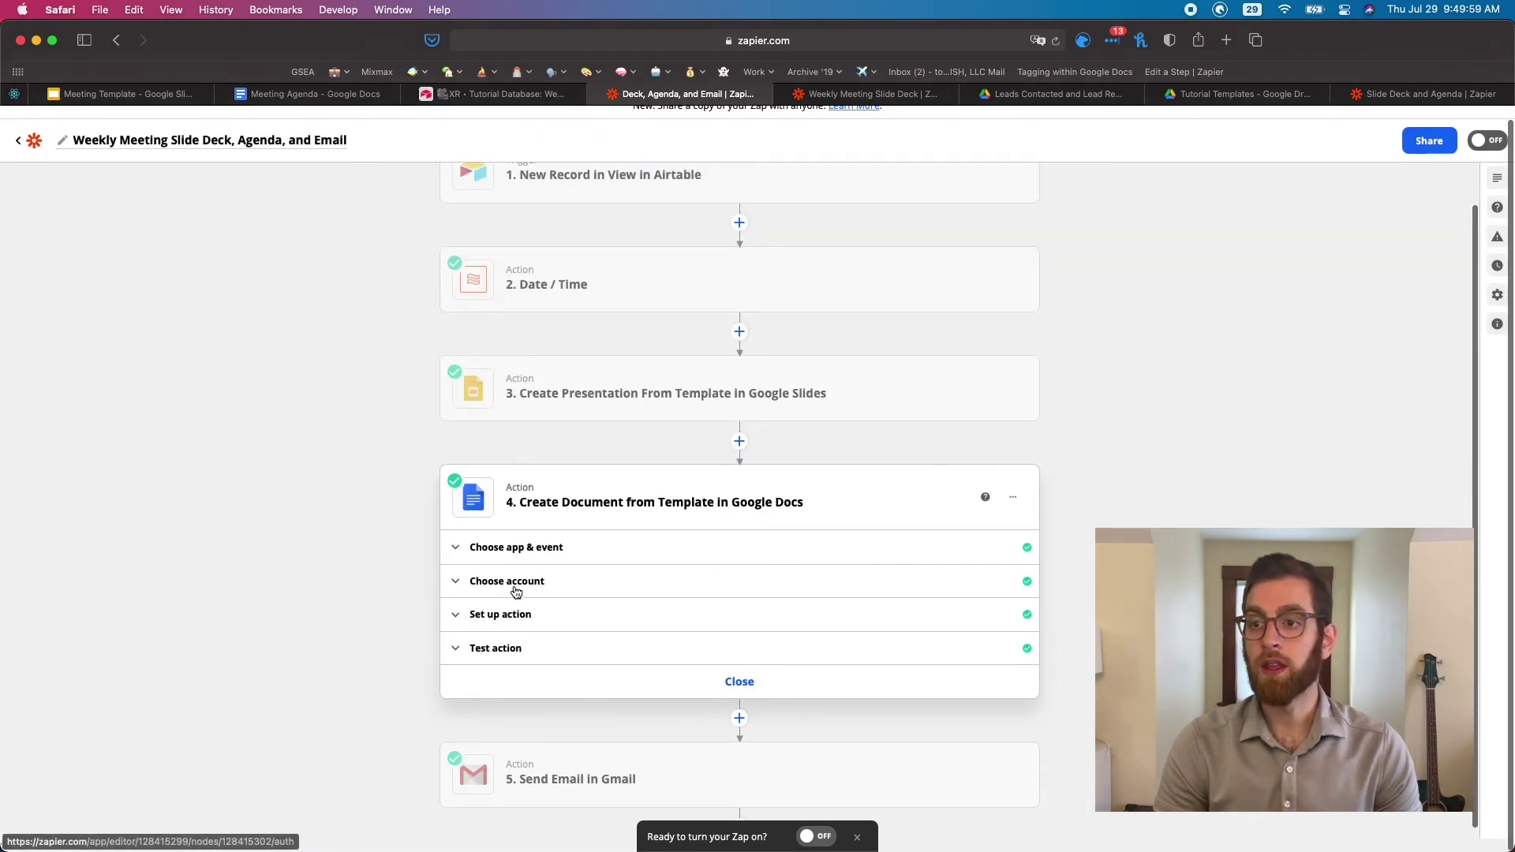
Check the Google Docs step's app, connected account and setup, then list Template Document options
left_click(513, 556)
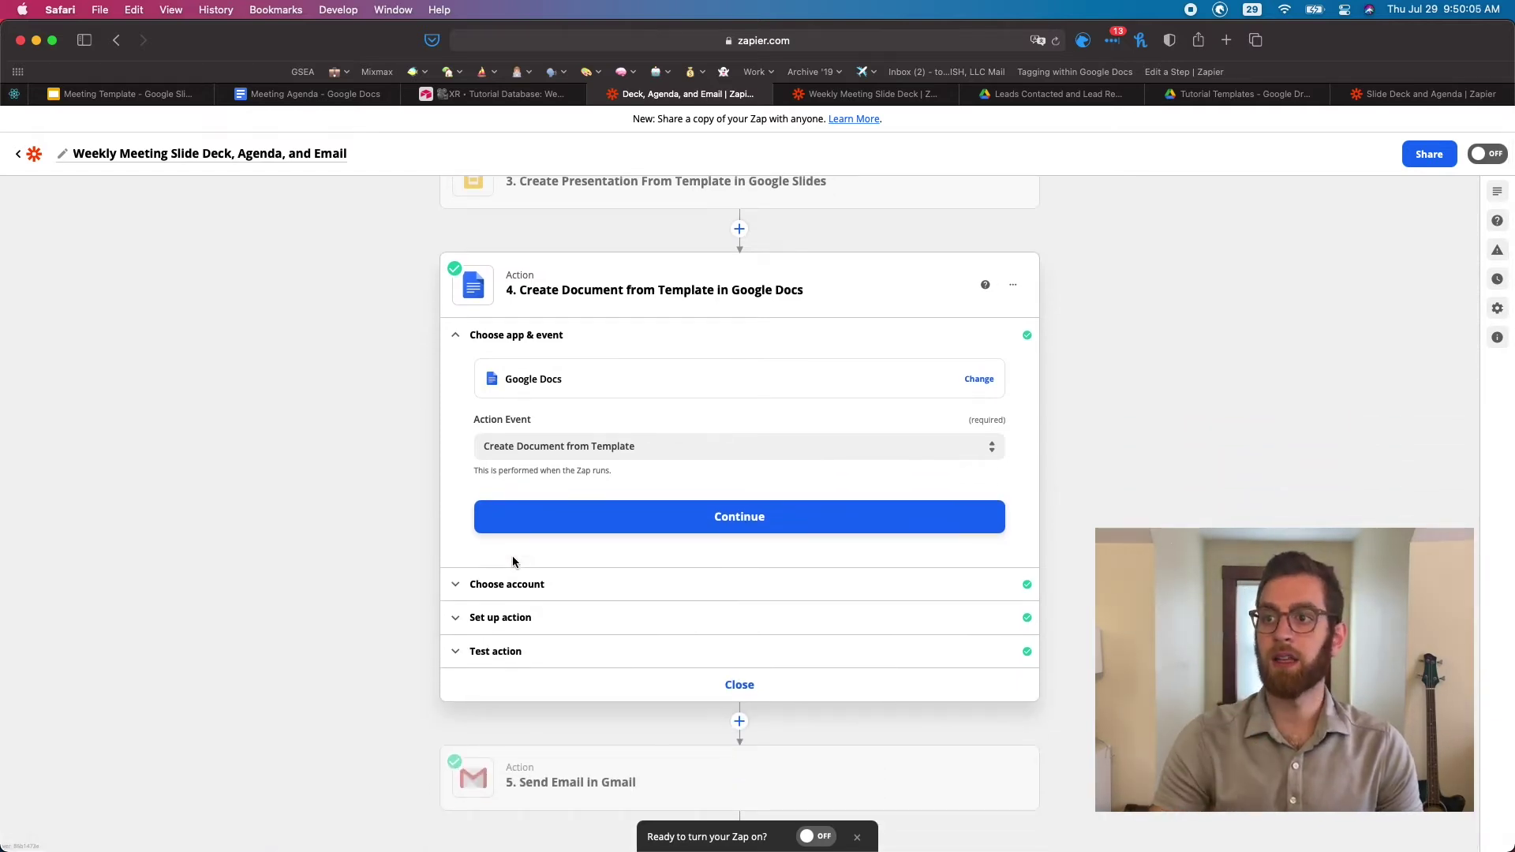
left_click(509, 584)
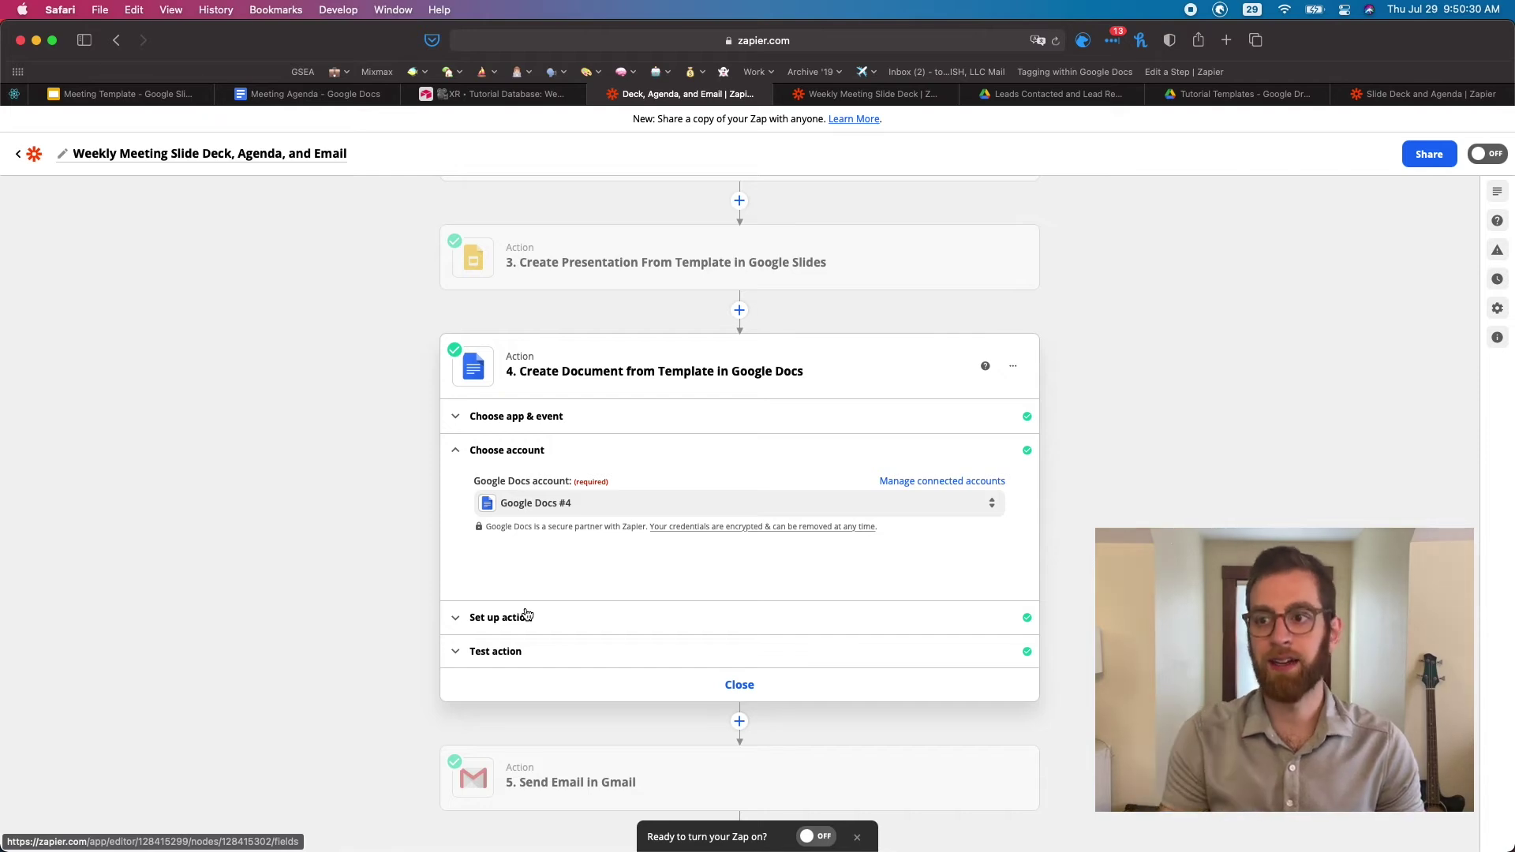
left_click(527, 616)
scroll(525, 613, "down", 2)
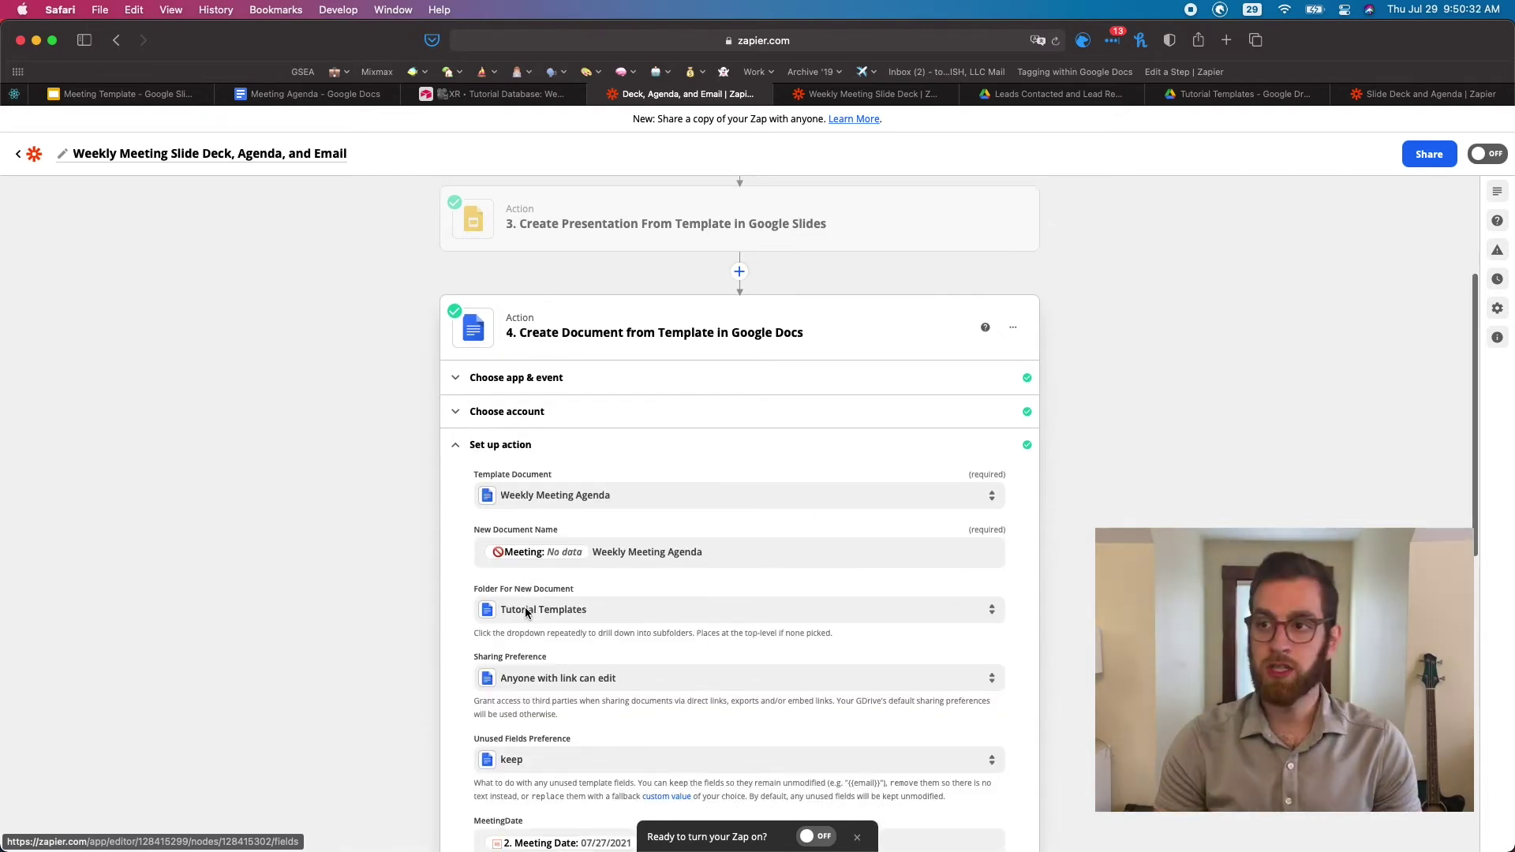
left_click(637, 434)
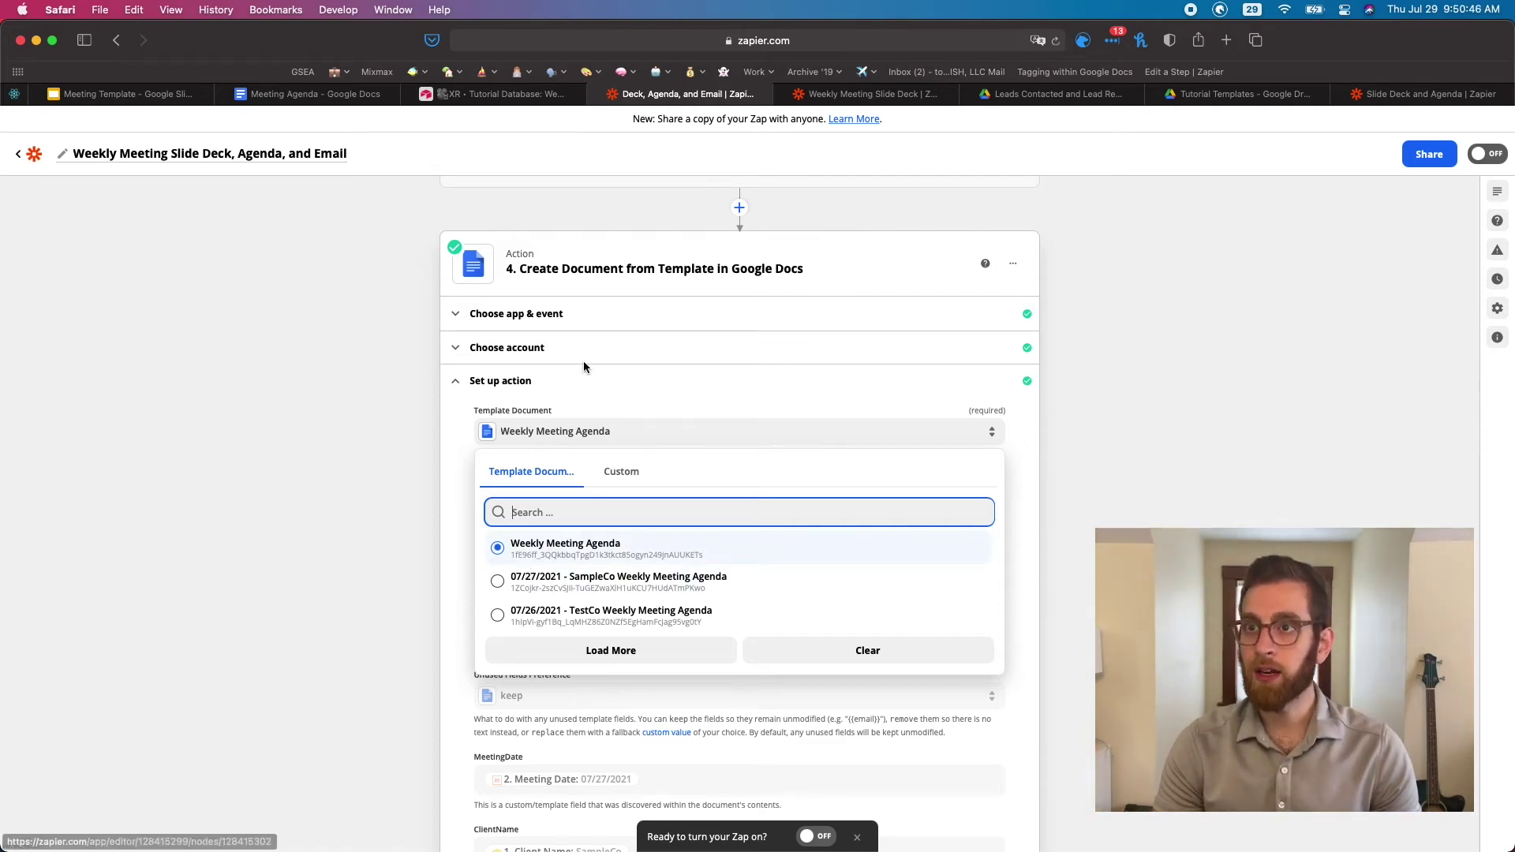
Copy the Weekly Meeting Agenda template's web address from Google Docs
left_click(316, 94)
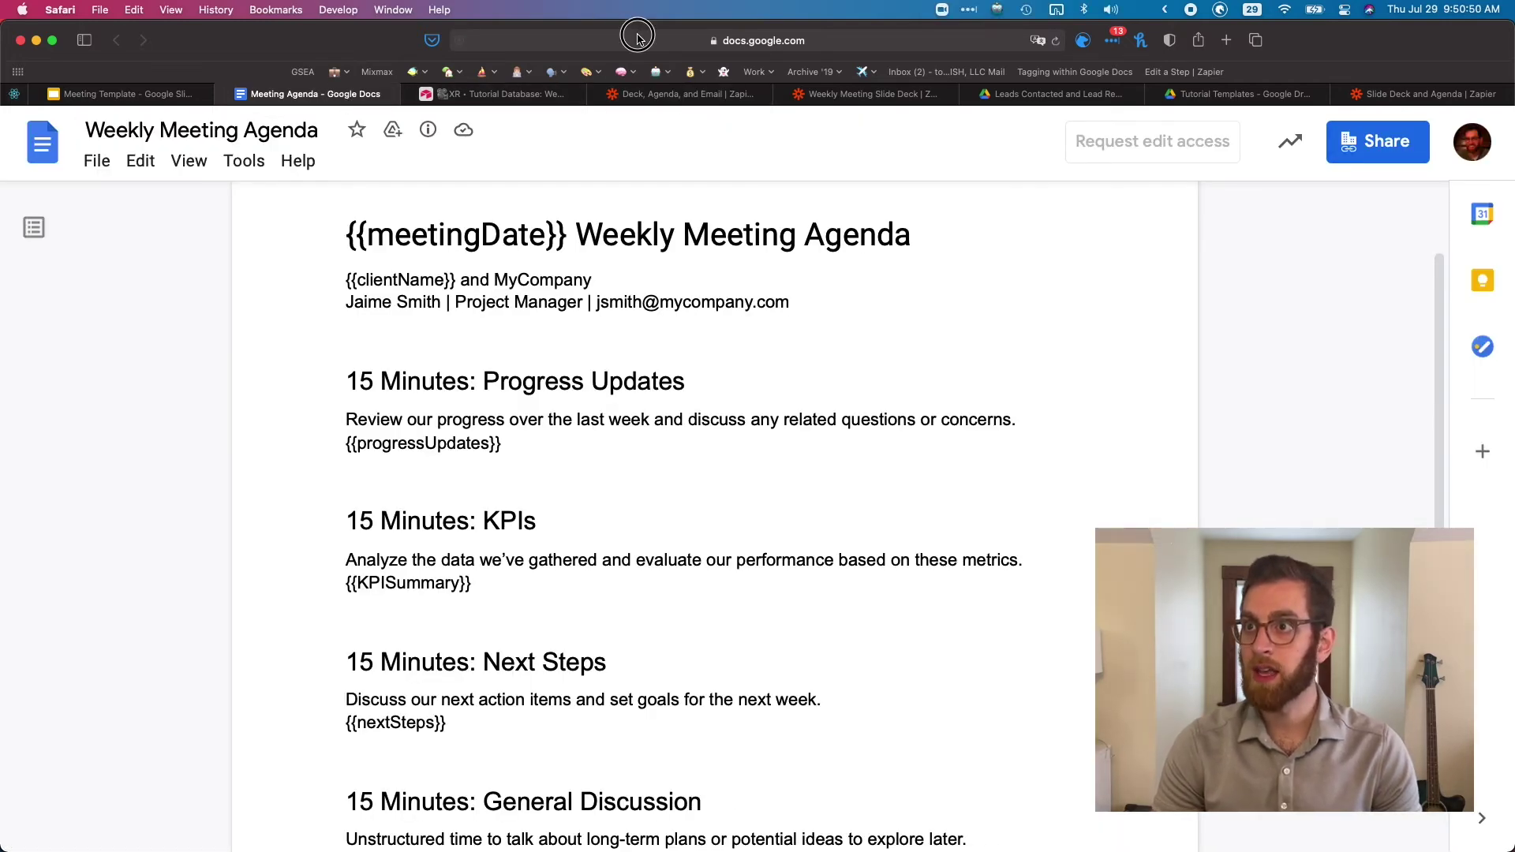
left_click(639, 39)
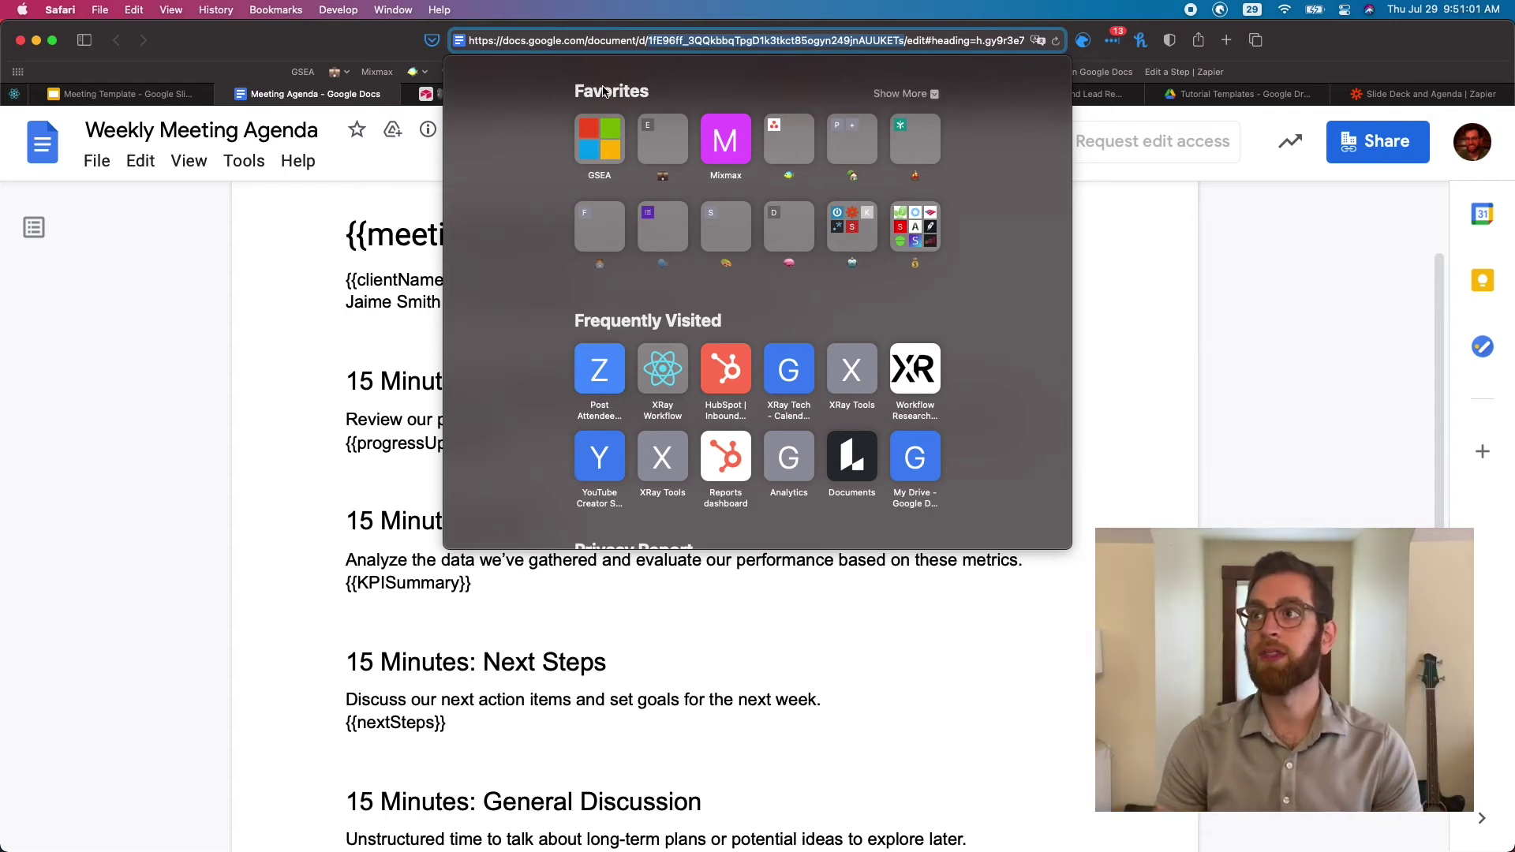
left_click(351, 309)
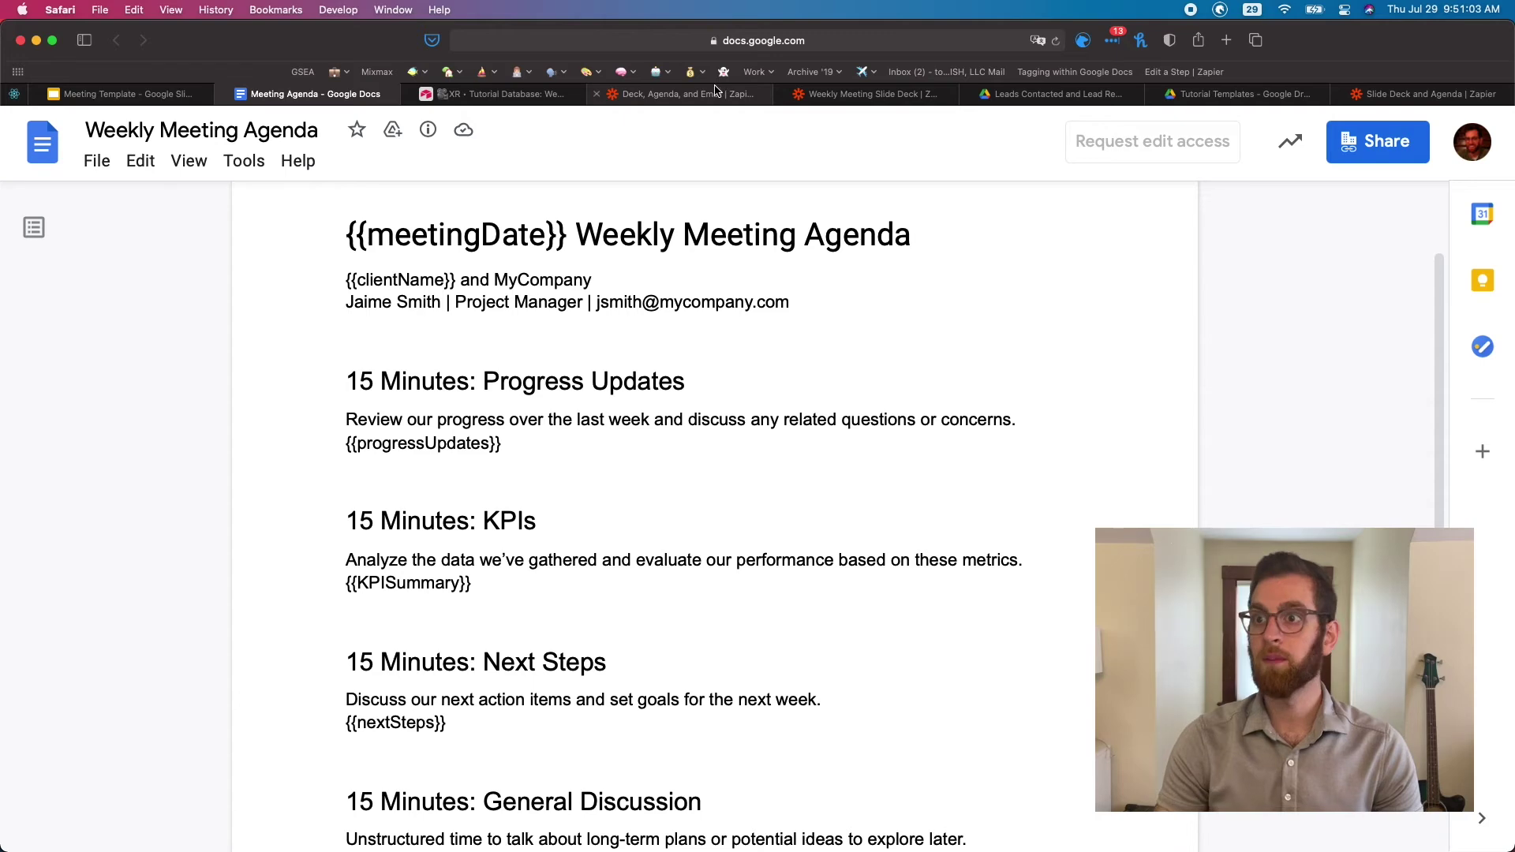
left_click(702, 94)
left_click(341, 94)
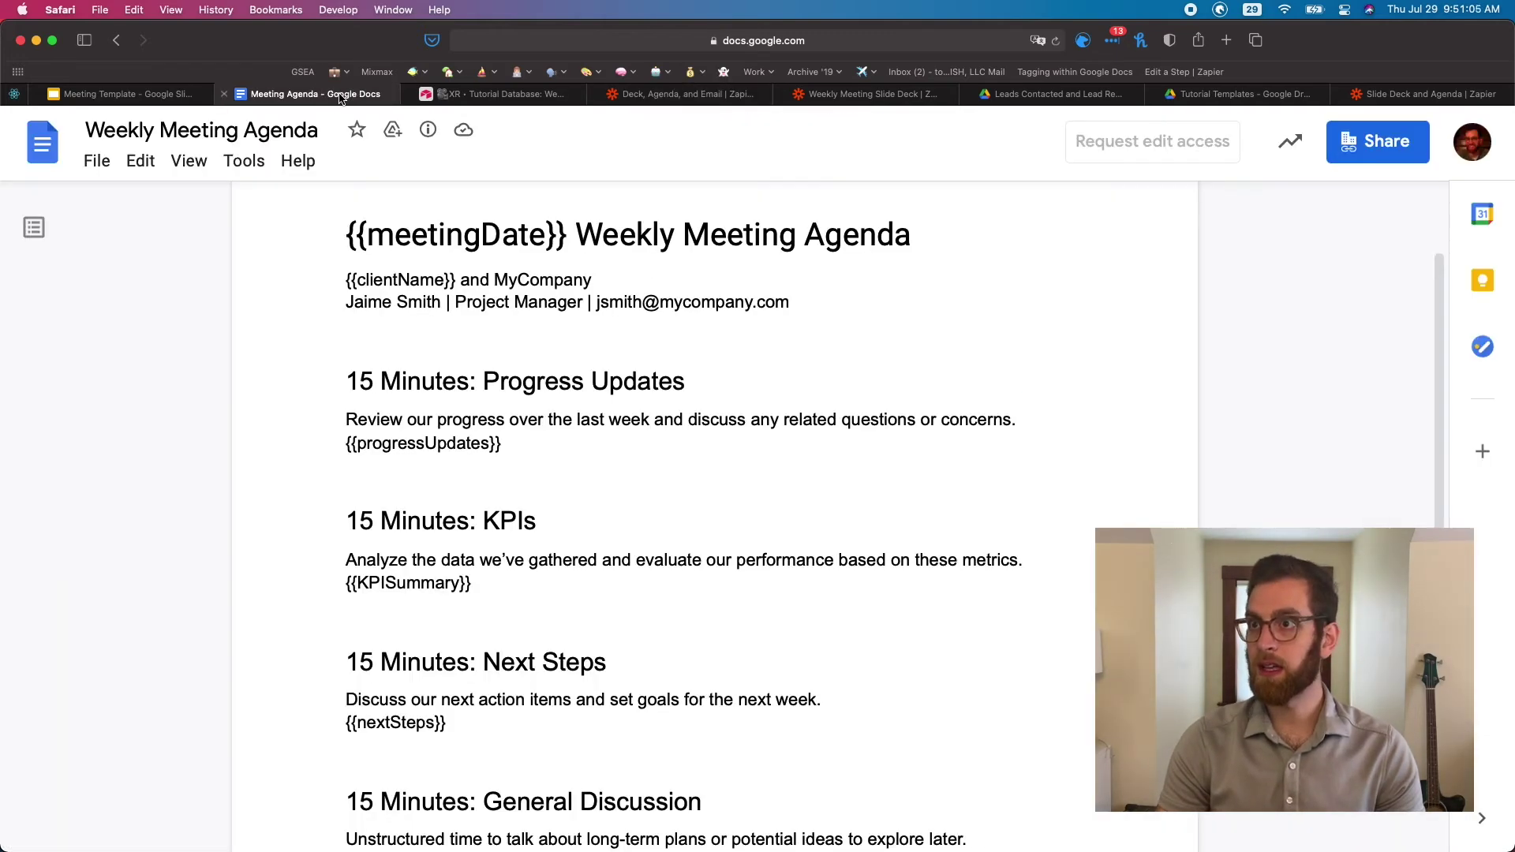
left_click(724, 43)
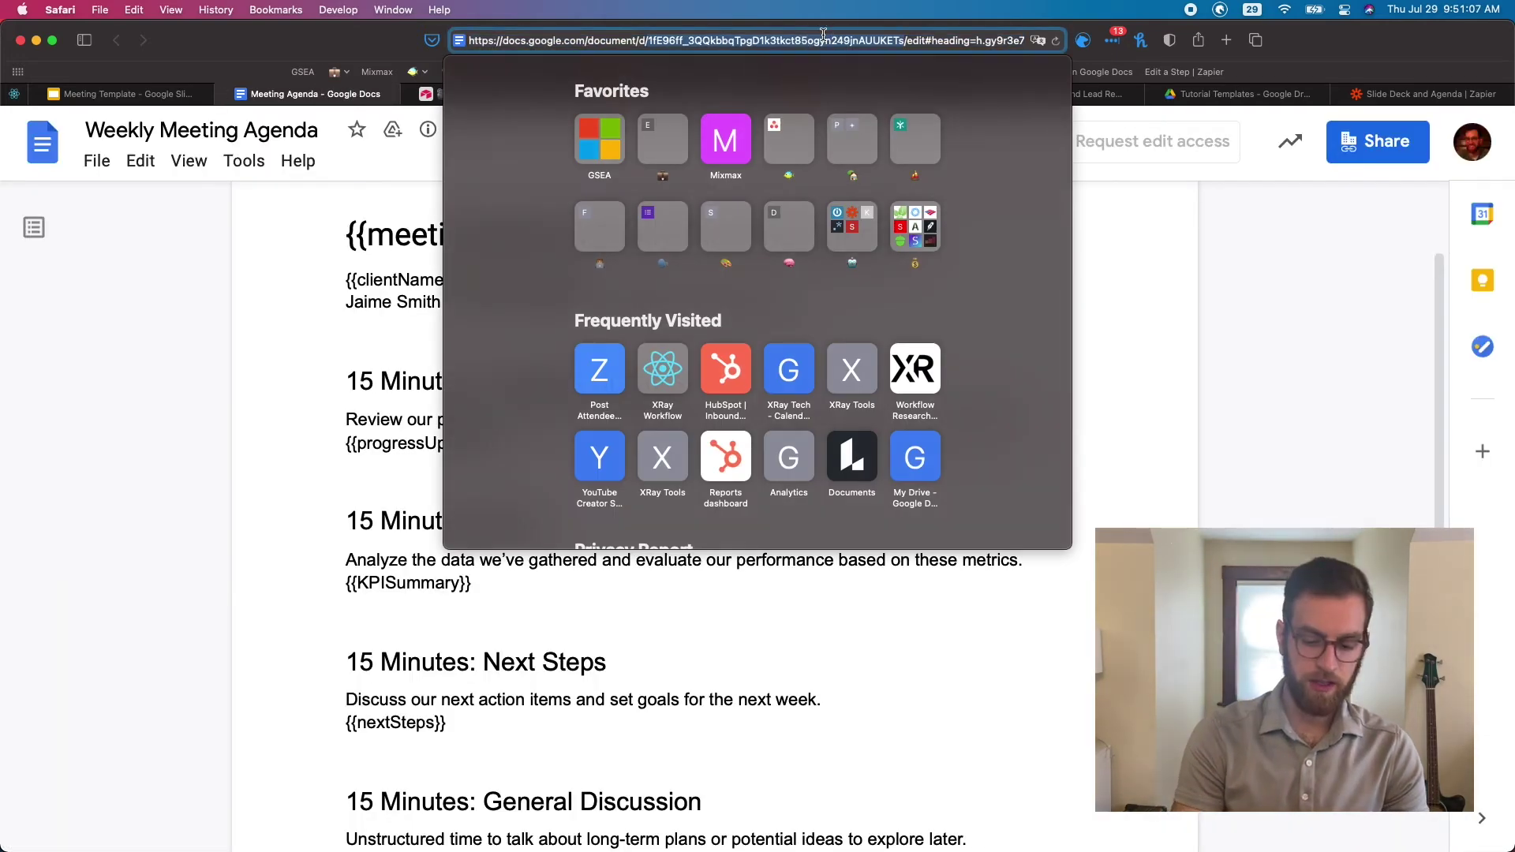
left_click(251, 345)
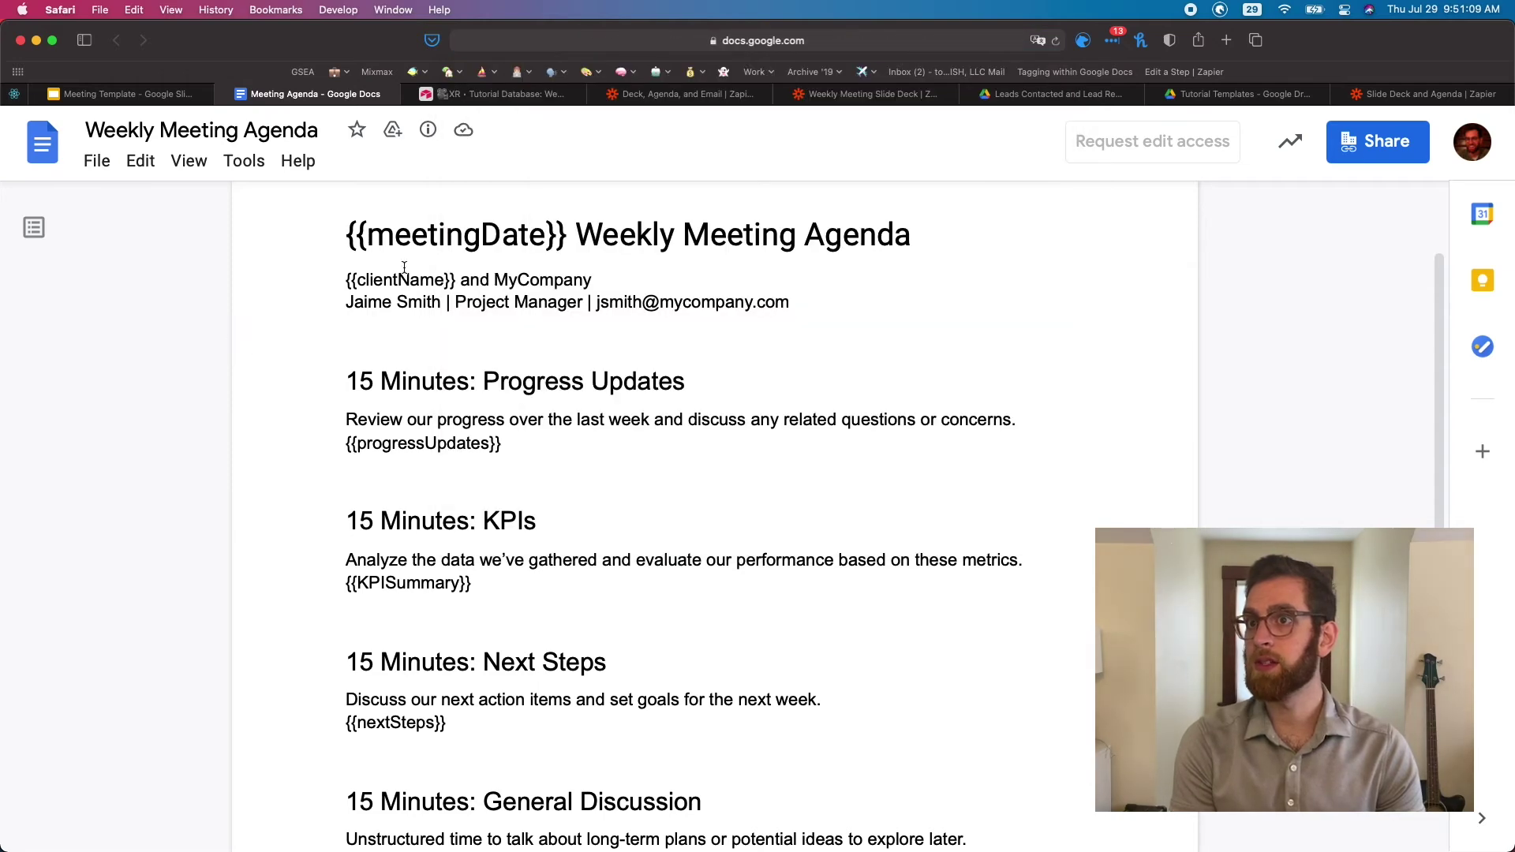
left_click(629, 93)
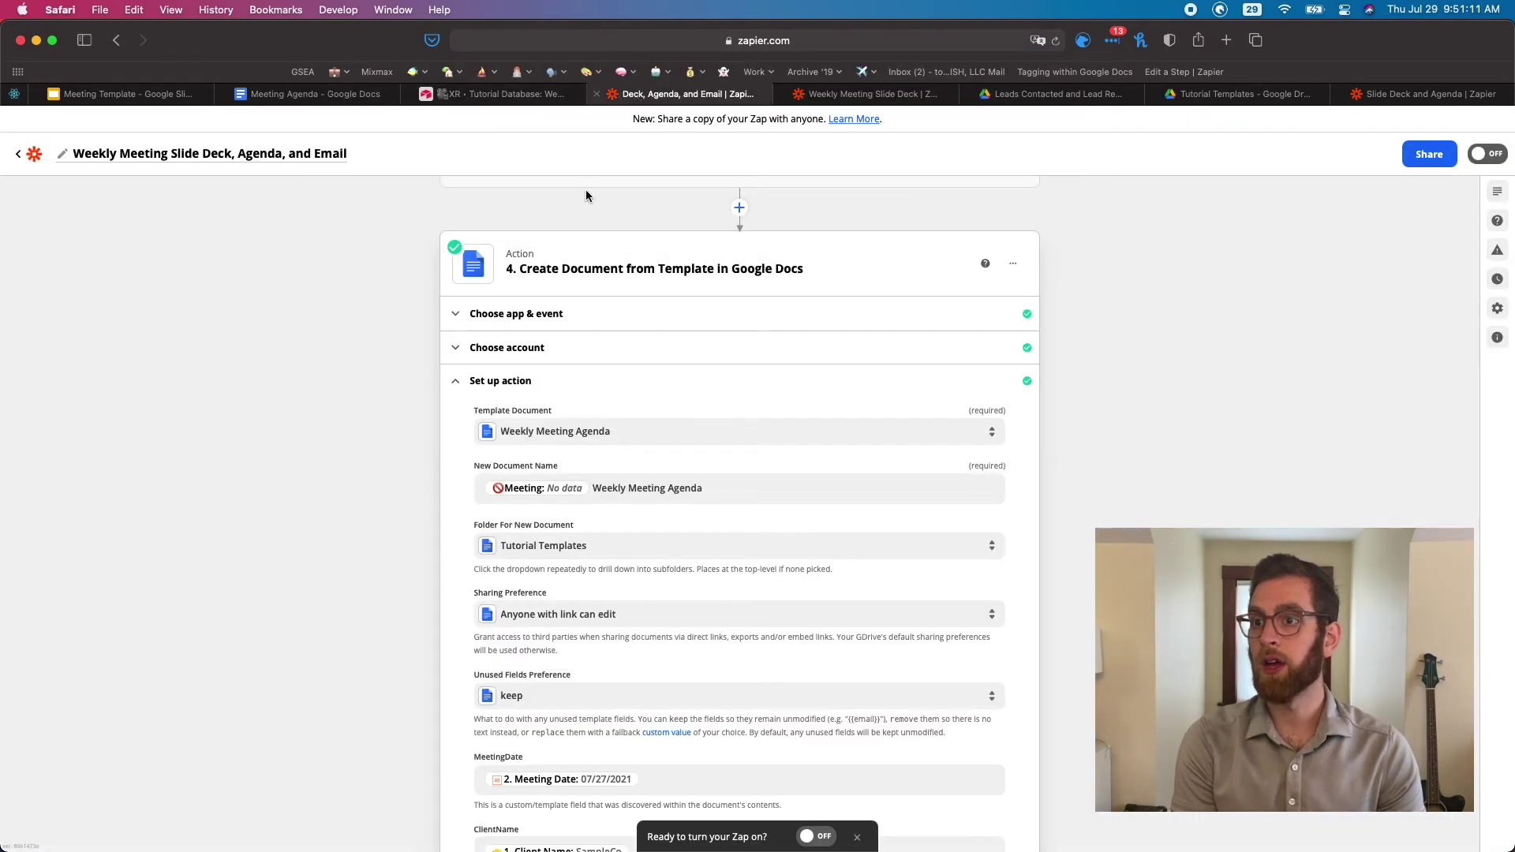
Paste the agenda template's document ID as a custom Template Document value
left_click(622, 432)
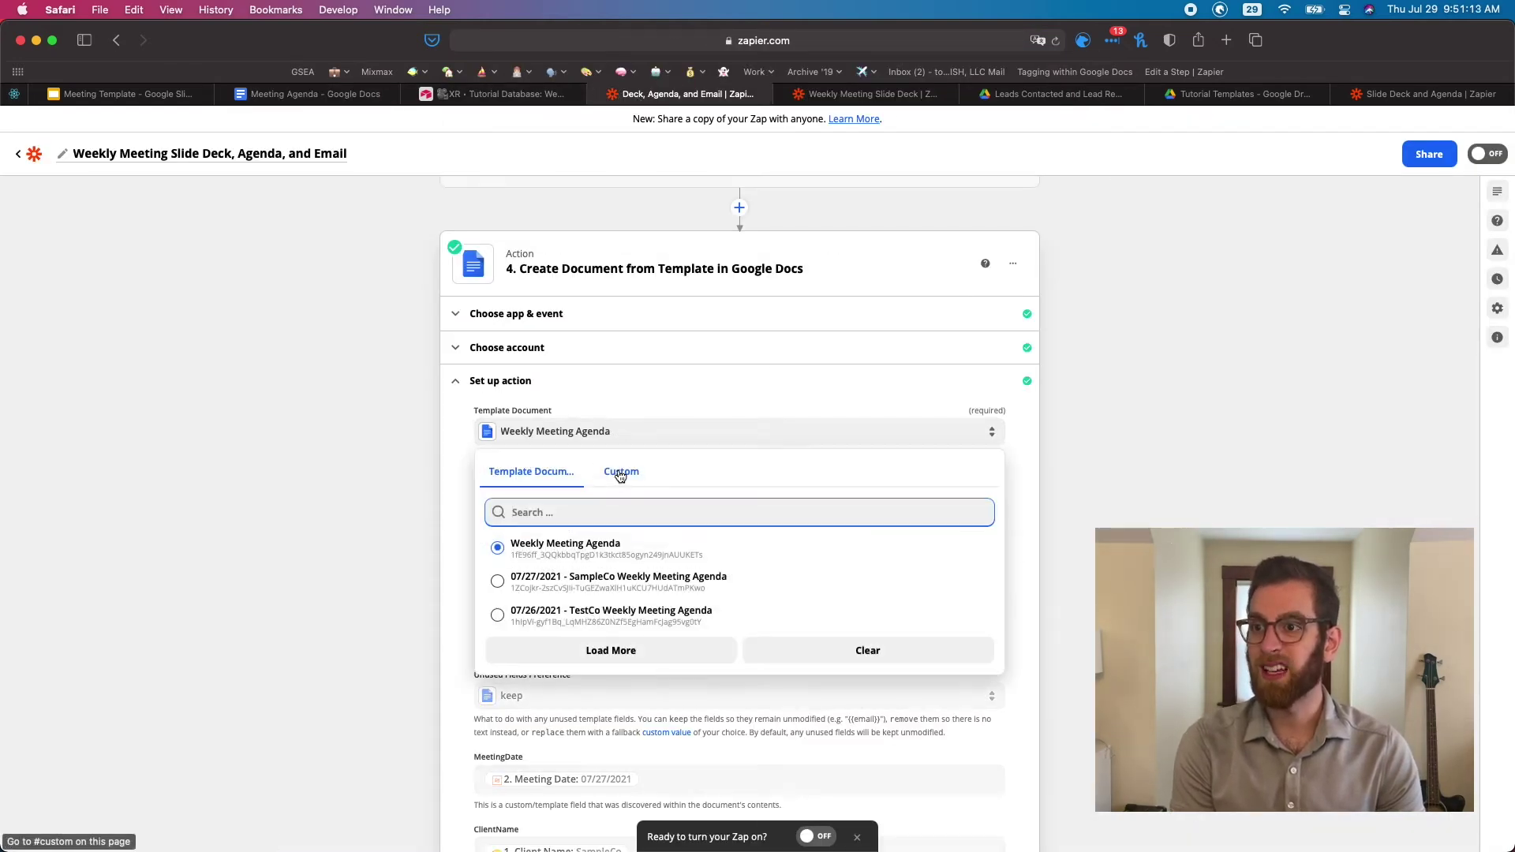
left_click(619, 471)
left_click(583, 432)
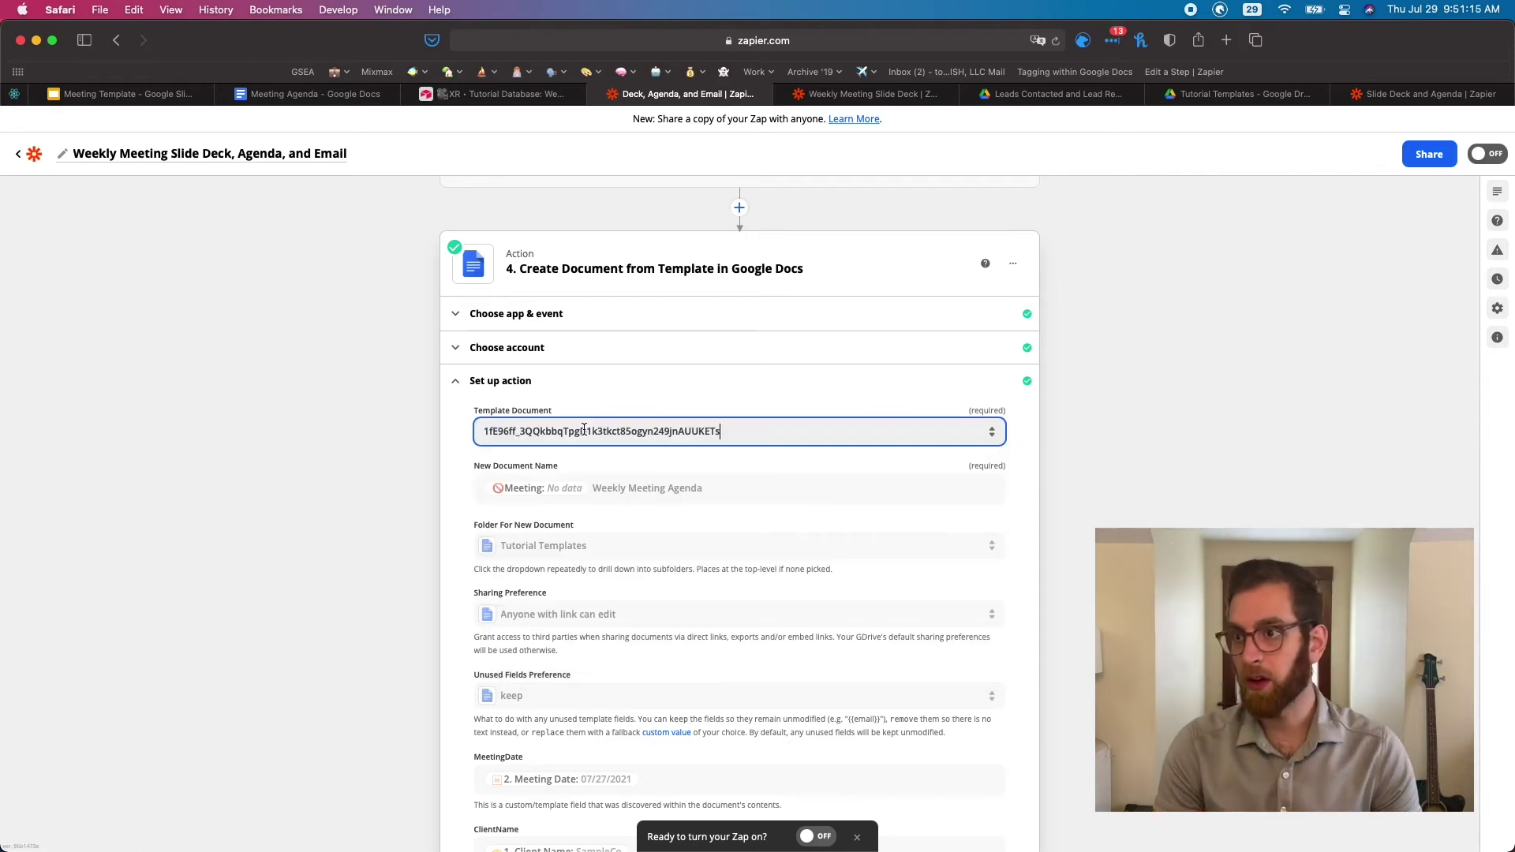
left_click(330, 448)
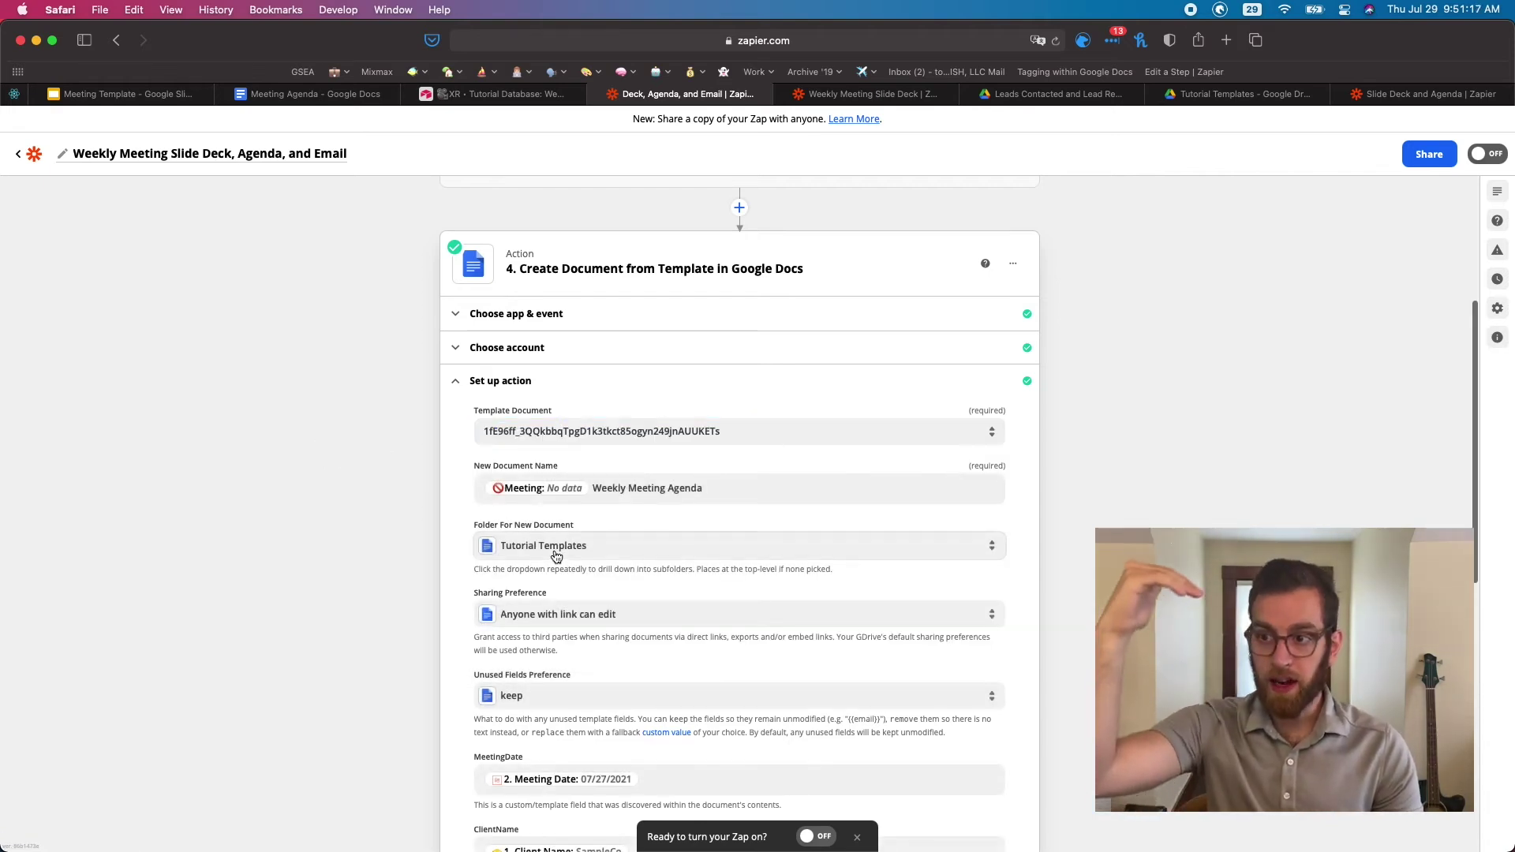
scroll(556, 556, "down", 3)
scroll(557, 556, "down", 10)
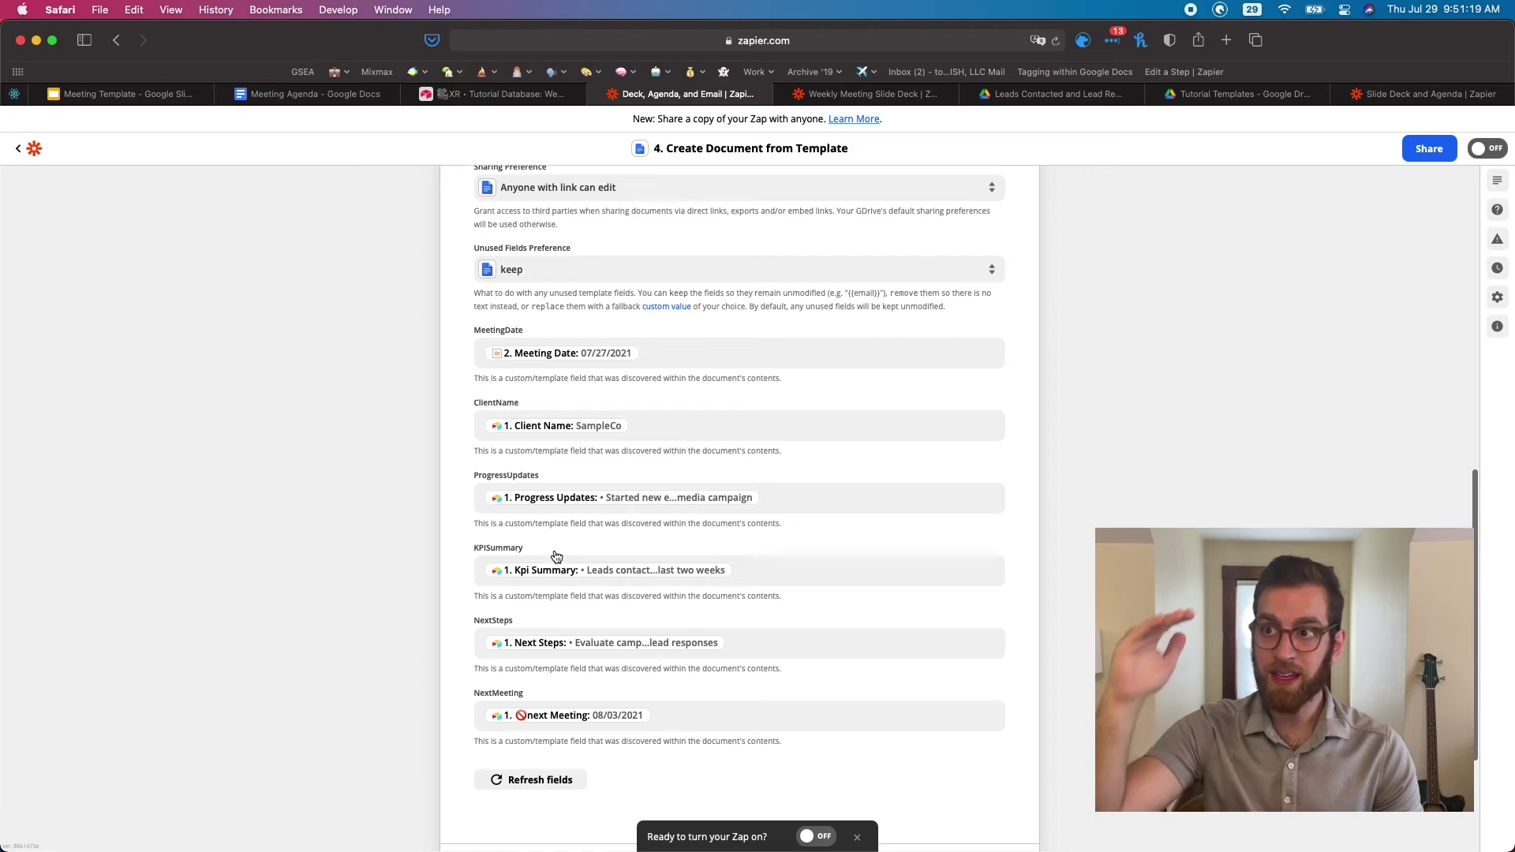
scroll(554, 550, "up", 8)
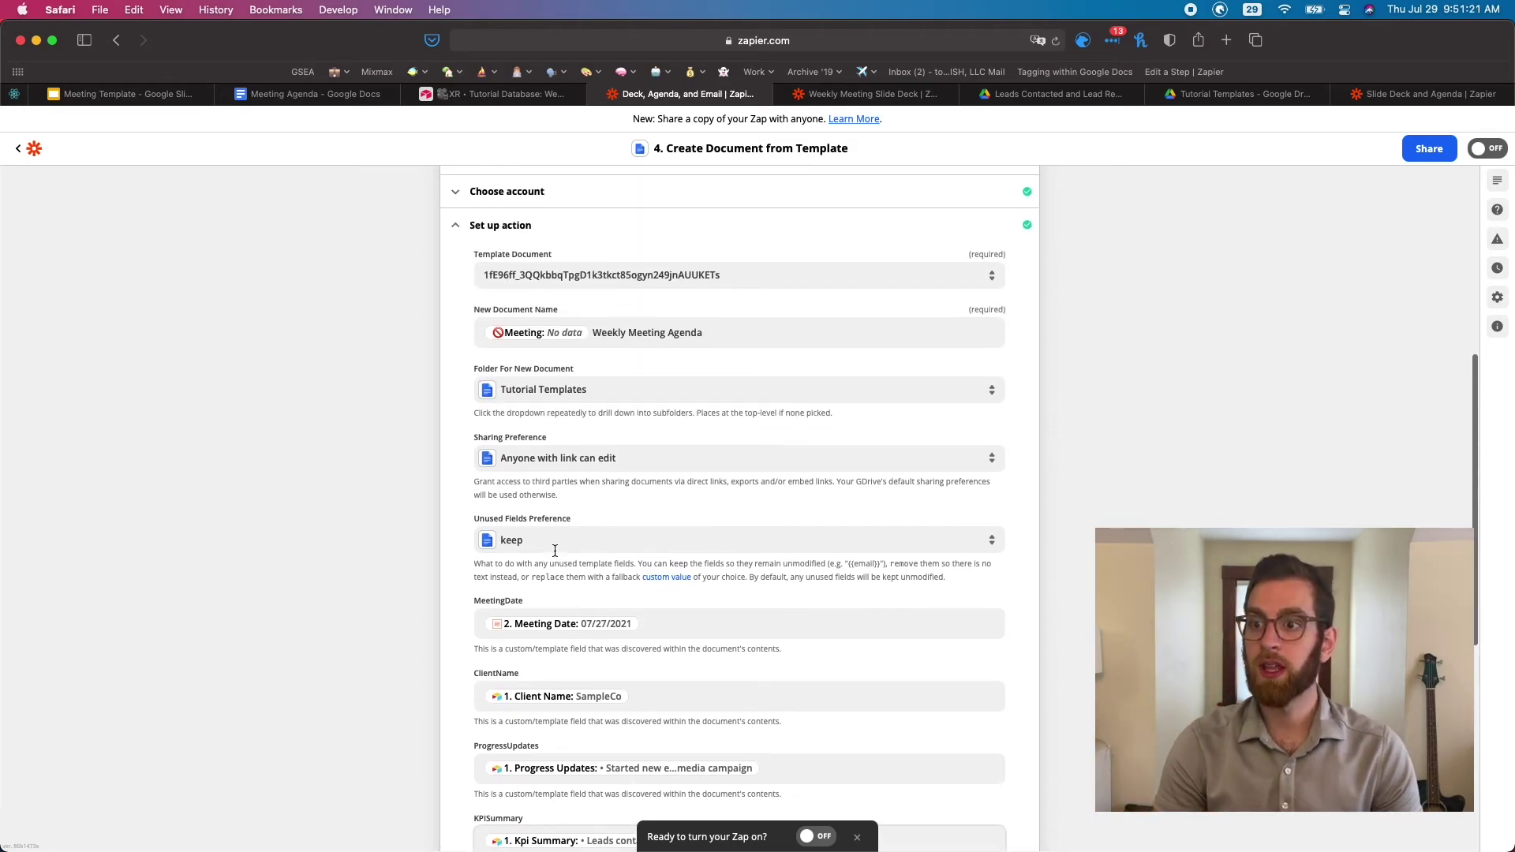
left_click(312, 95)
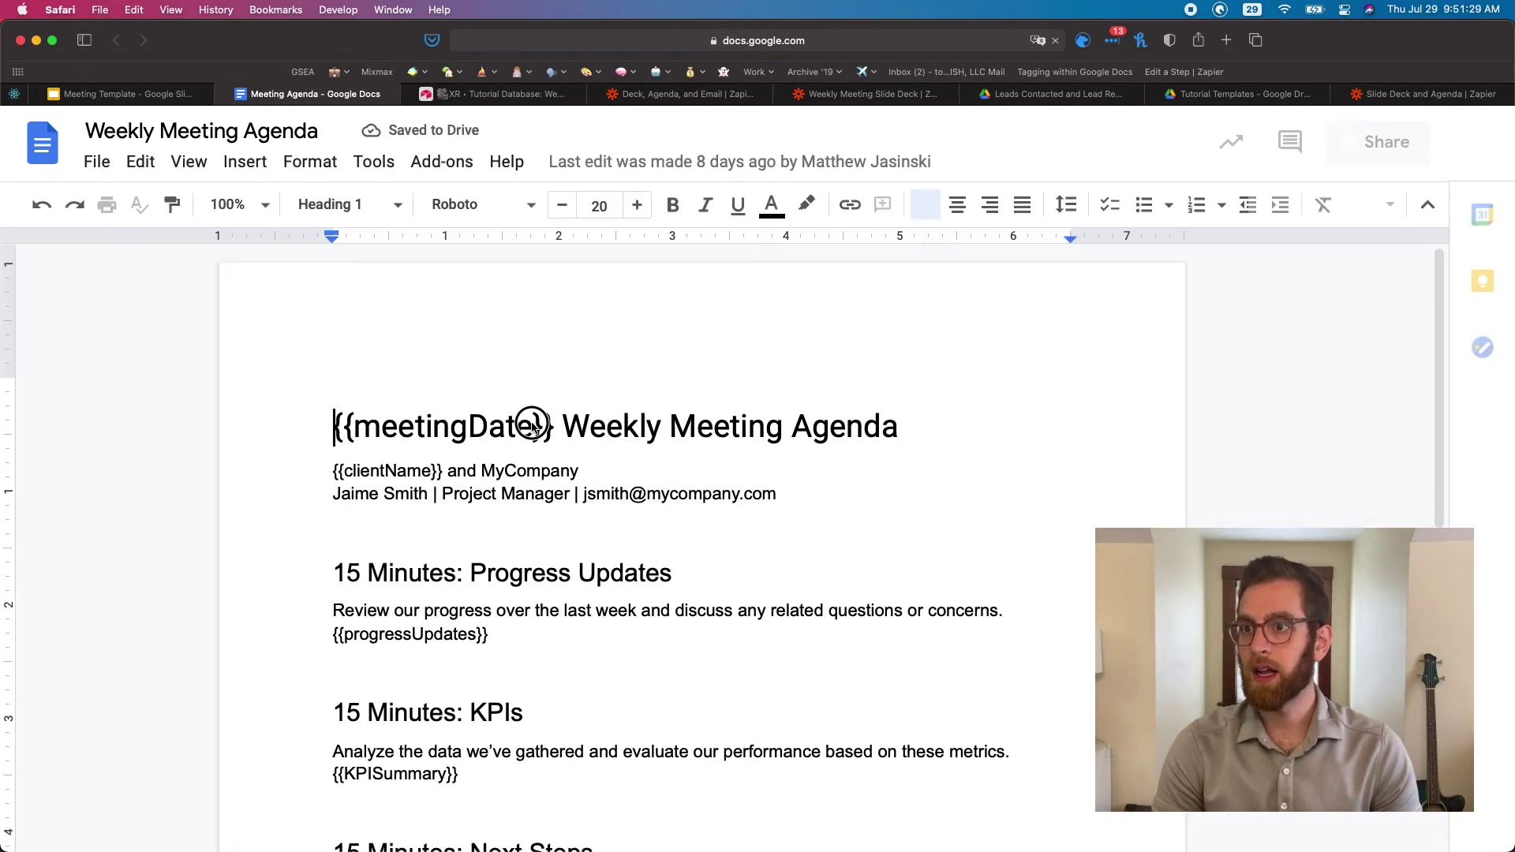
Append 'Today' to the title's meetingDate placeholder, making it meetingDateToday
left_click(533, 426)
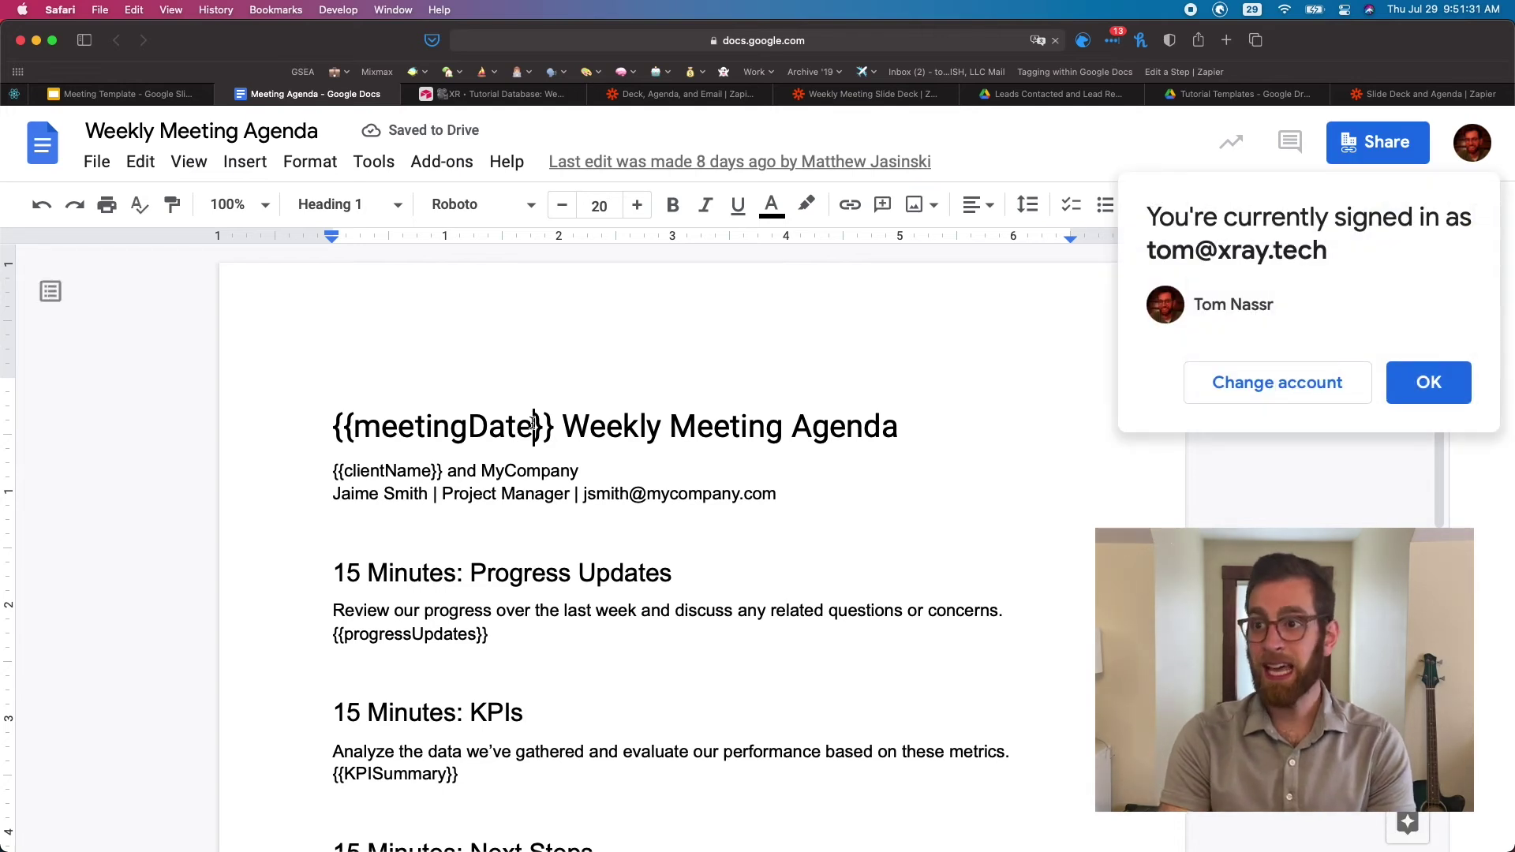
type("Today")
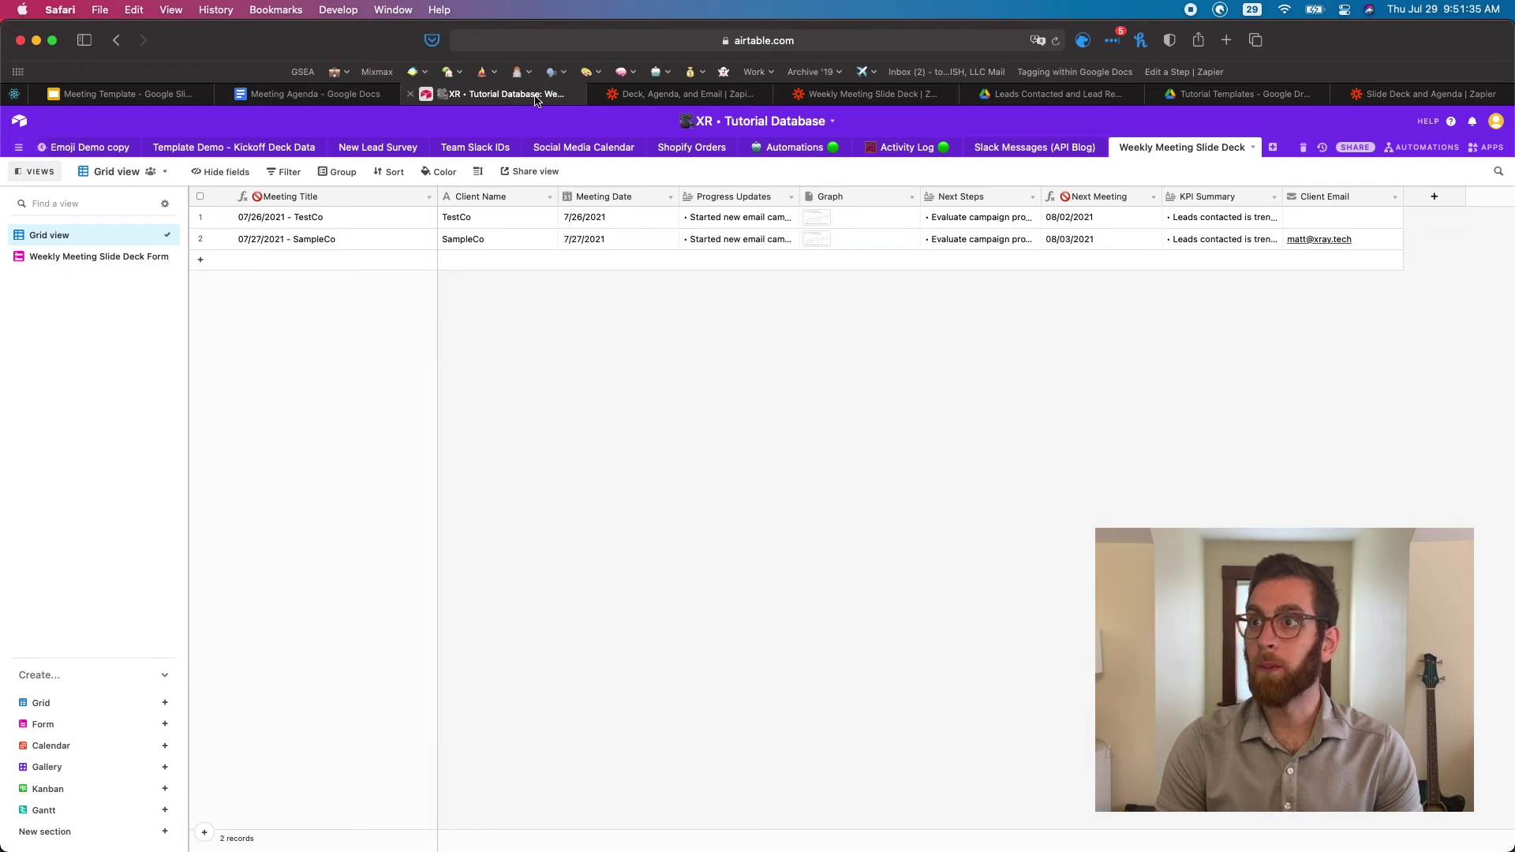
left_click(685, 94)
scroll(614, 486, "down", 10)
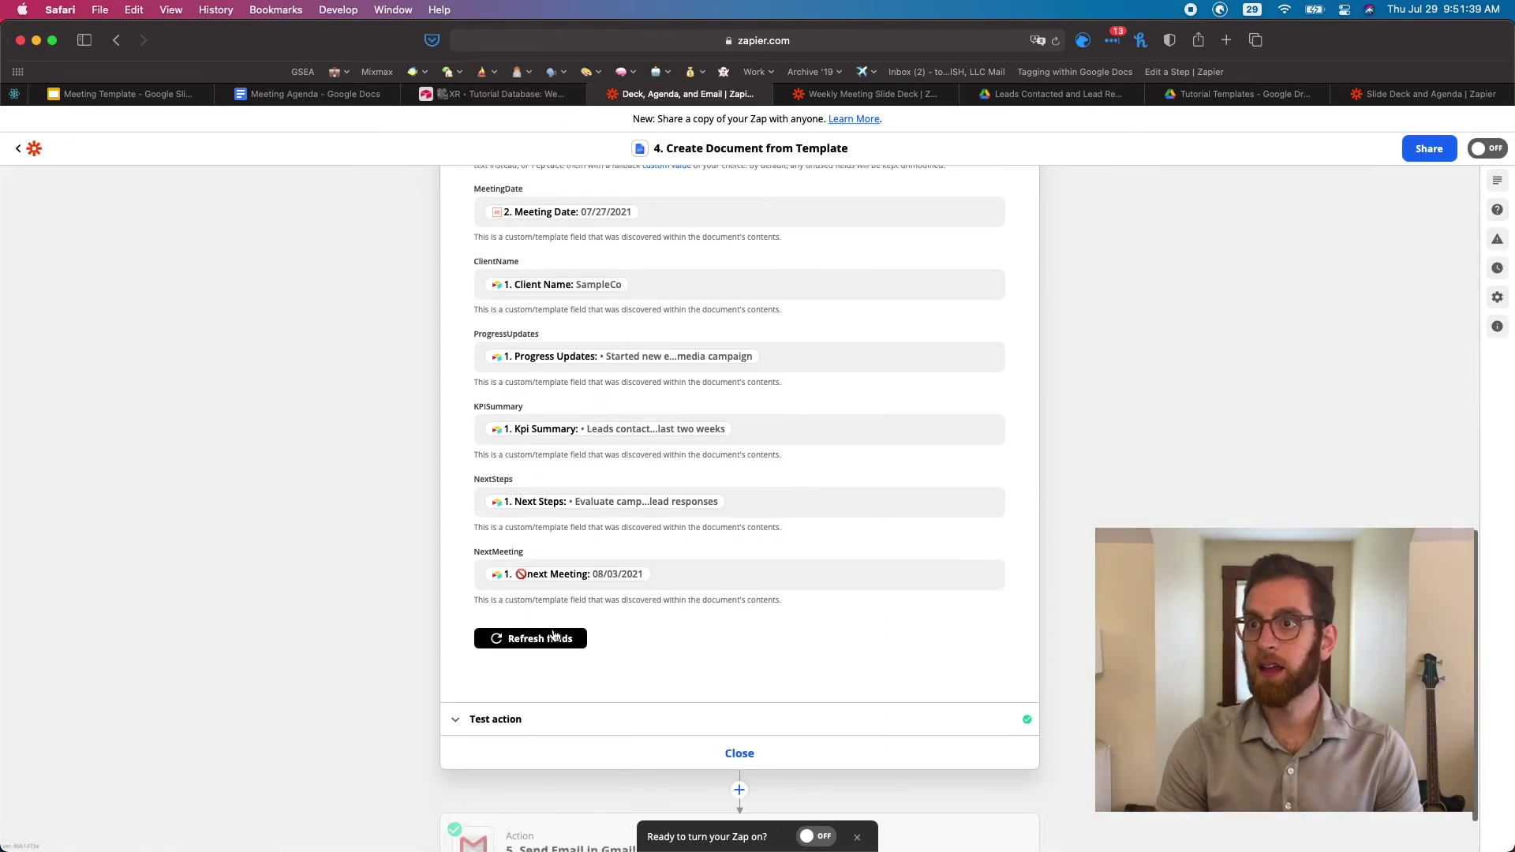
Refresh step 4's template fields so an empty MeetingDateToday field appears, with Meeting Date under Extra Fields
scroll(554, 628, "up", 3)
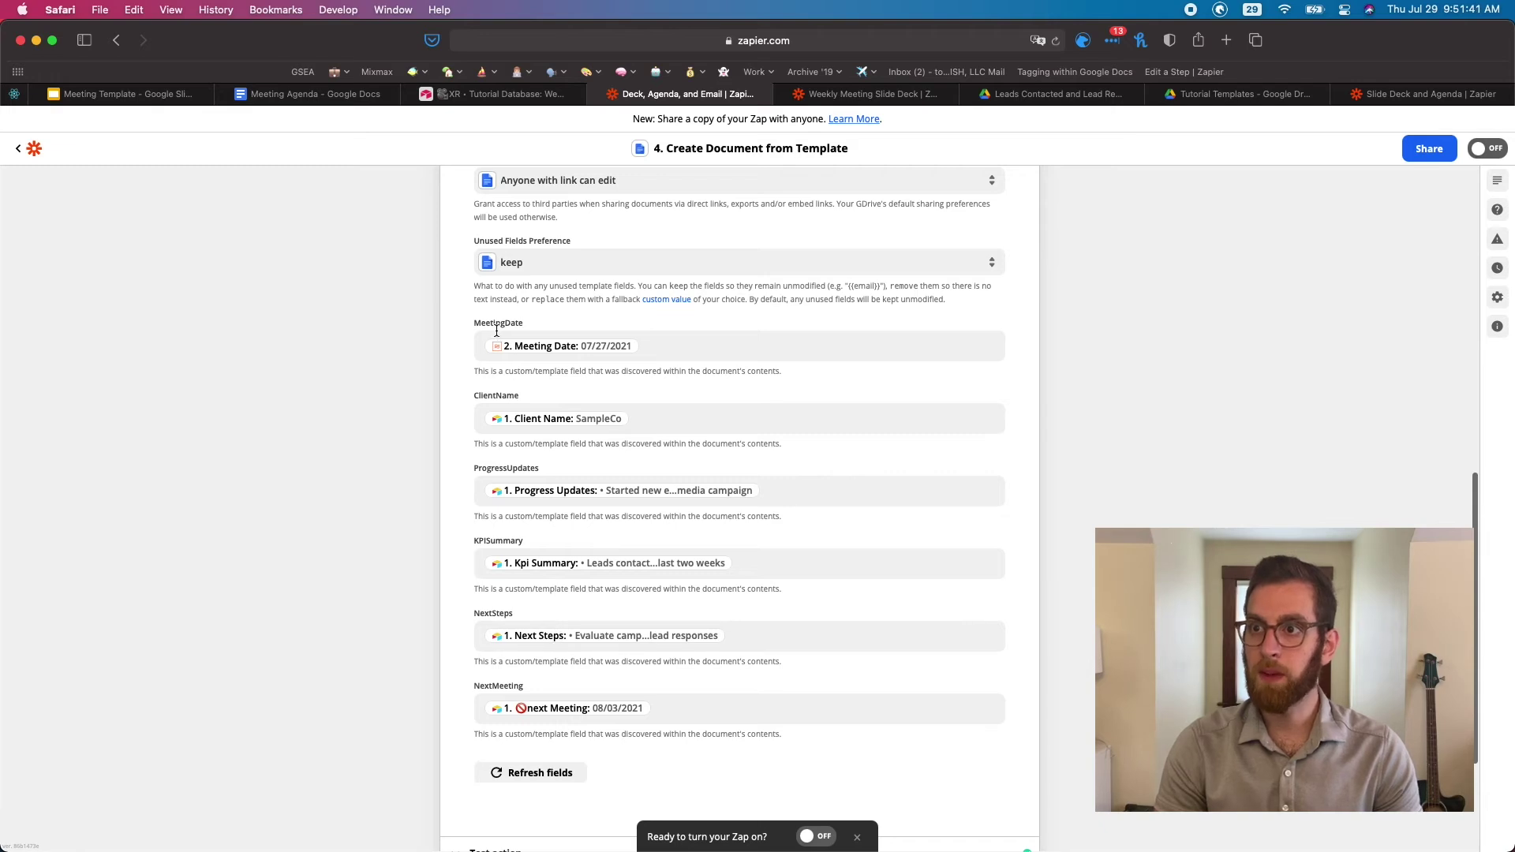
left_click_drag(475, 325, 541, 323)
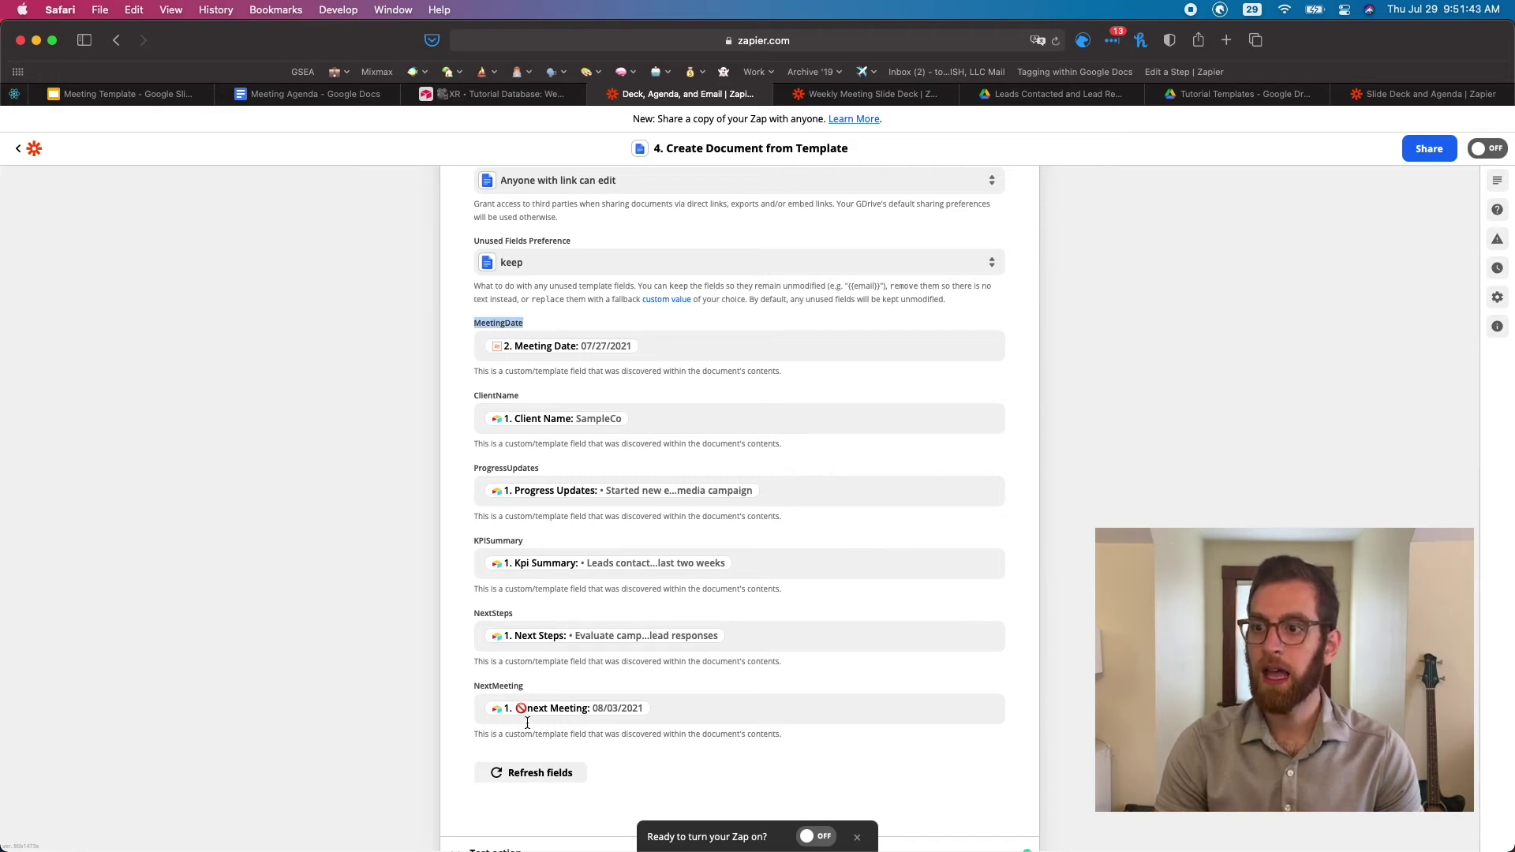
left_click(533, 781)
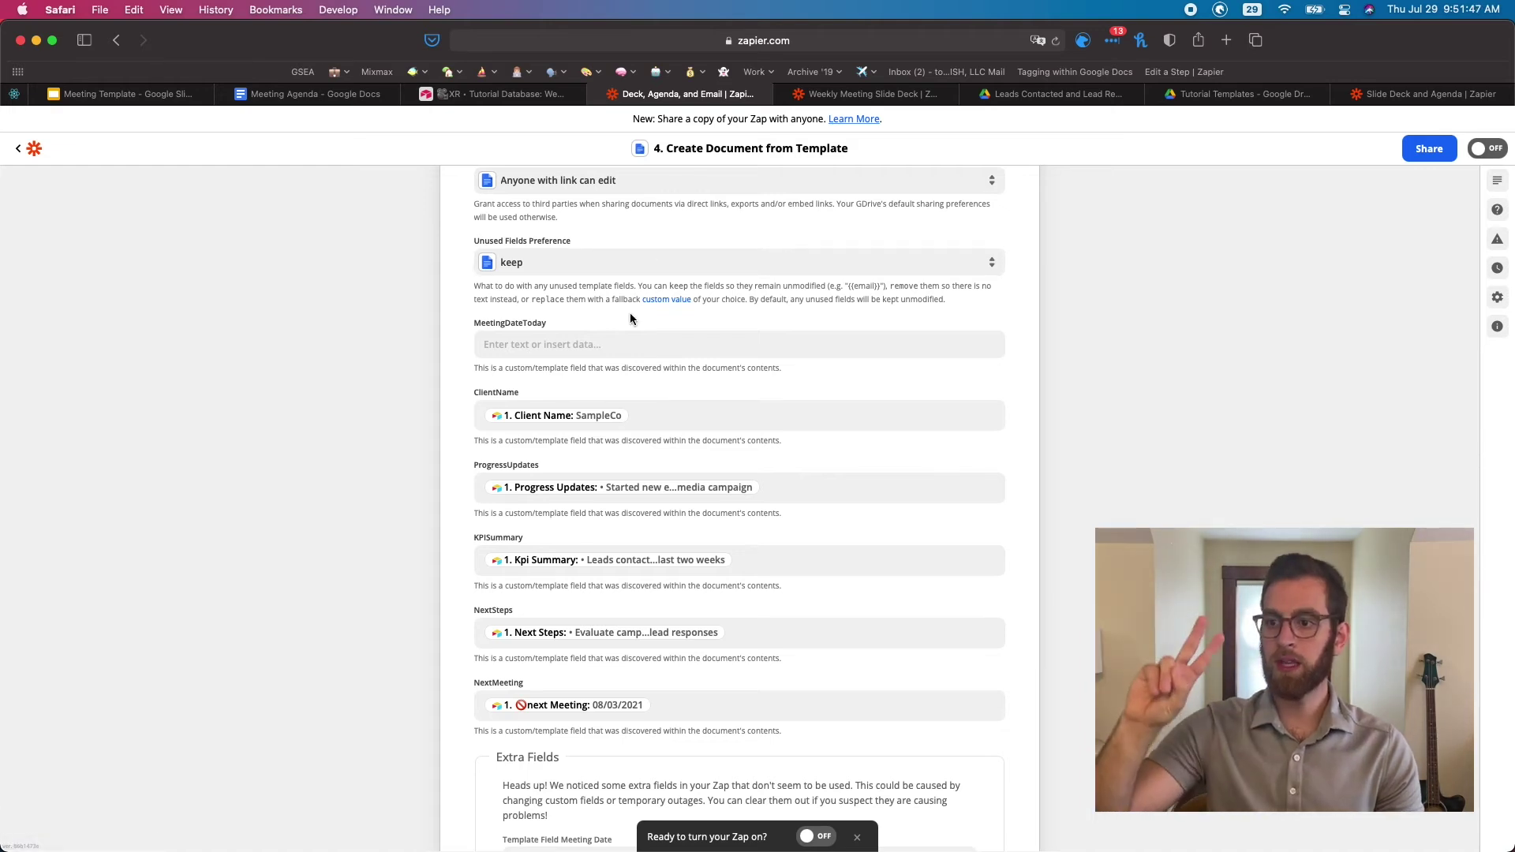
scroll(630, 316, "down", 1)
scroll(629, 319, "down", 1)
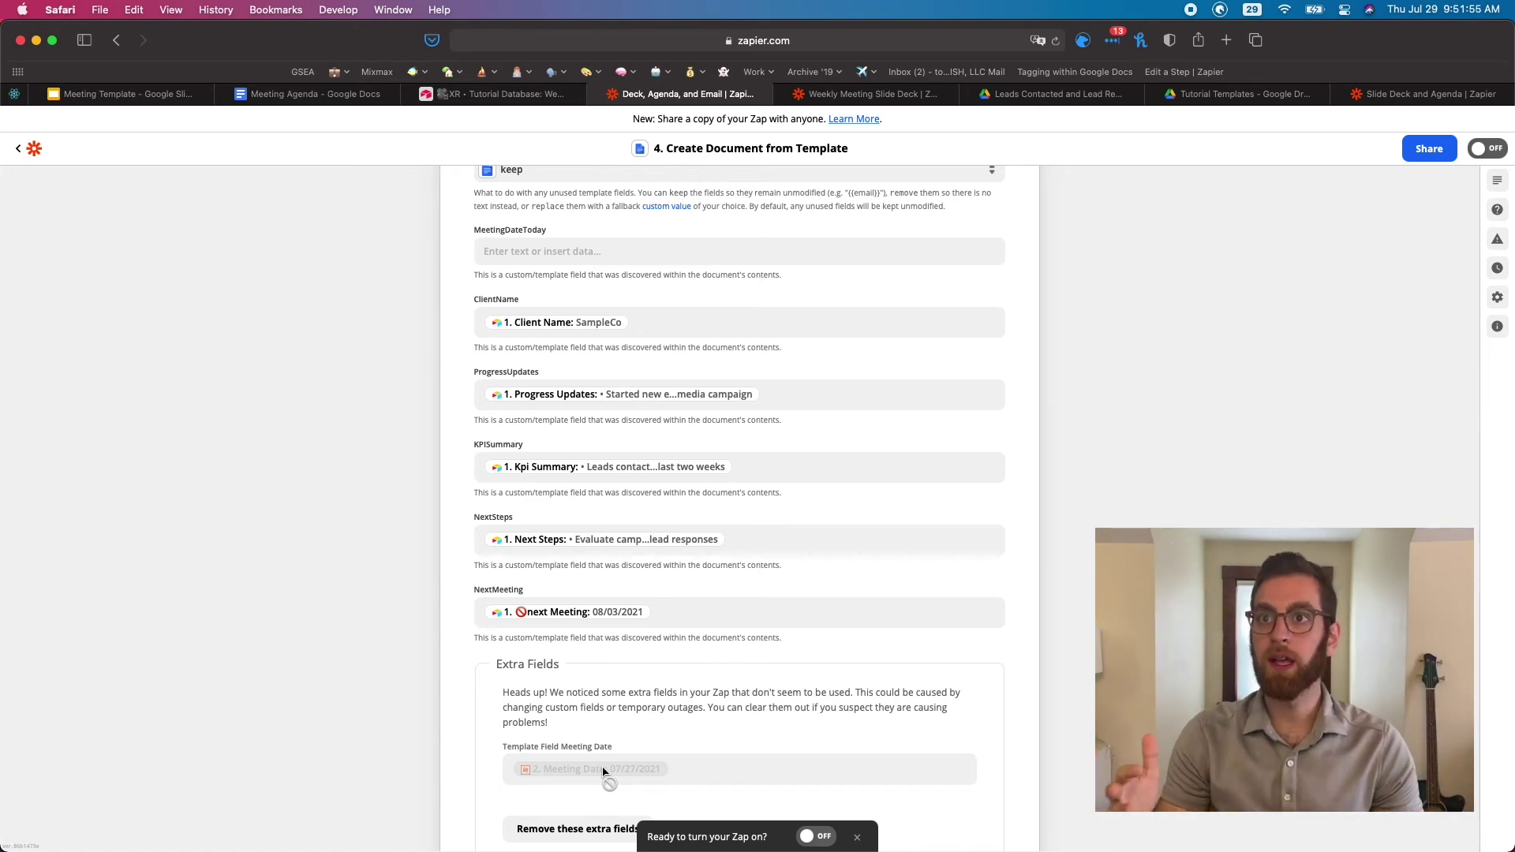
left_click(335, 96)
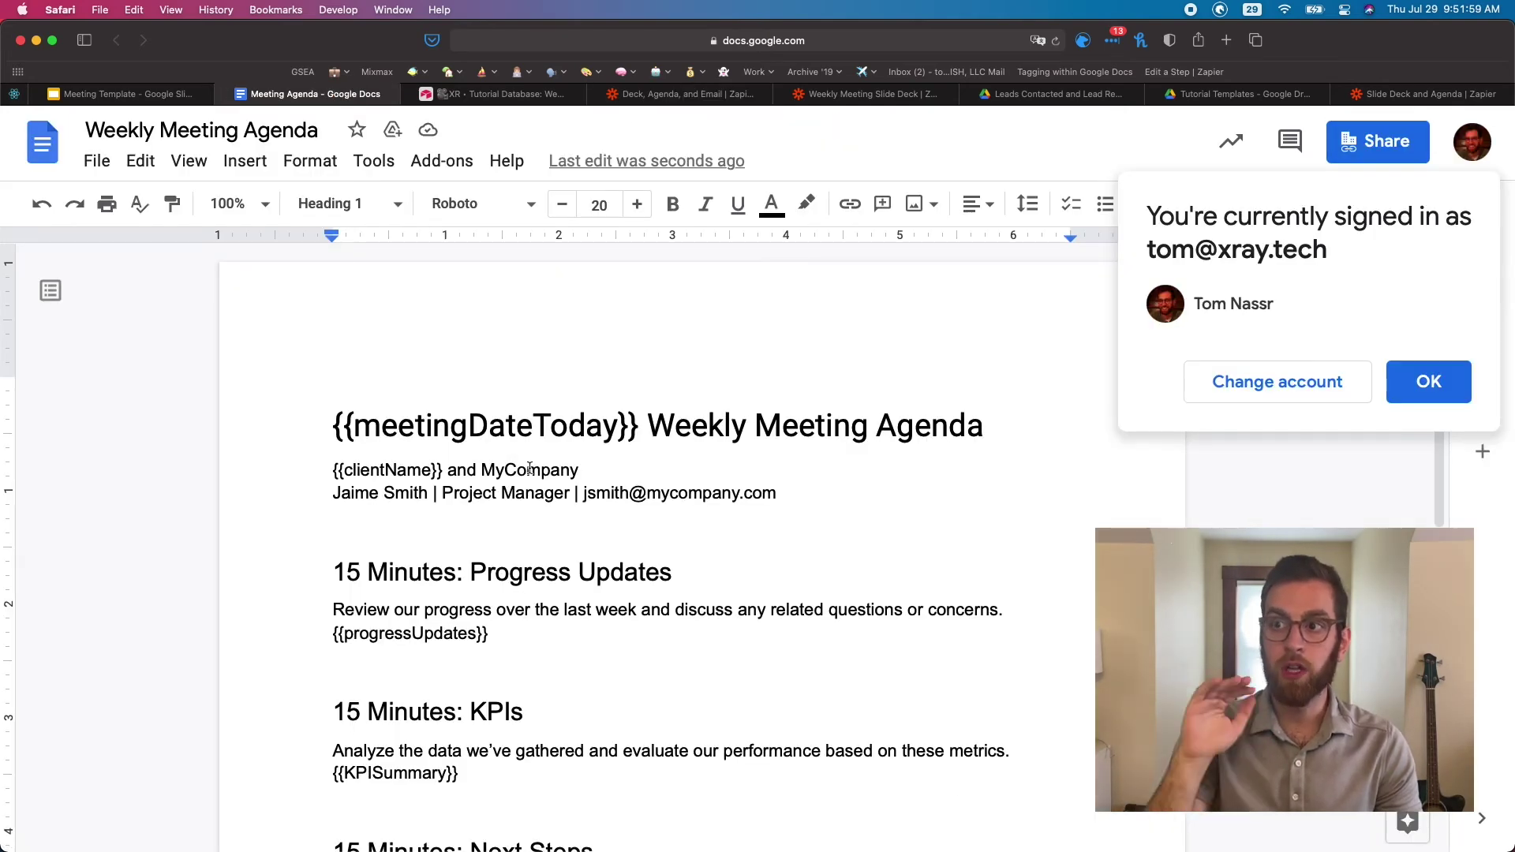
double_click(585, 429)
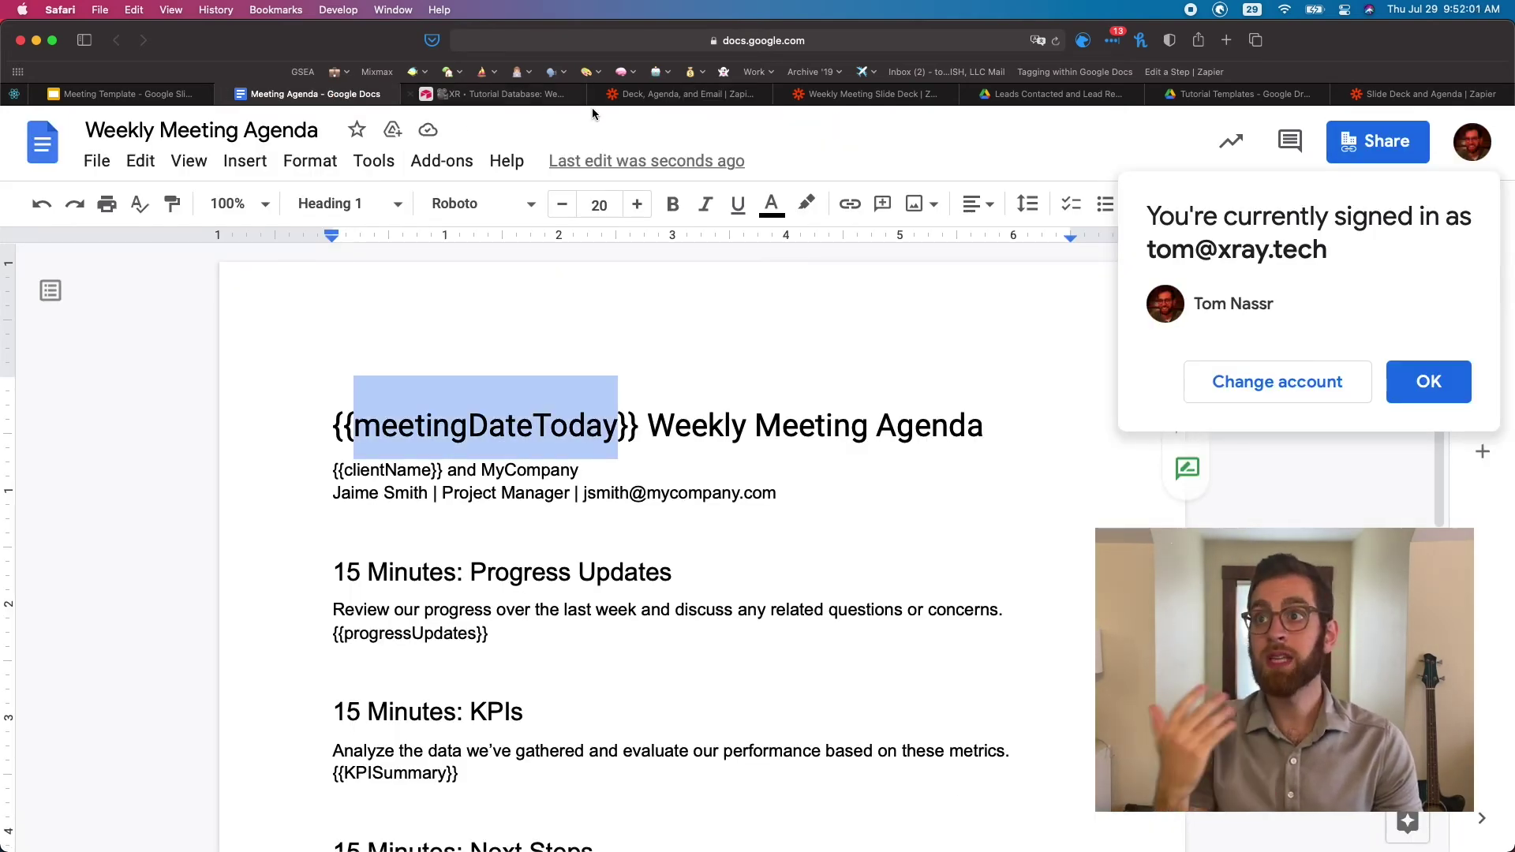
left_click(654, 97)
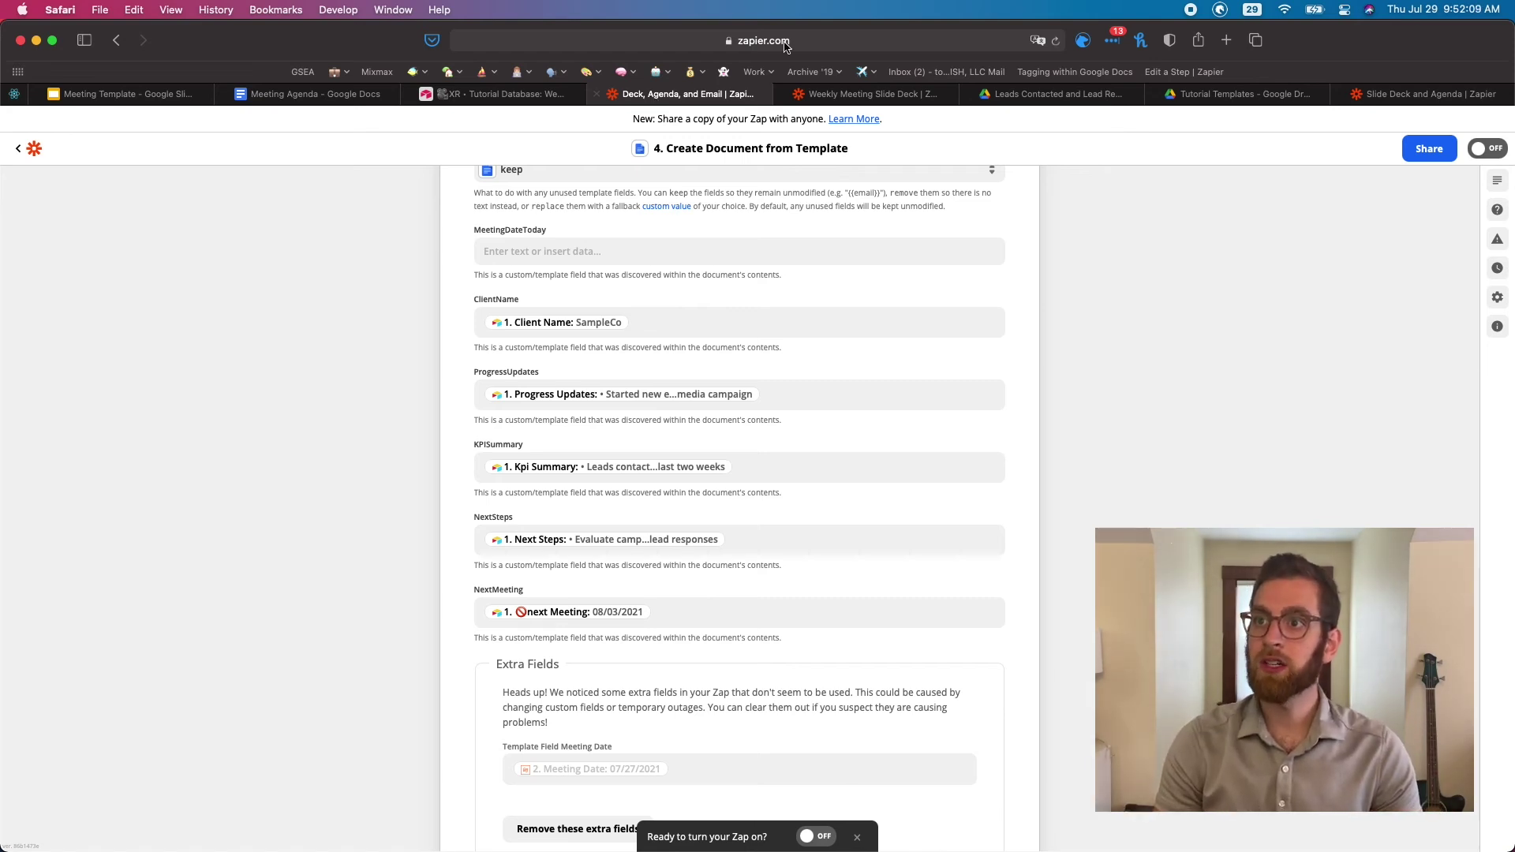
Map MeetingDateToday to the Date / Time step's Meeting Date value (07/27/2021)
left_click(507, 253)
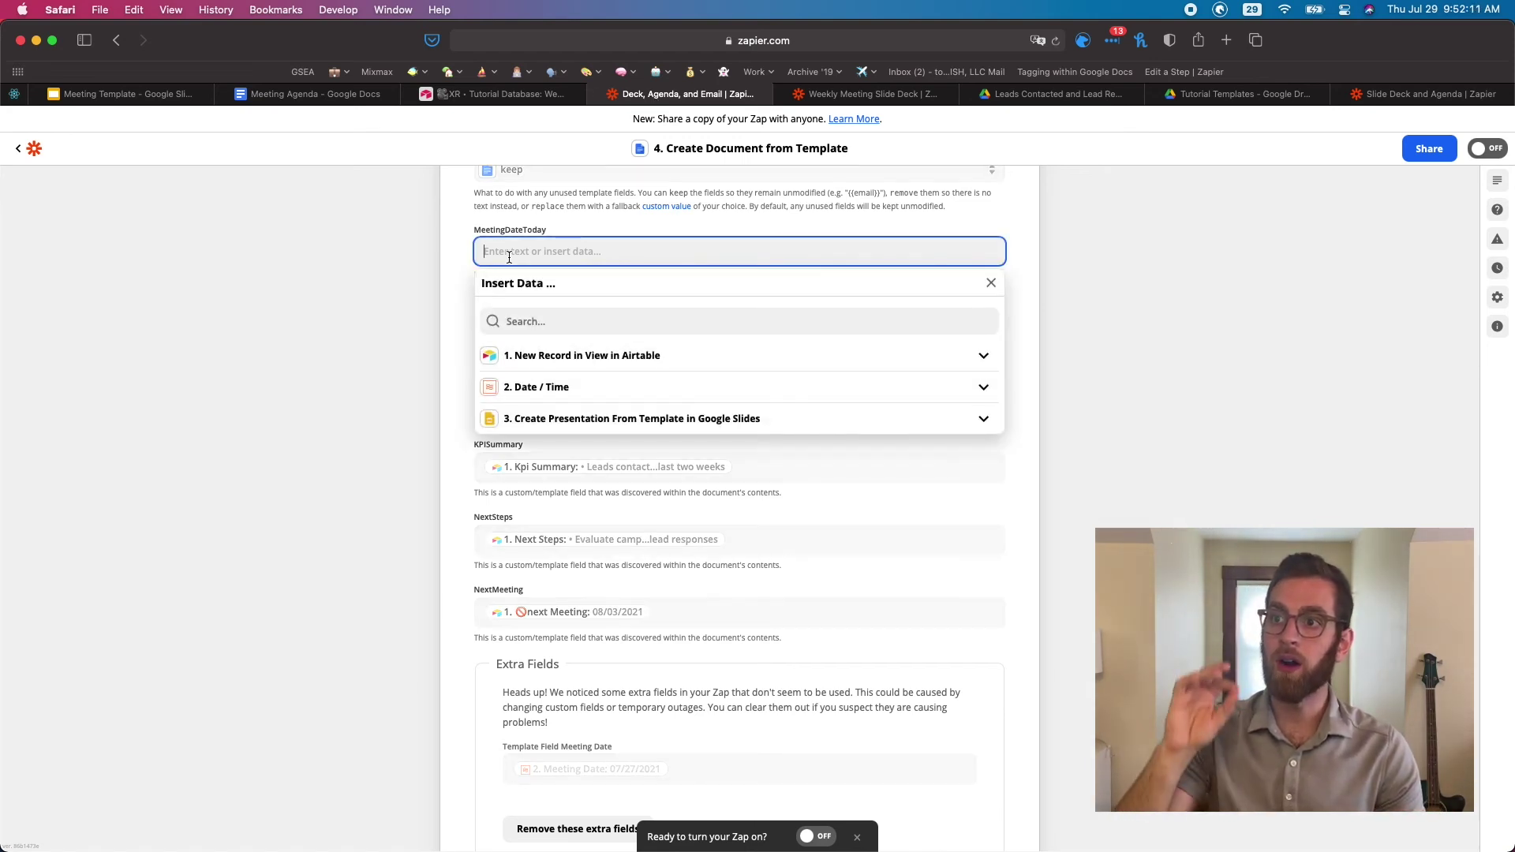
left_click(561, 386)
left_click(543, 415)
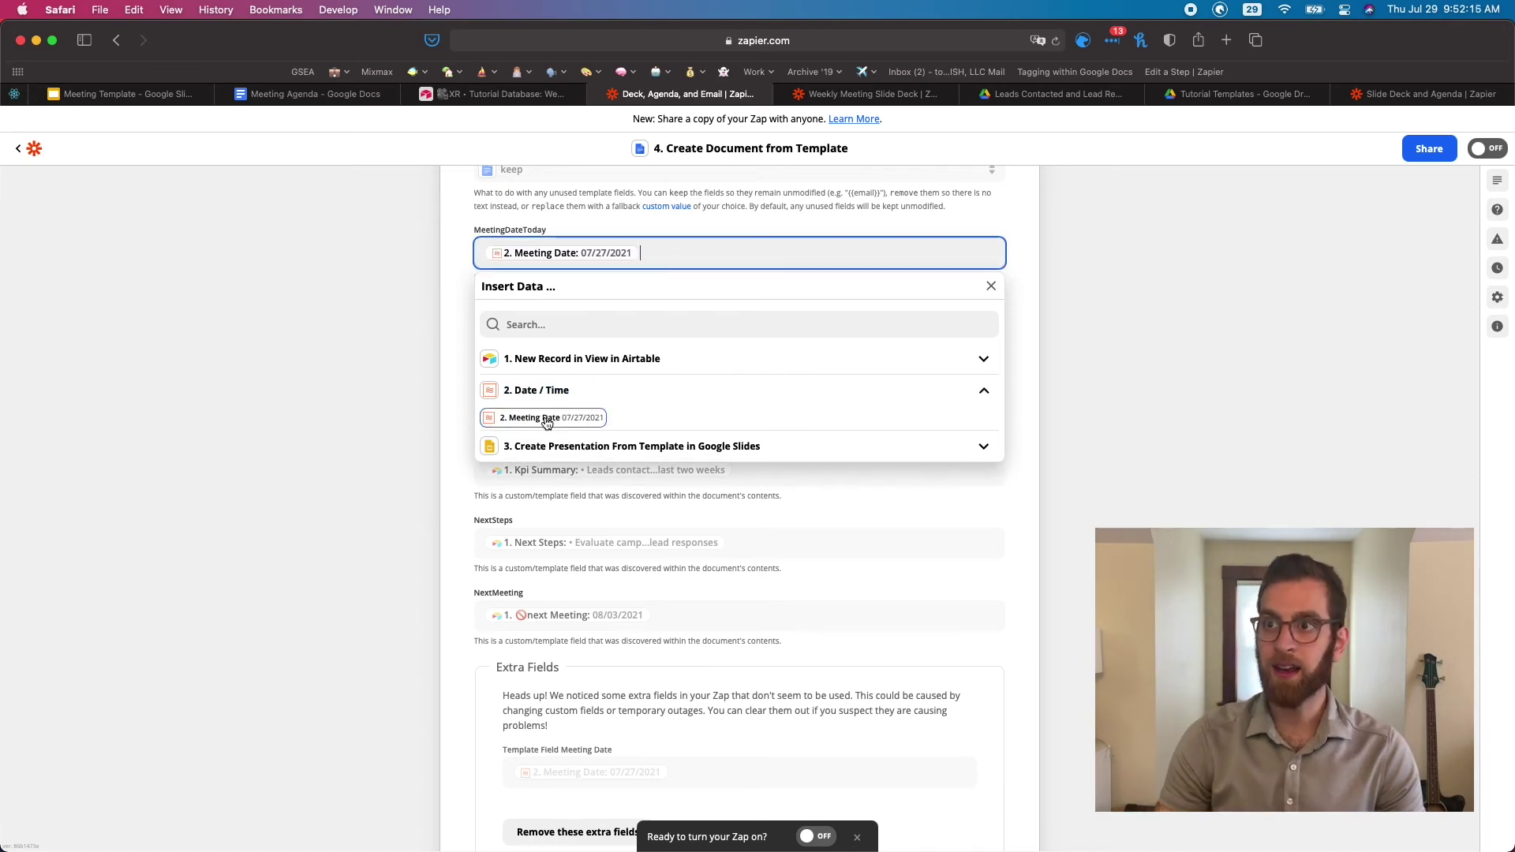
left_click(472, 288)
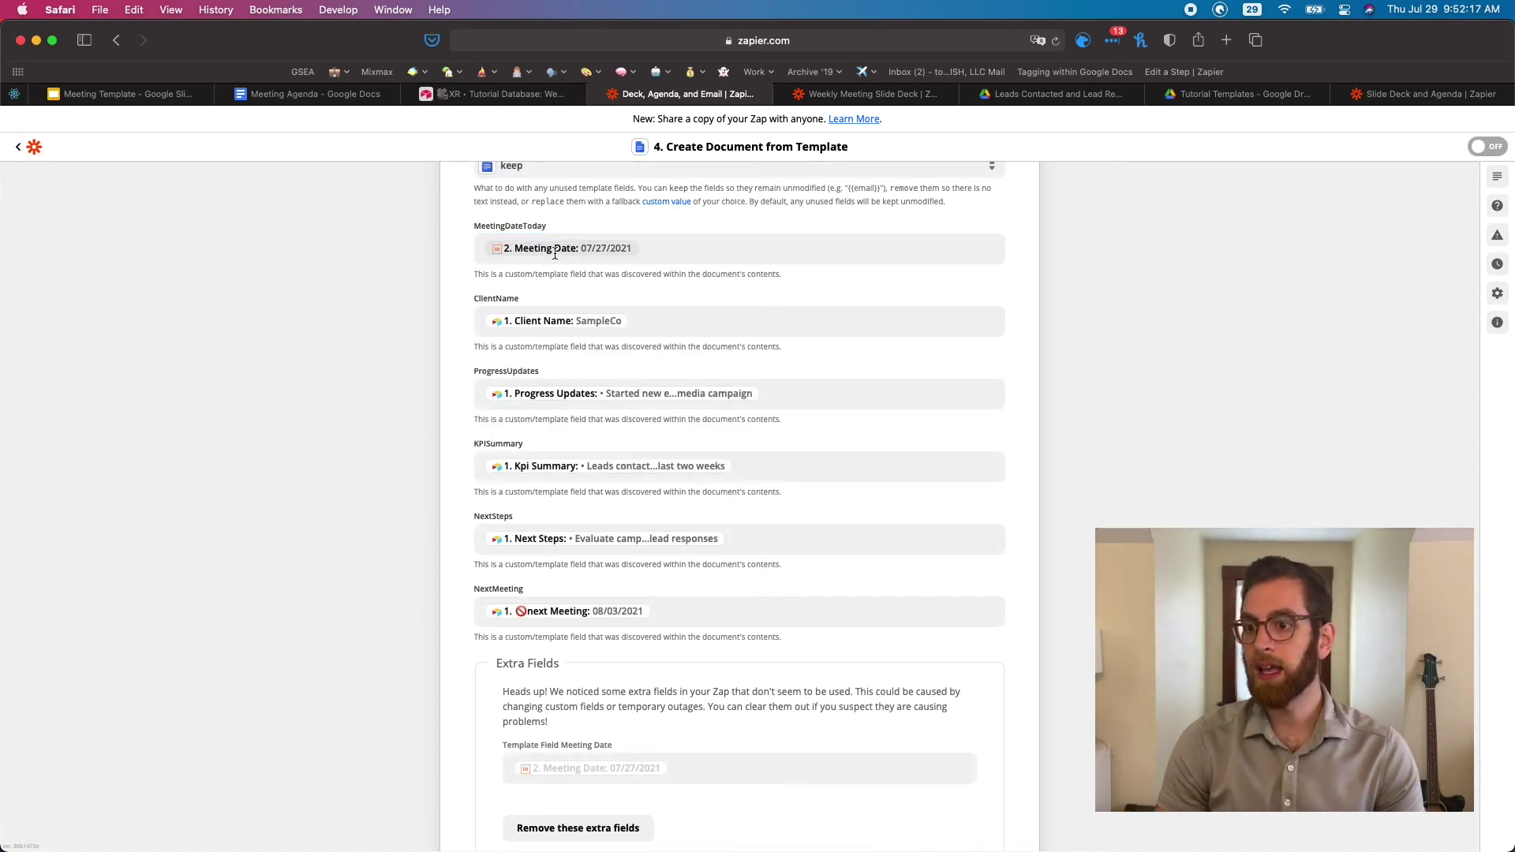
Remove the leftover extra template fields from the document step
left_click(595, 829)
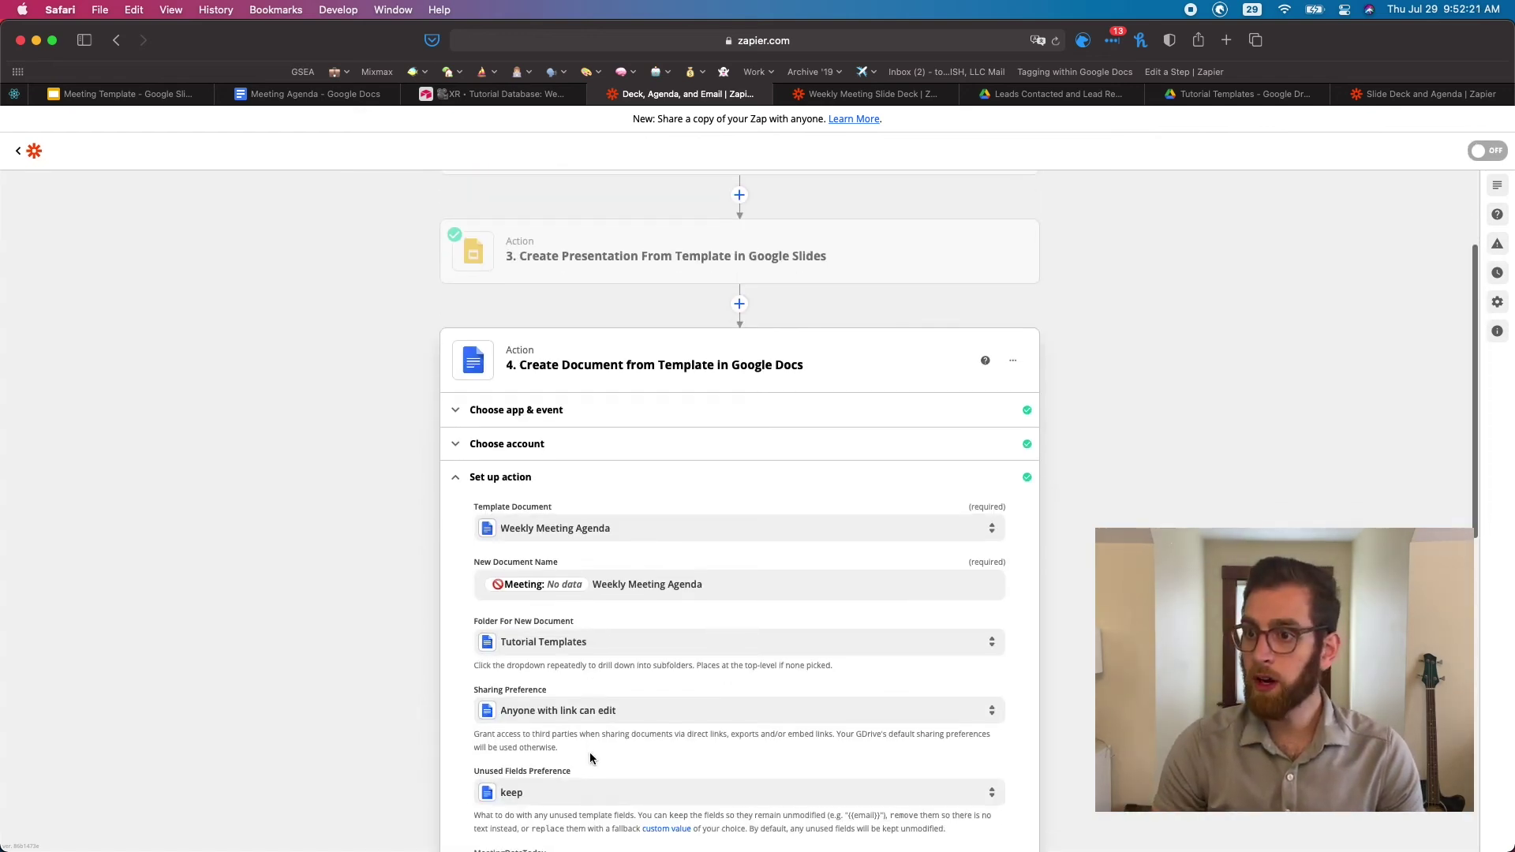
scroll(589, 751, "down", 5)
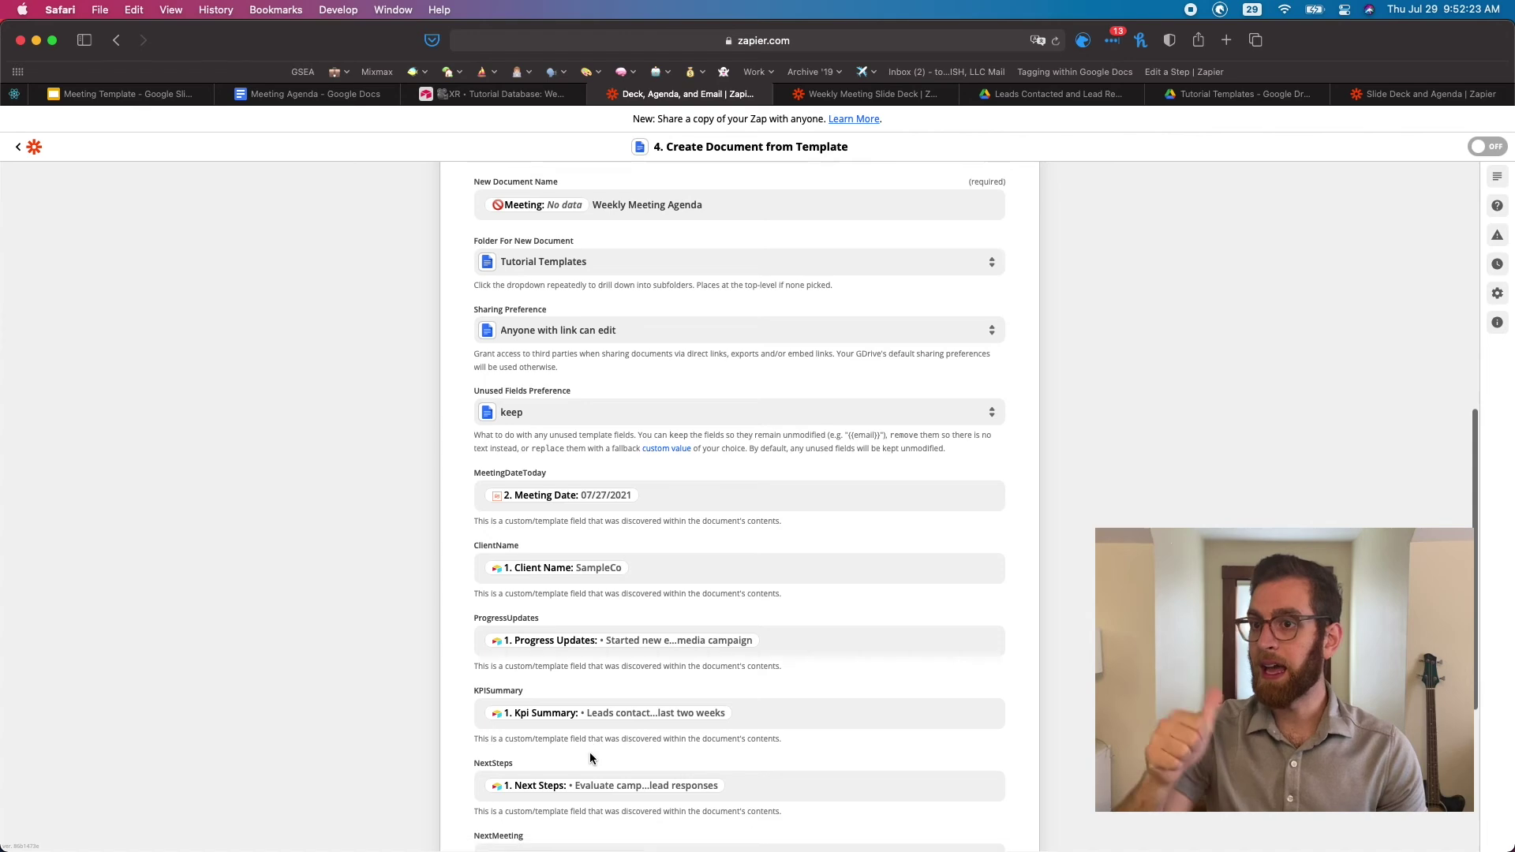
scroll(590, 751, "down", 4)
left_click(627, 653)
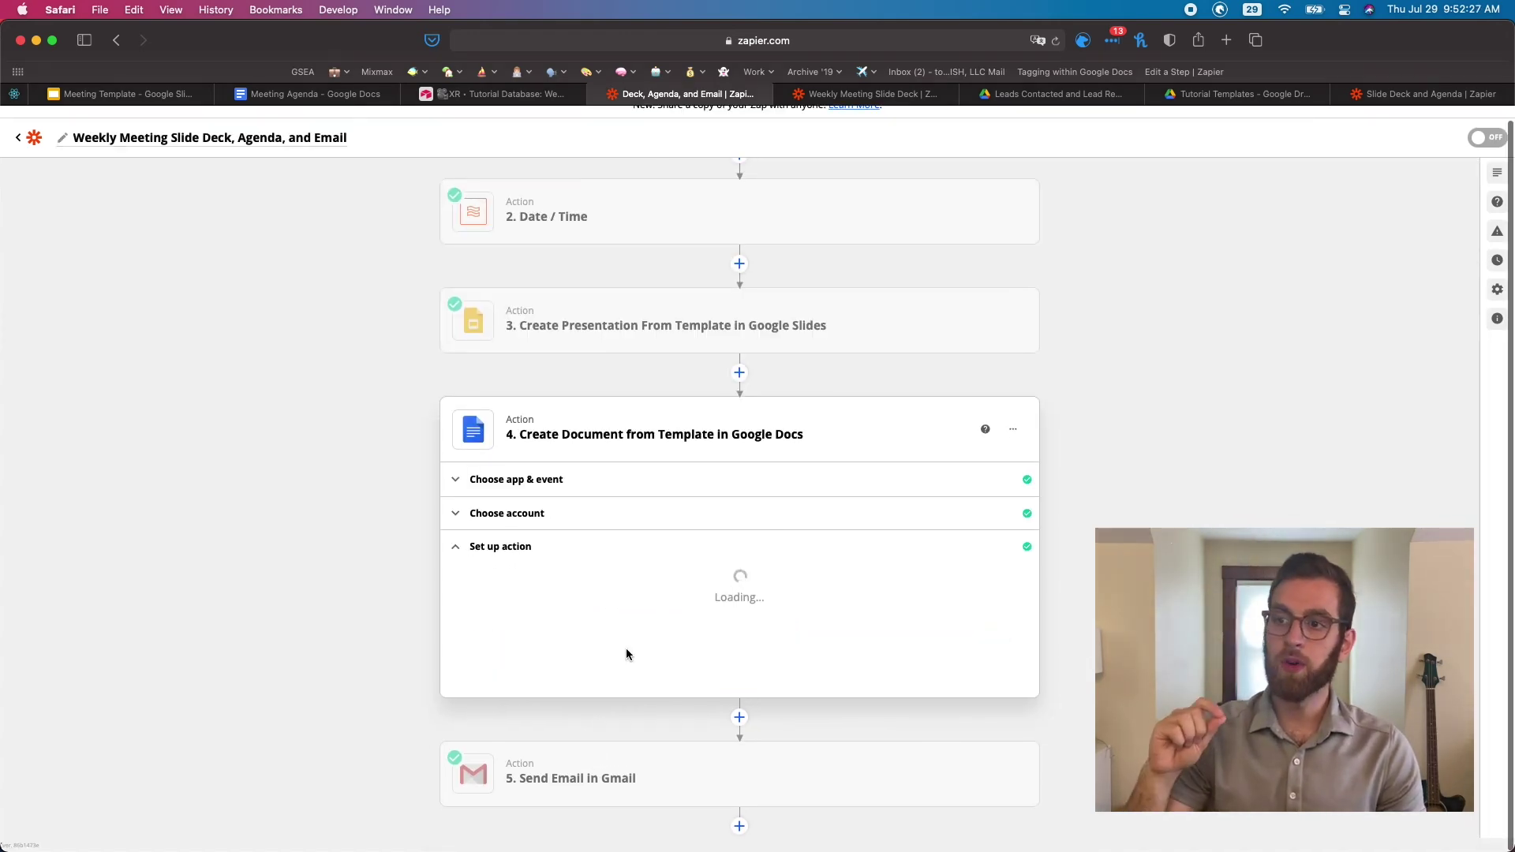
Retest the document step and search its output for 'alt'
scroll(627, 649, "down", 5)
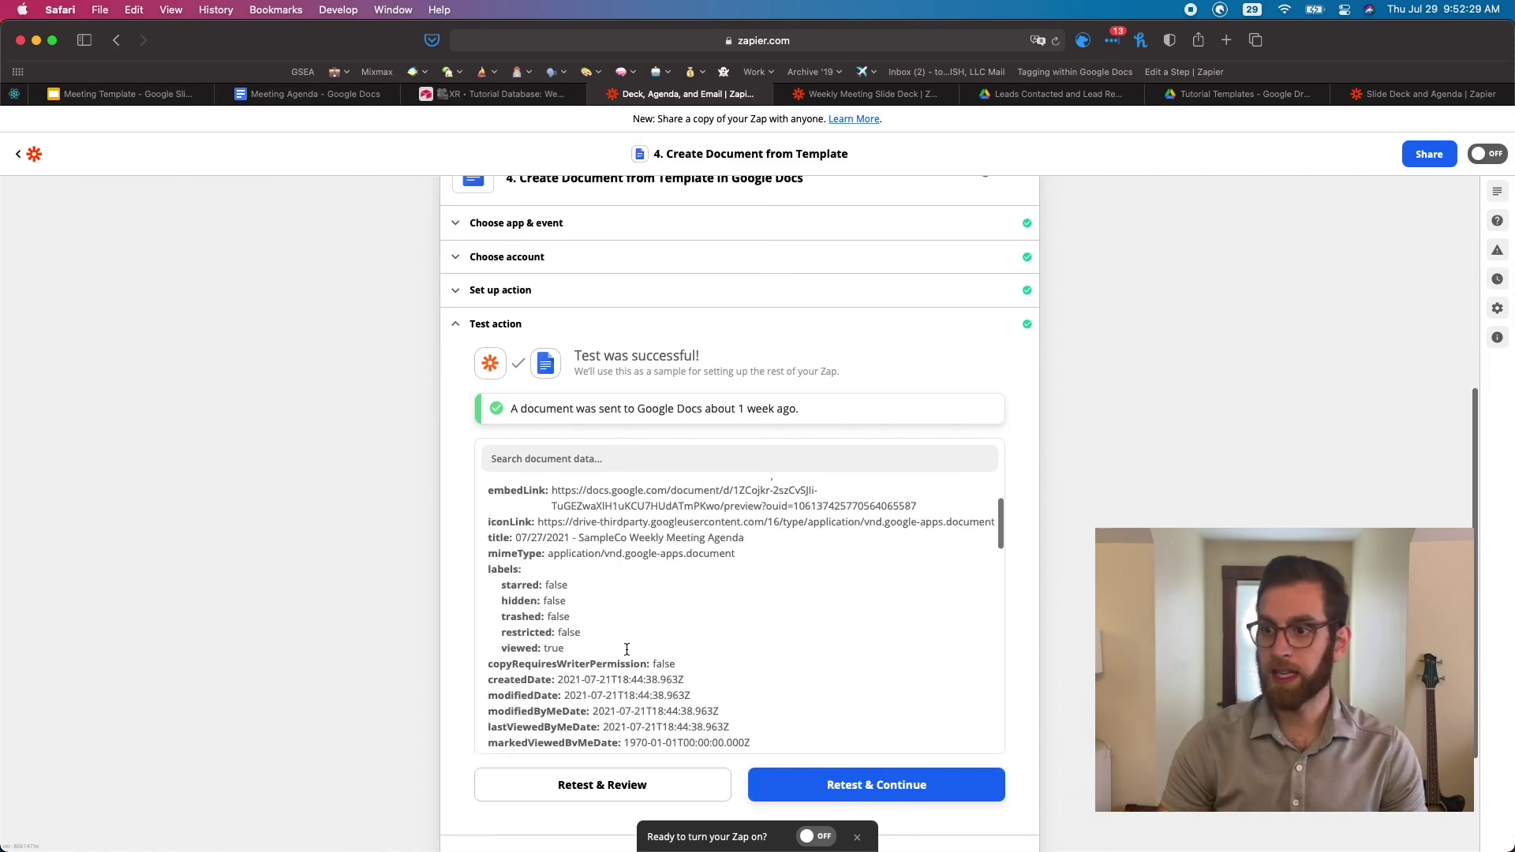
left_click(623, 793)
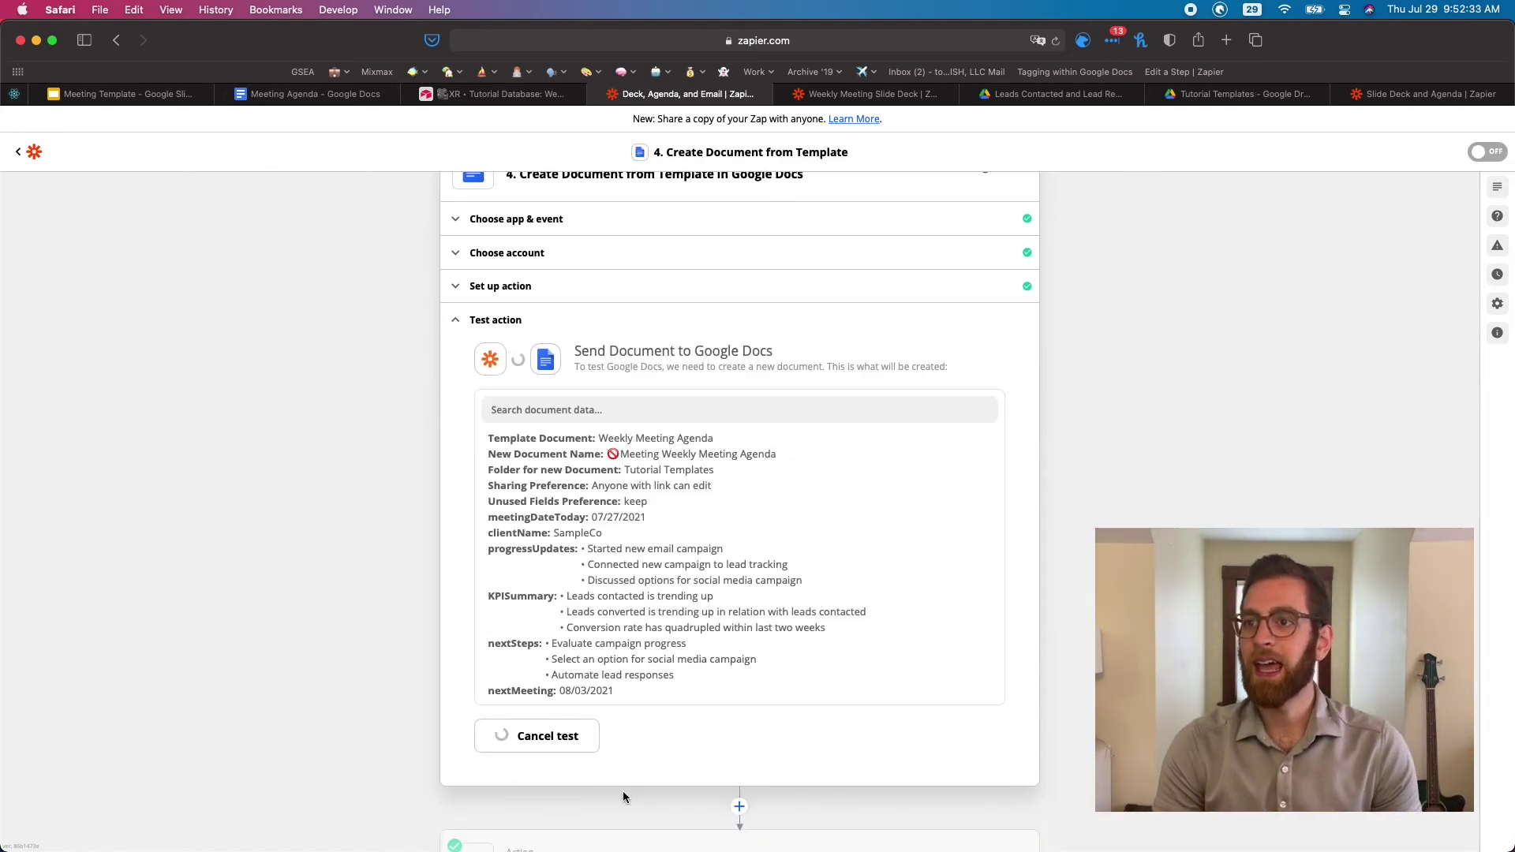
left_click(581, 407)
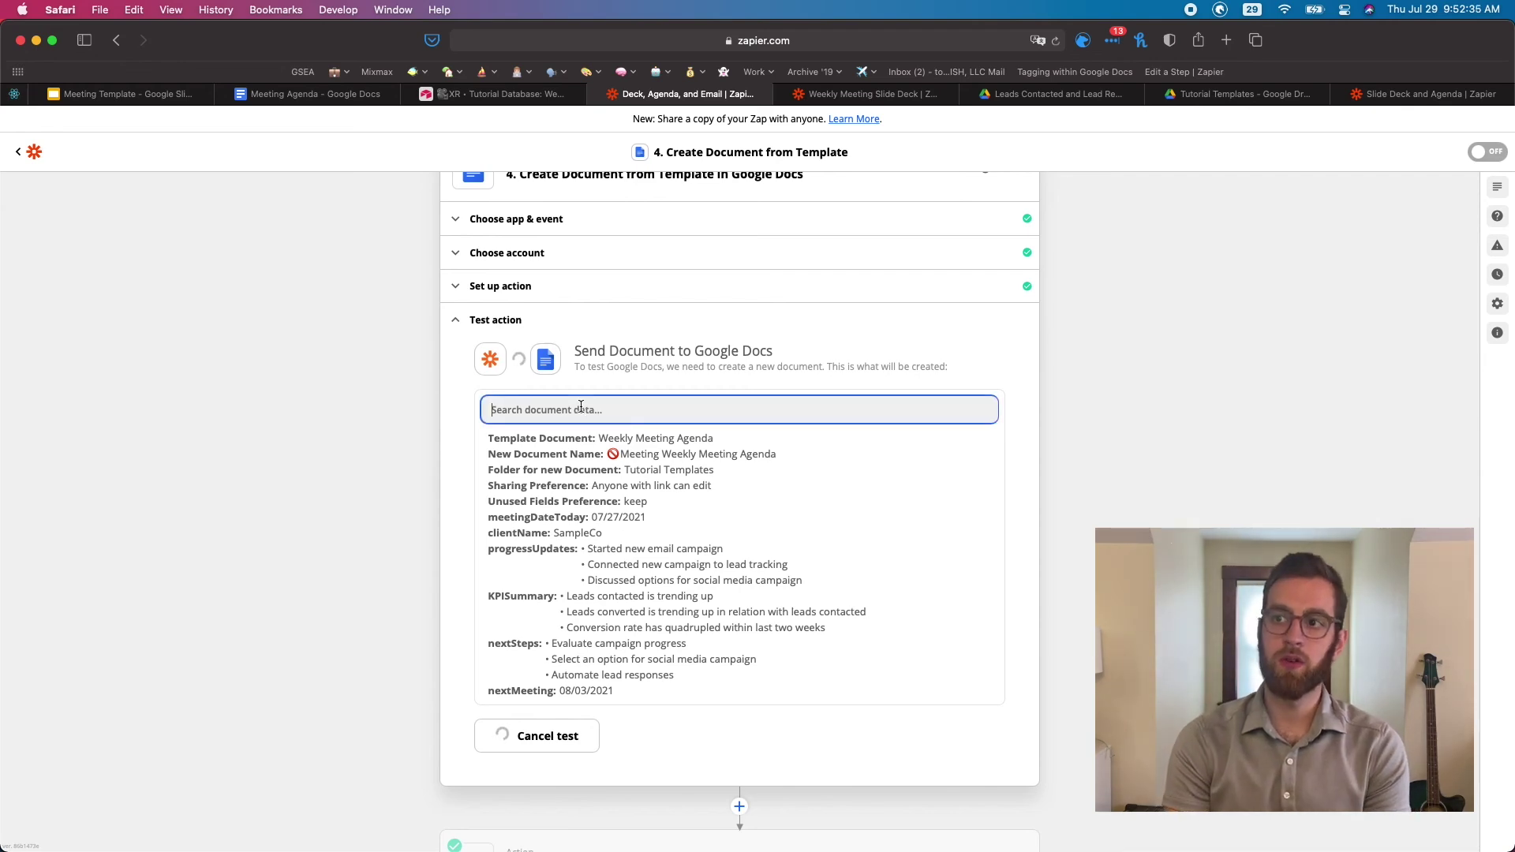
left_click(580, 458)
type("alt")
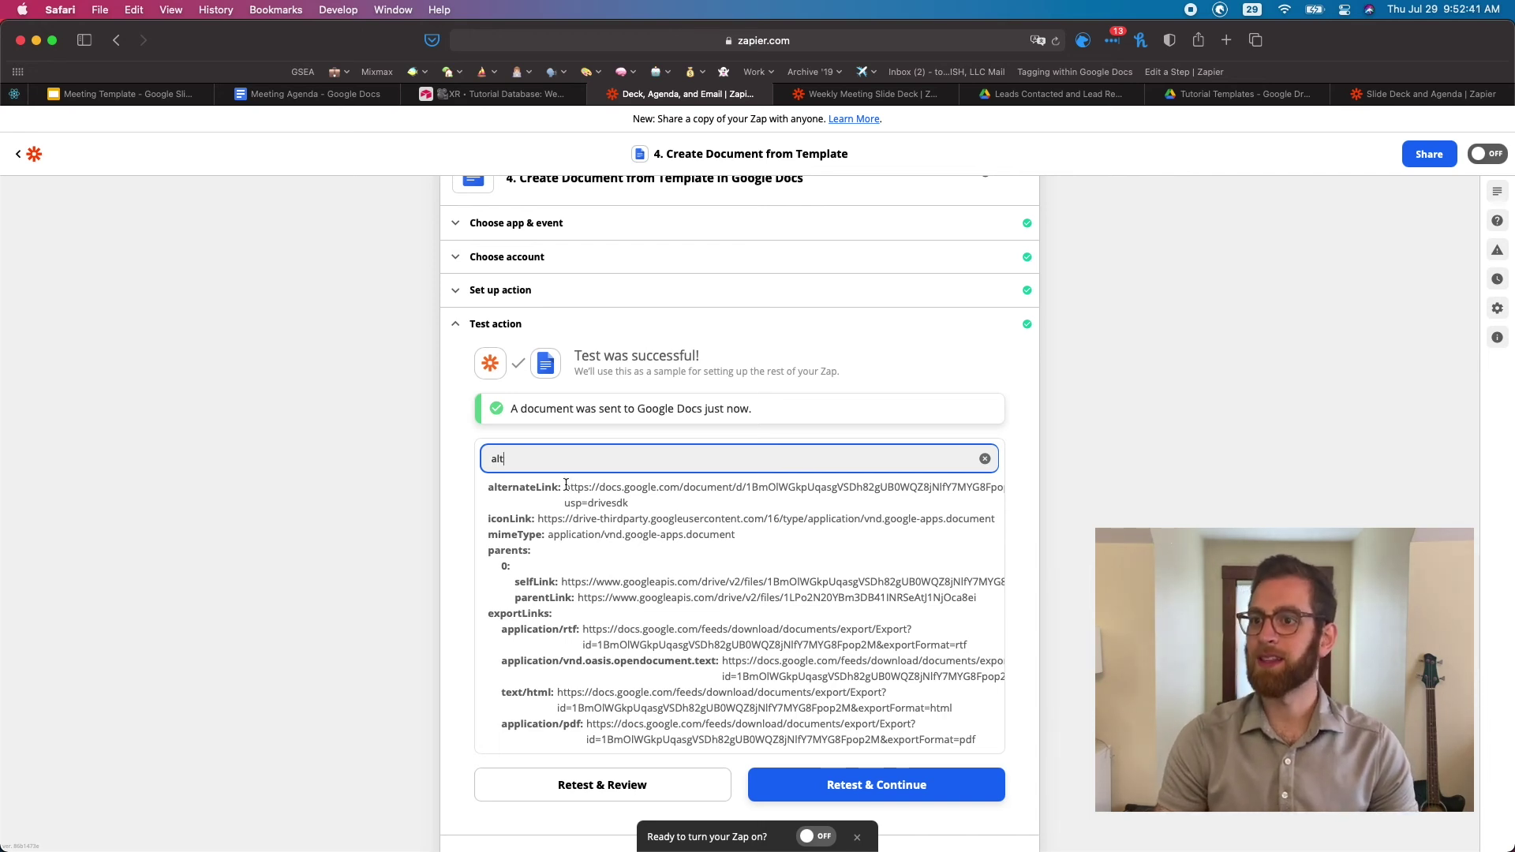
Copy the new agenda's alternateLink URL into a new private browser window
left_click_drag(565, 485, 643, 502)
key("super+c")
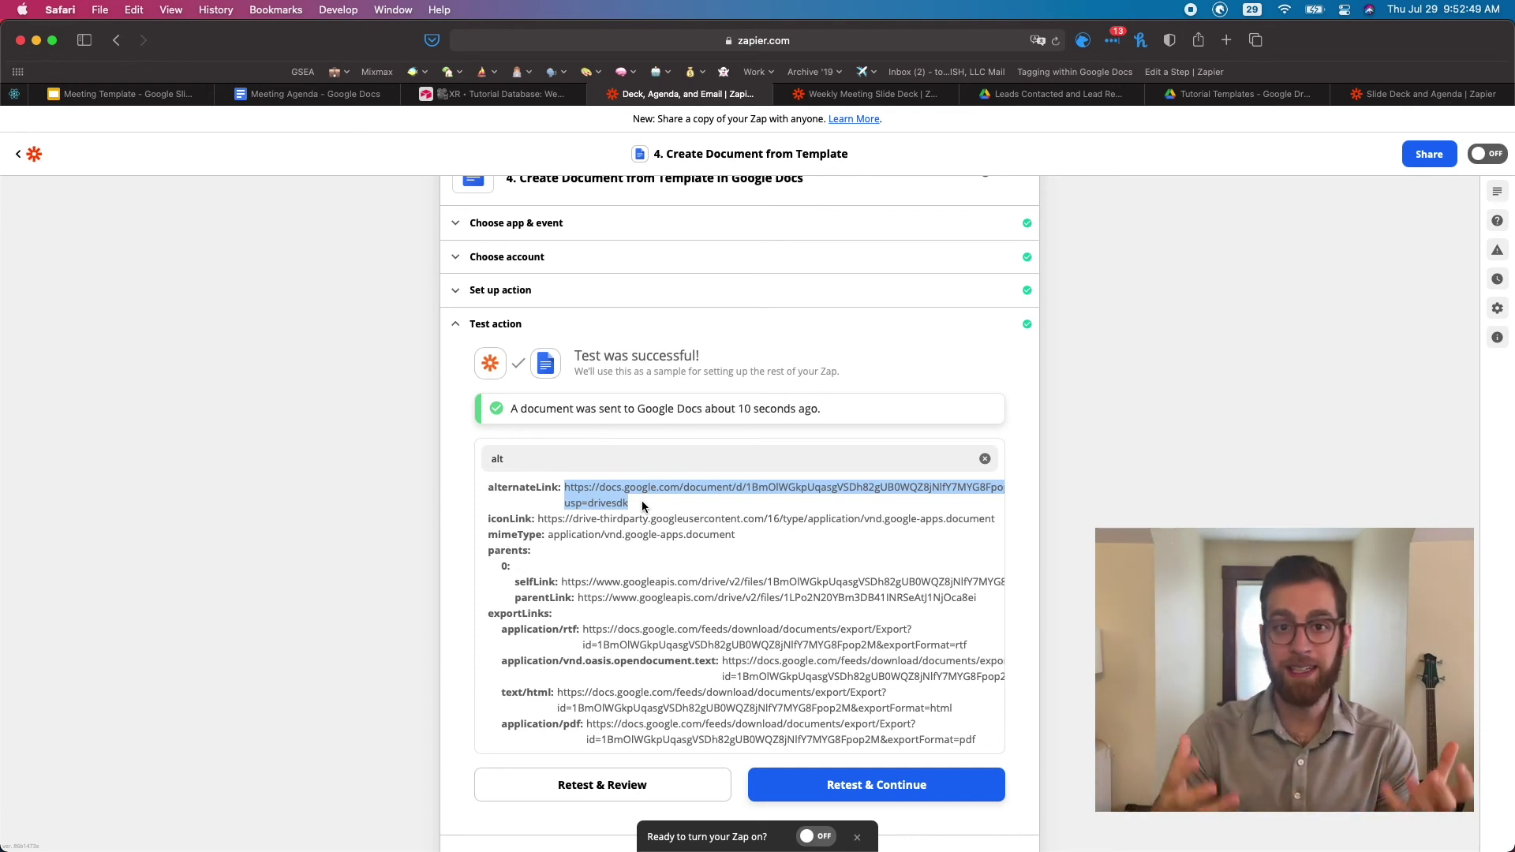
key("super+shift+n")
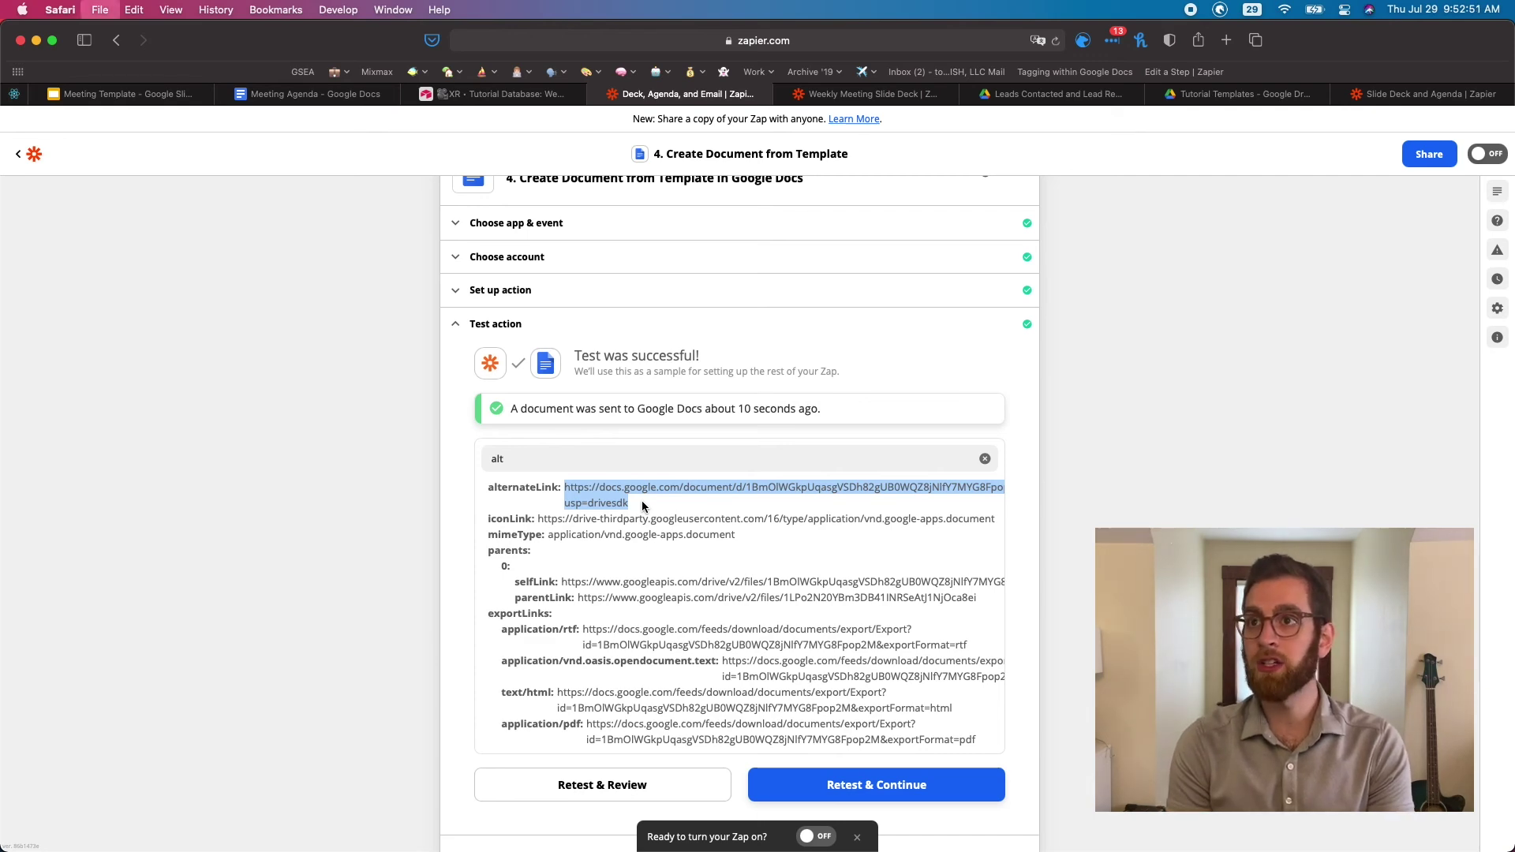
key("super+v")
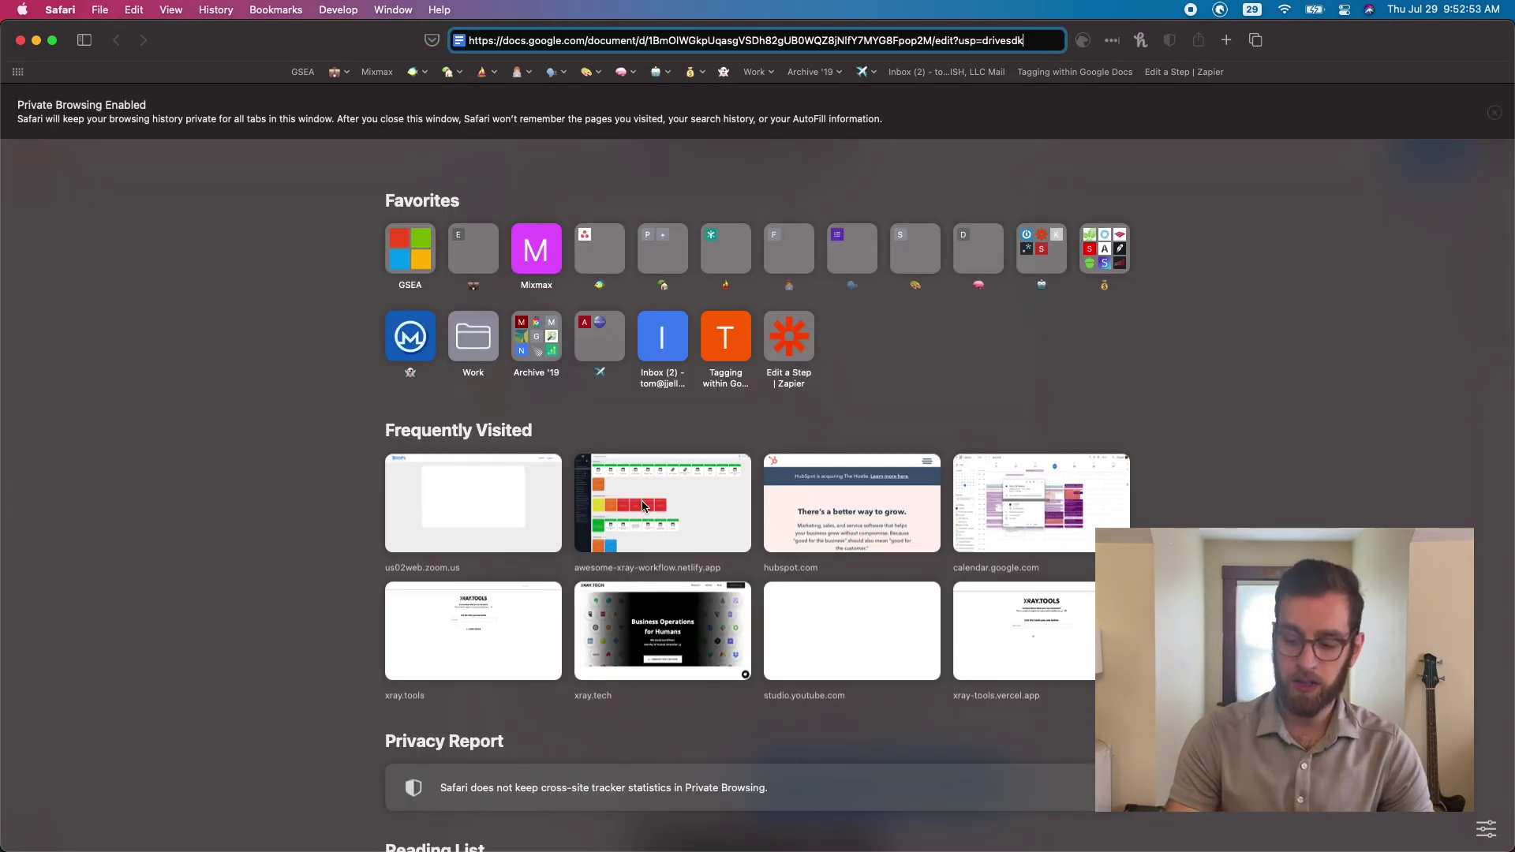
Load the generated '07/27/2021 Weekly Meeting Agenda' and check SampleCo and Next Meeting 08/03/2021
key("Return")
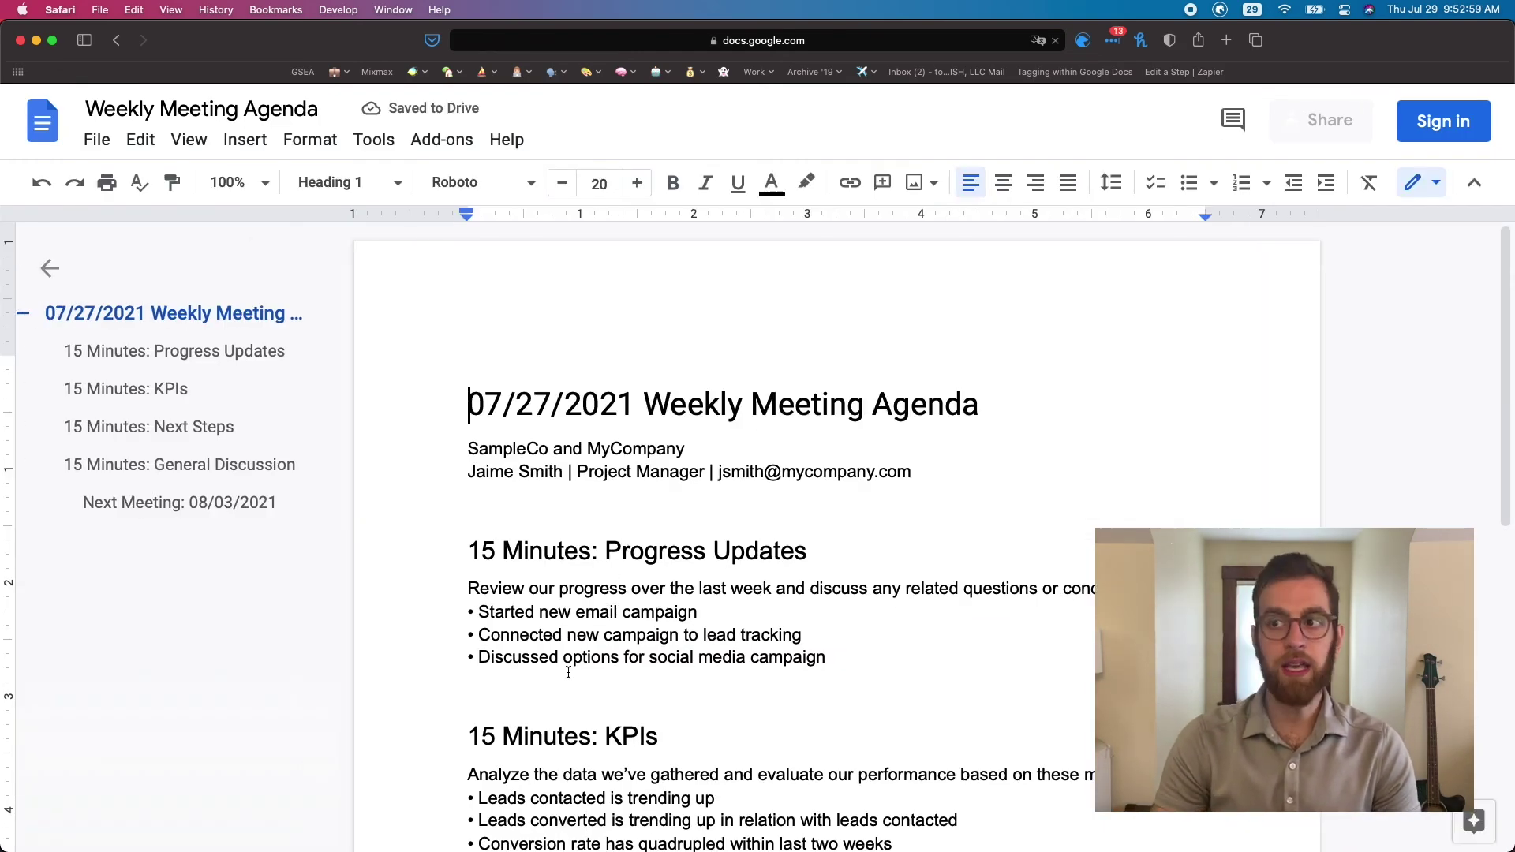
scroll(543, 436, "down", 1)
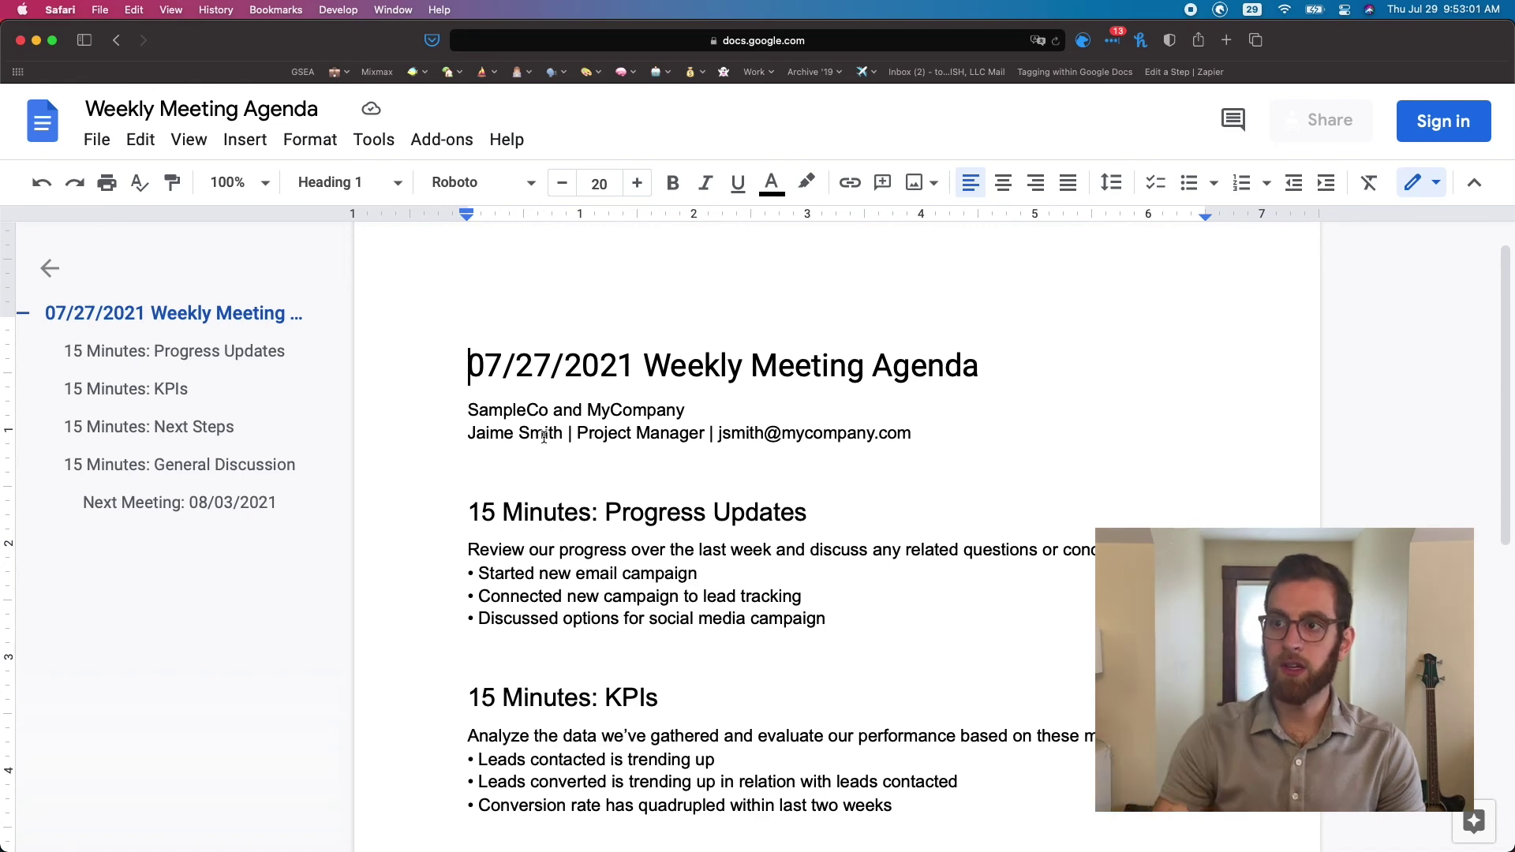
scroll(568, 474, "down", 3)
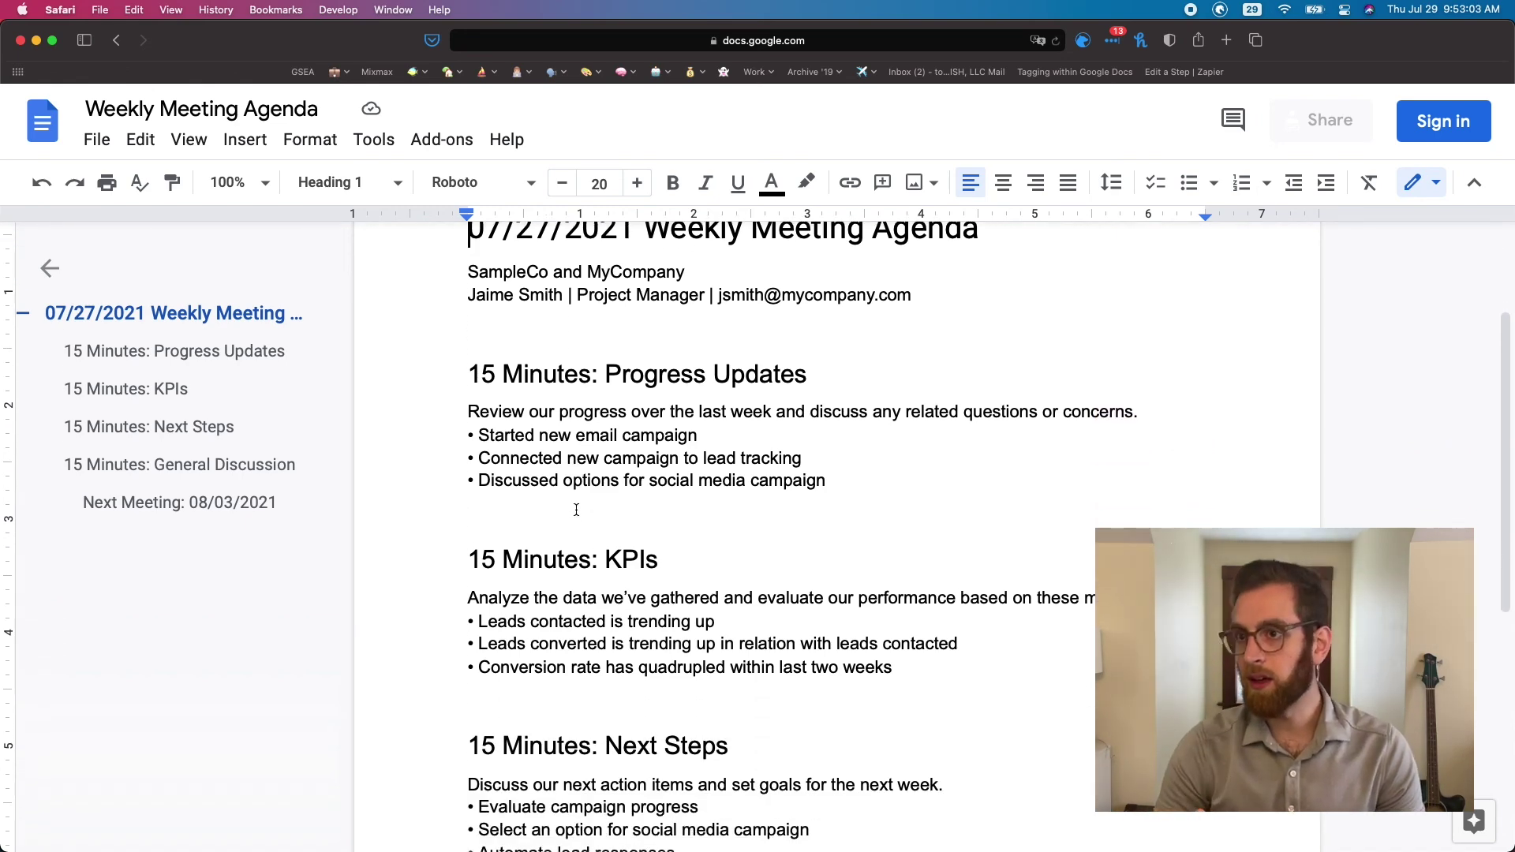
scroll(576, 510, "down", 1)
scroll(582, 536, "down", 6)
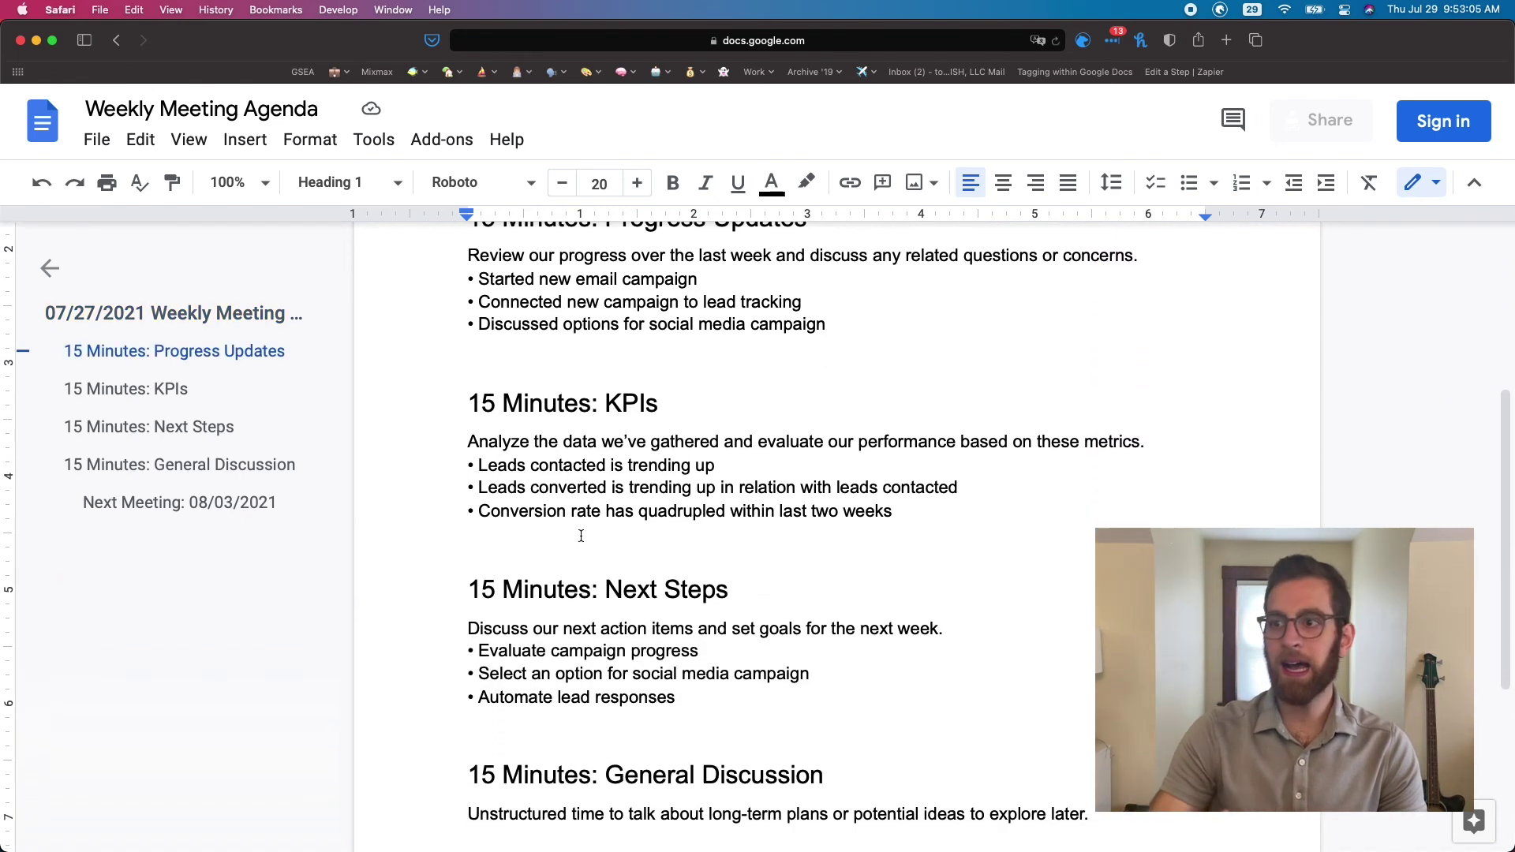
double_click(653, 764)
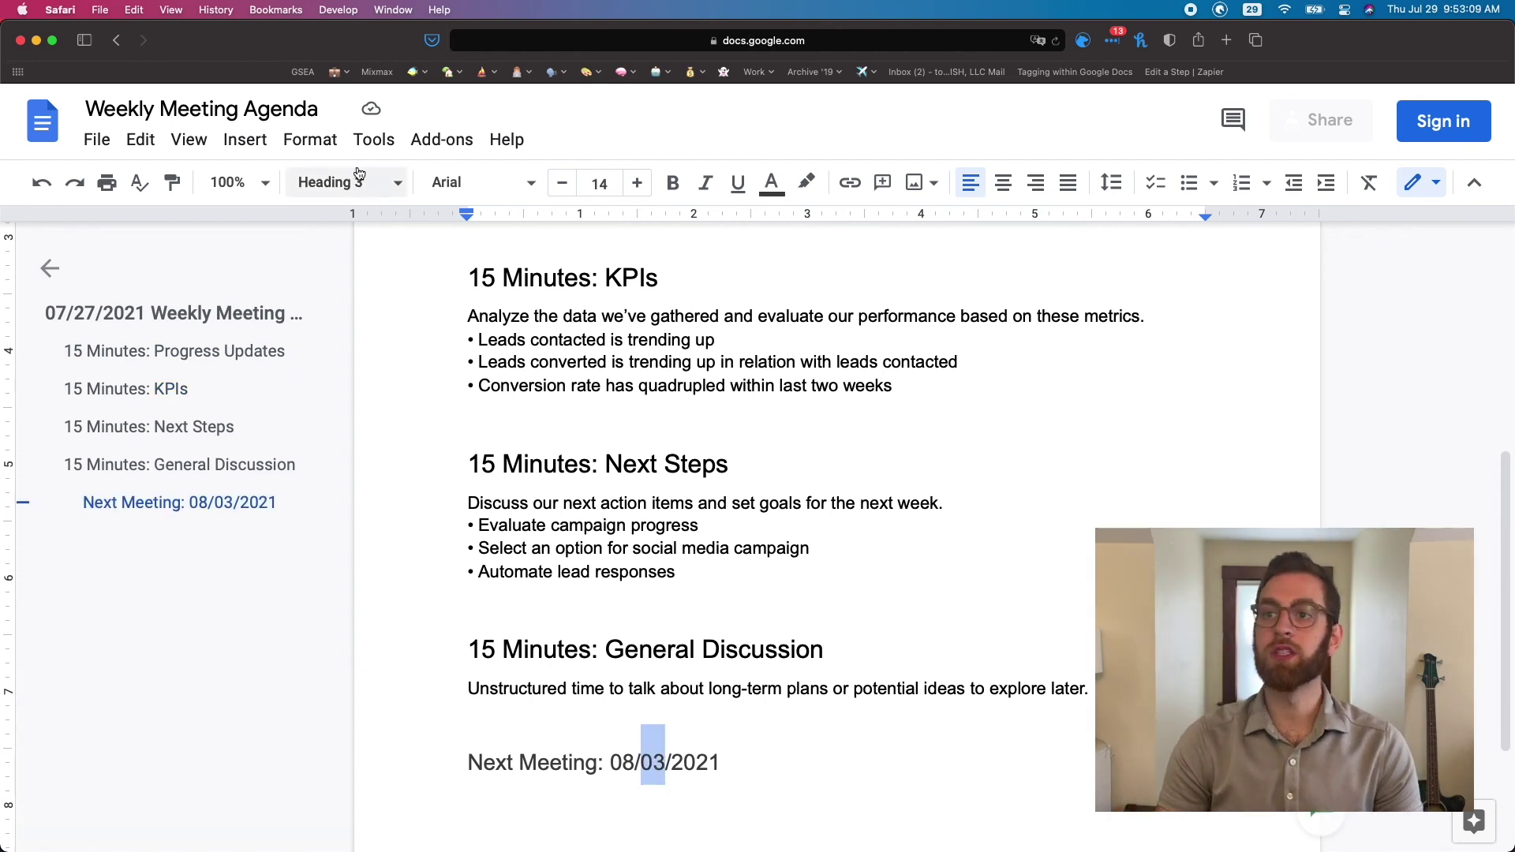
left_click(625, 375)
scroll(631, 379, "up", 6)
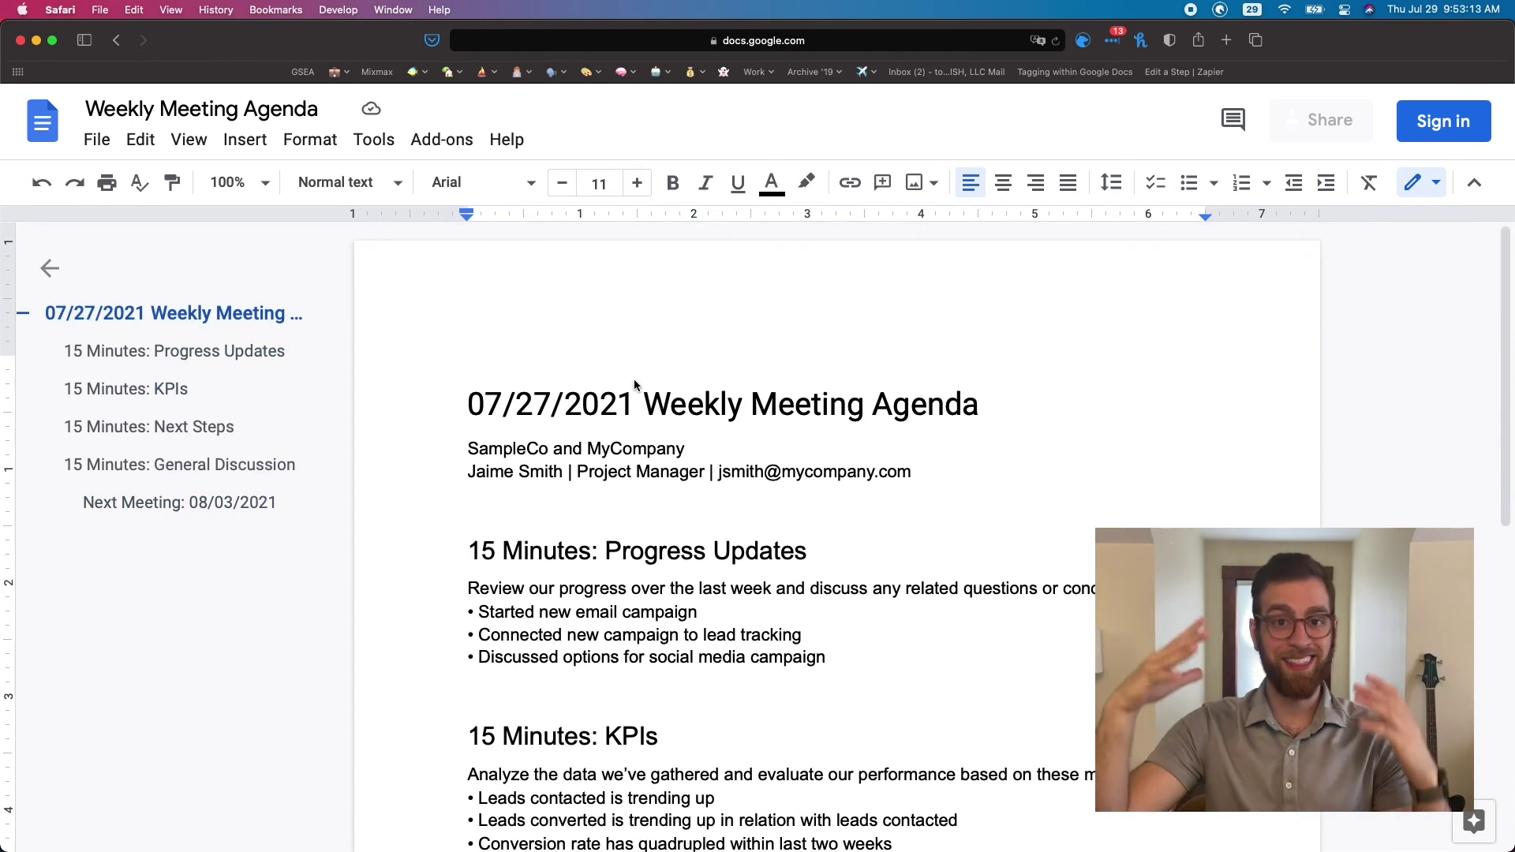